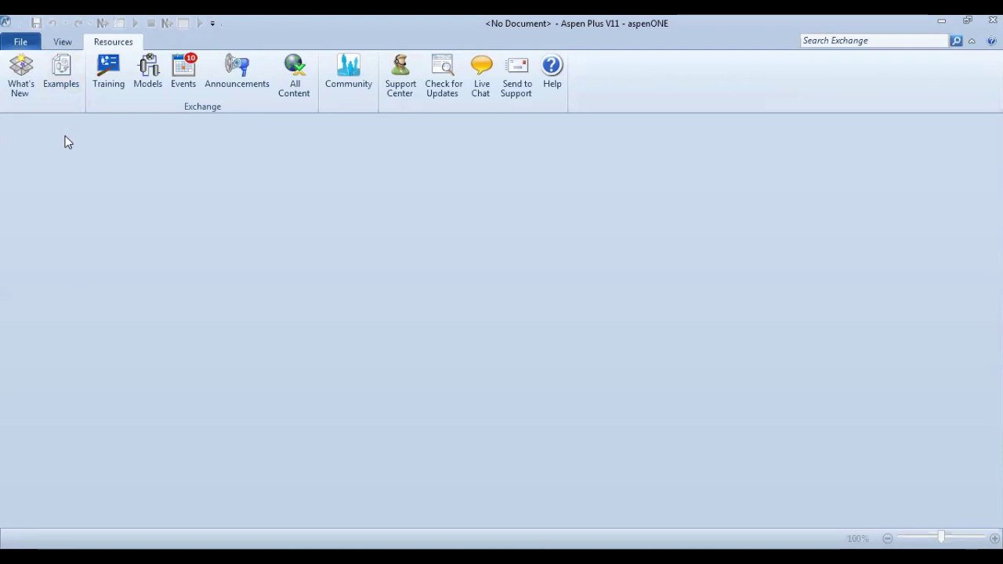
# Create a new Blank Simulation from the File menu.
pyautogui.click(21, 42)
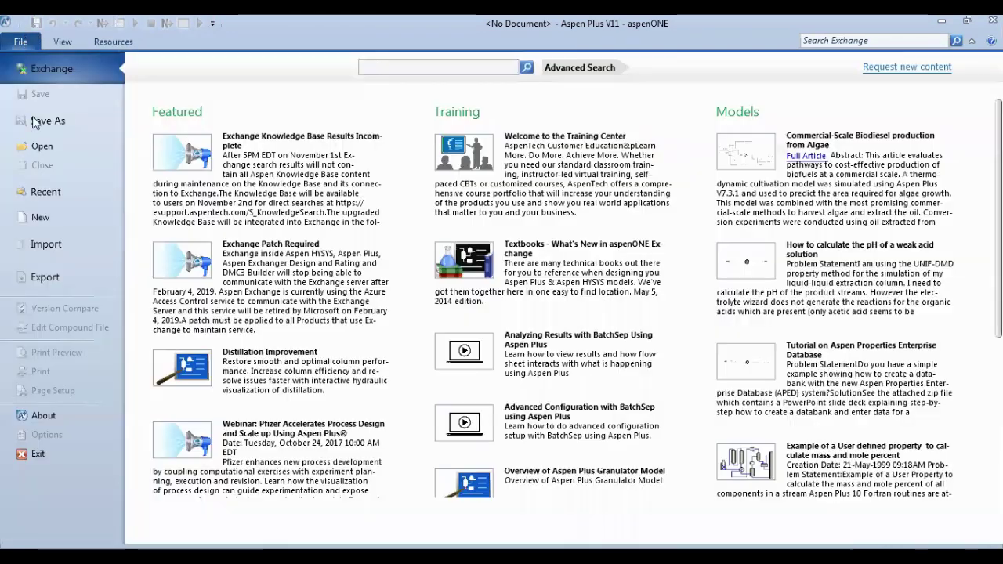
pyautogui.click(41, 219)
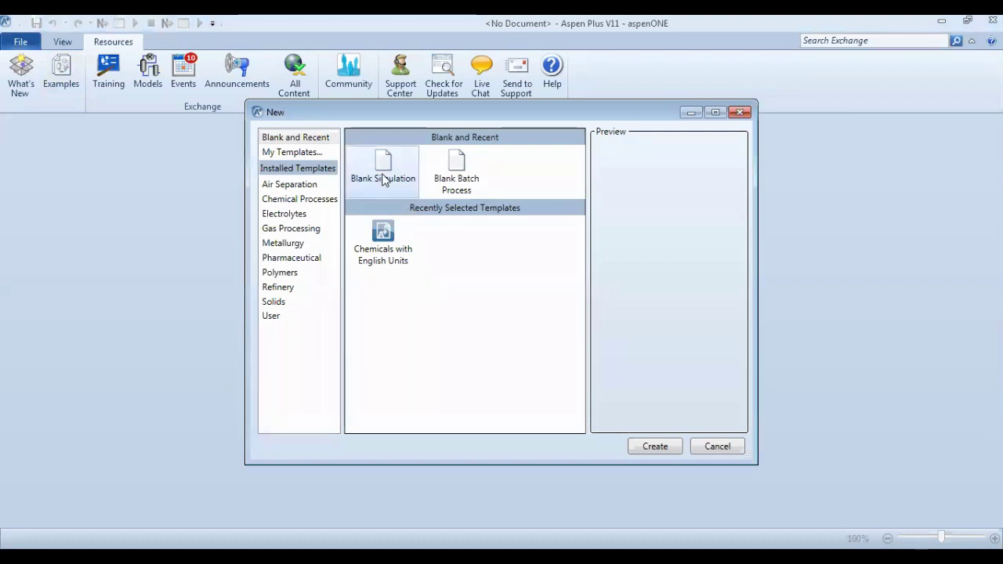
pyautogui.click(650, 447)
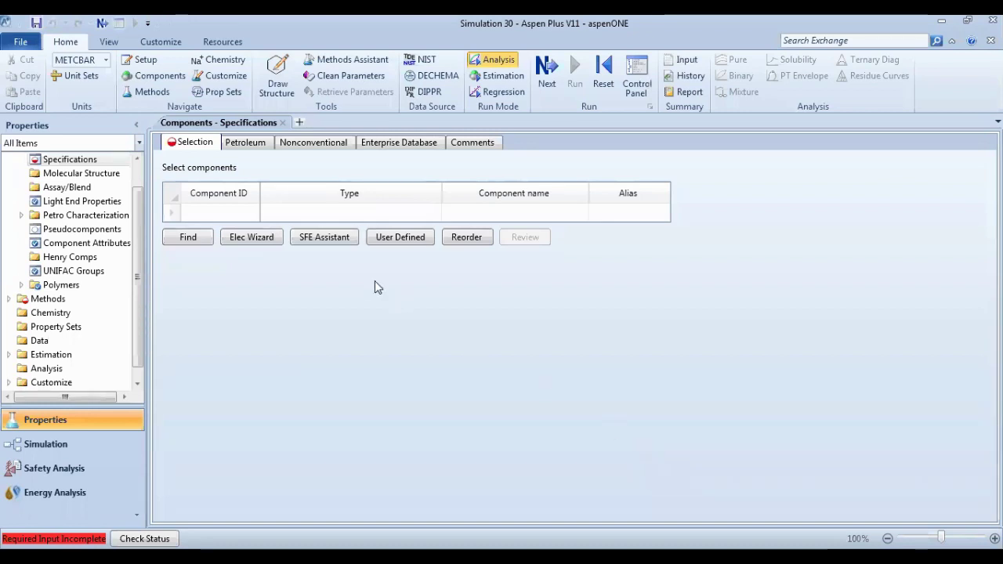
# Enter WATER, ACETONE and METHANOL as the three component IDs.
pyautogui.click(220, 213)
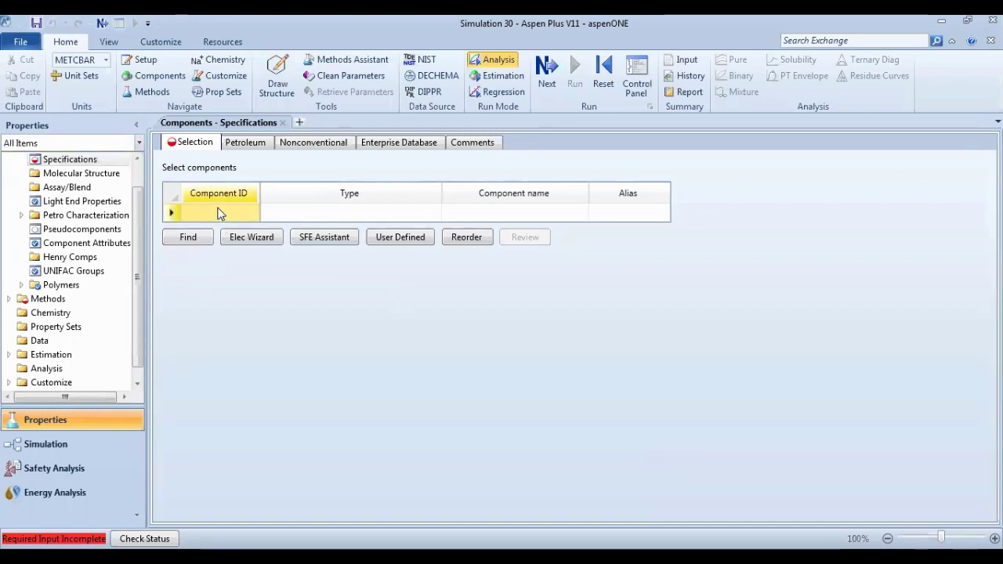
pyautogui.write('WATER')
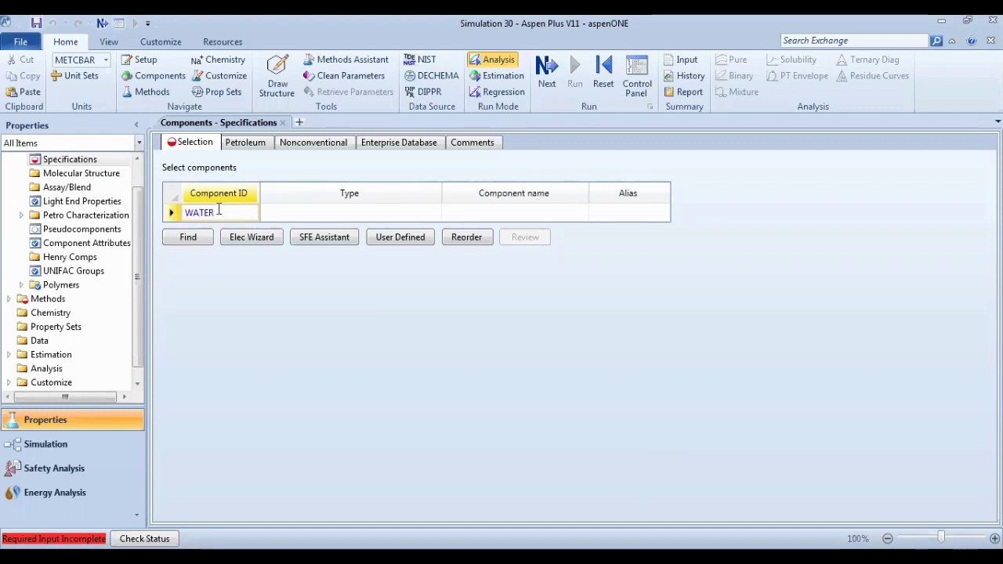
pyautogui.press('Return')
pyautogui.write('ACETO')
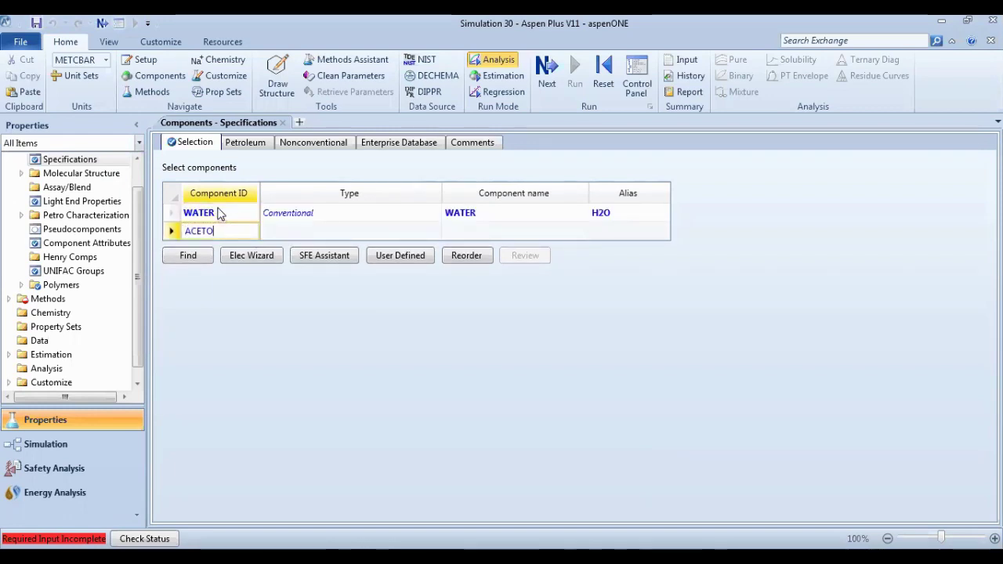
pyautogui.write('NE')
pyautogui.press('Return')
pyautogui.write('M')
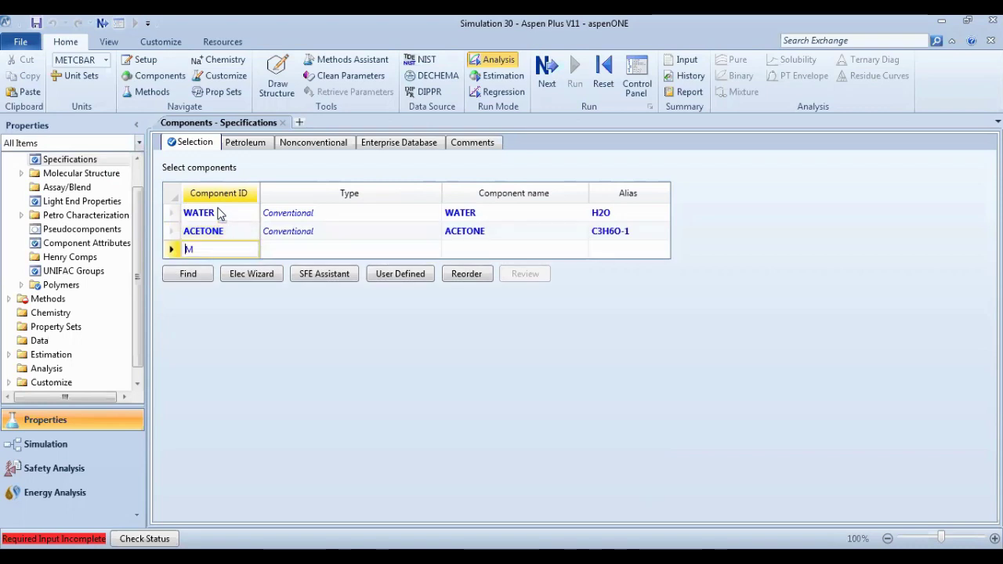
pyautogui.write('ETHANO')
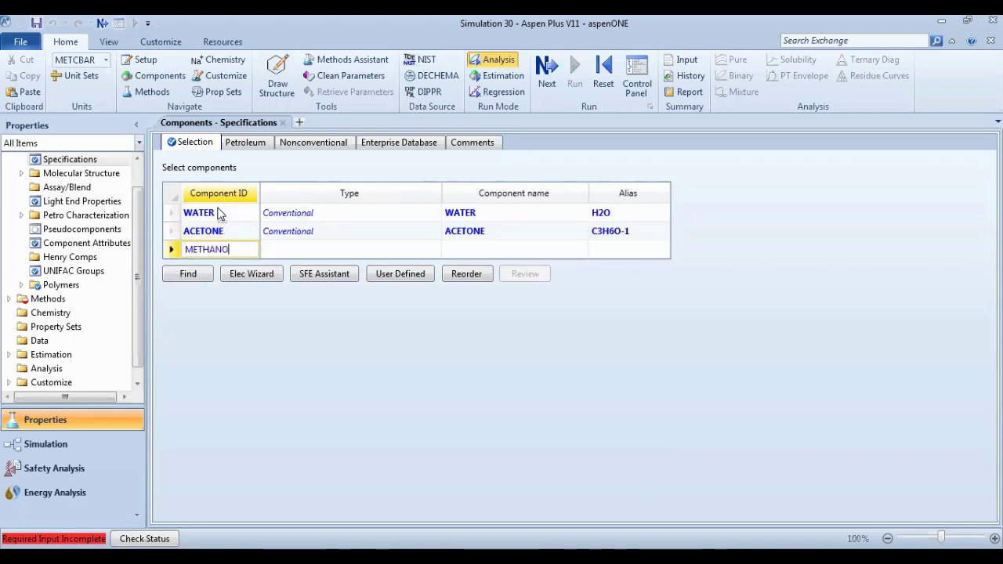
pyautogui.write('L')
pyautogui.press('Return')
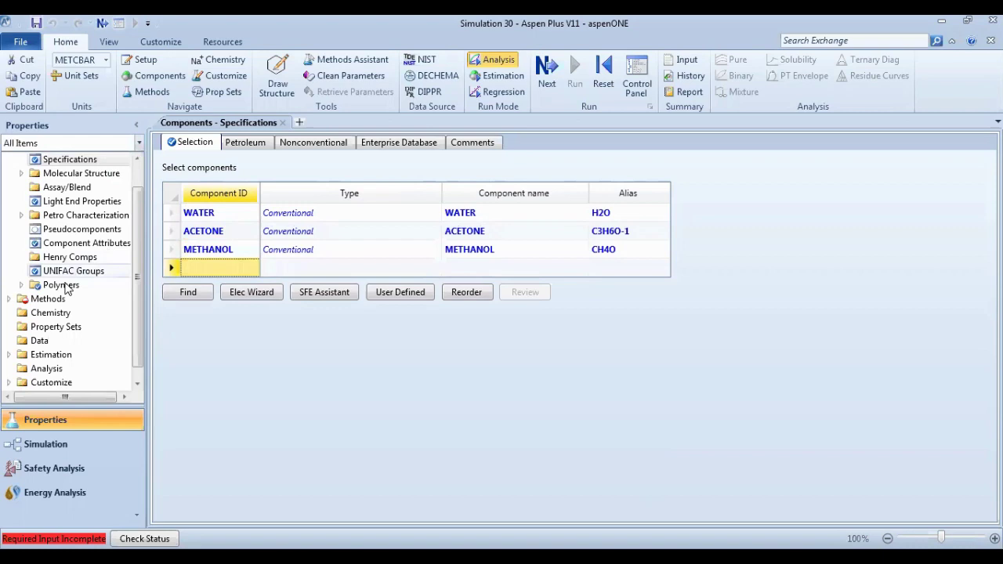
# Set the global base property method to NRTL and view the Binary Interaction parameter sets.
pyautogui.doubleClick(47, 298)
pyautogui.click(55, 312)
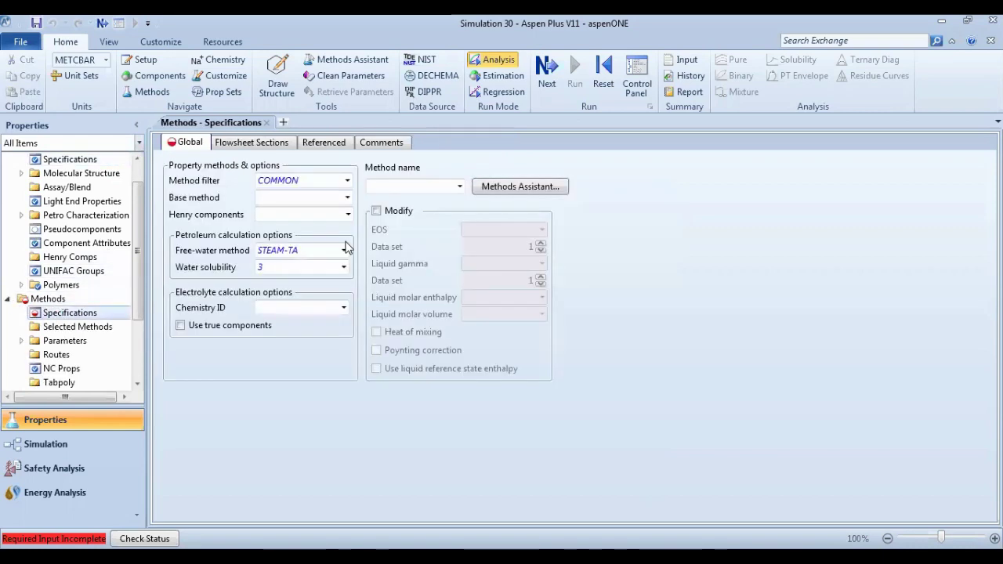
pyautogui.click(347, 199)
pyautogui.click(348, 201)
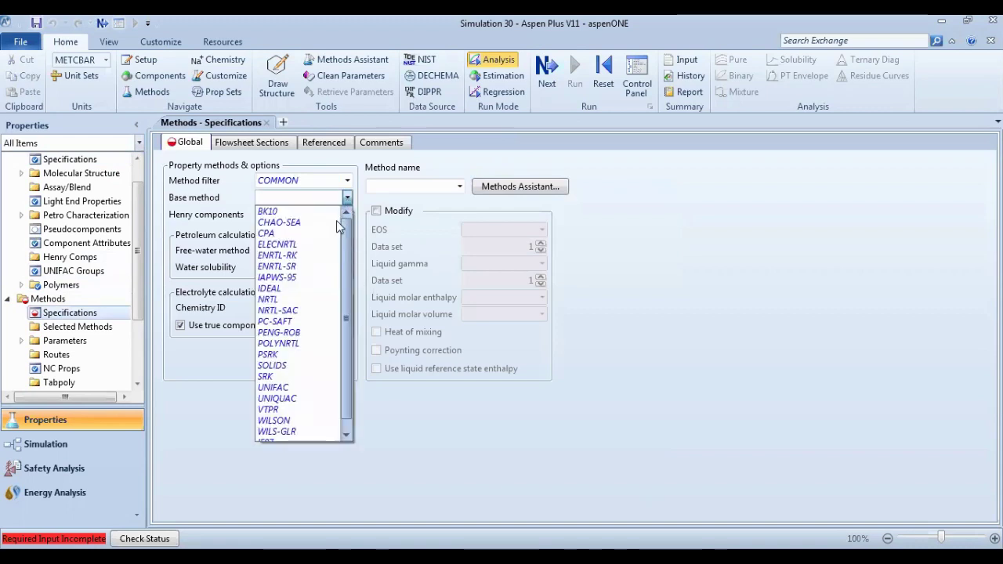
pyautogui.click(292, 301)
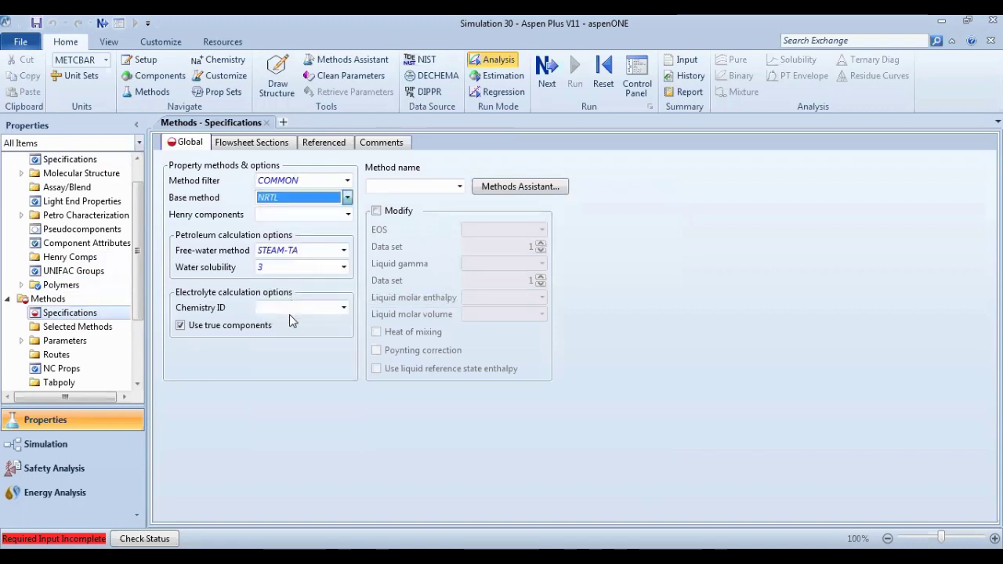
pyautogui.click(22, 342)
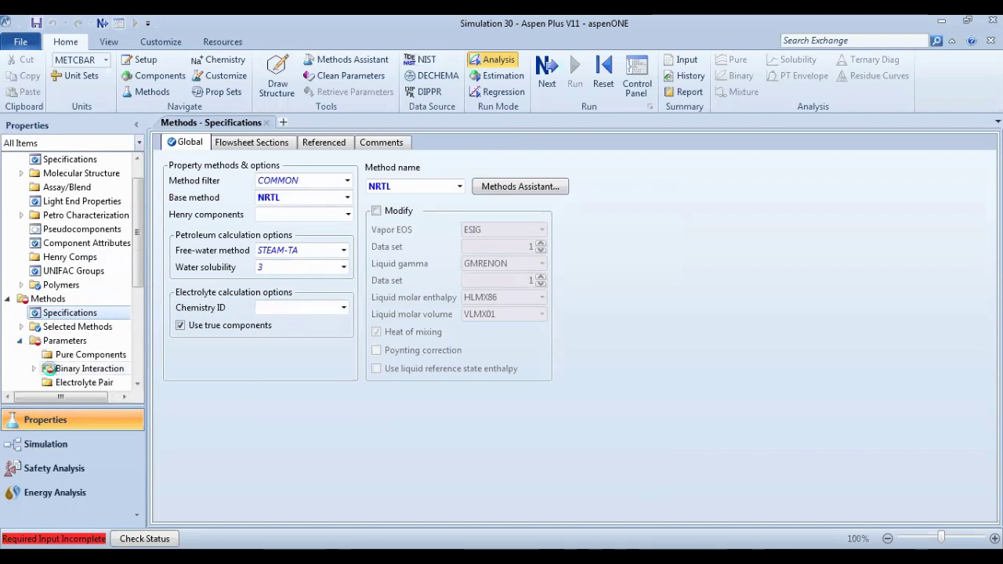
pyautogui.click(48, 368)
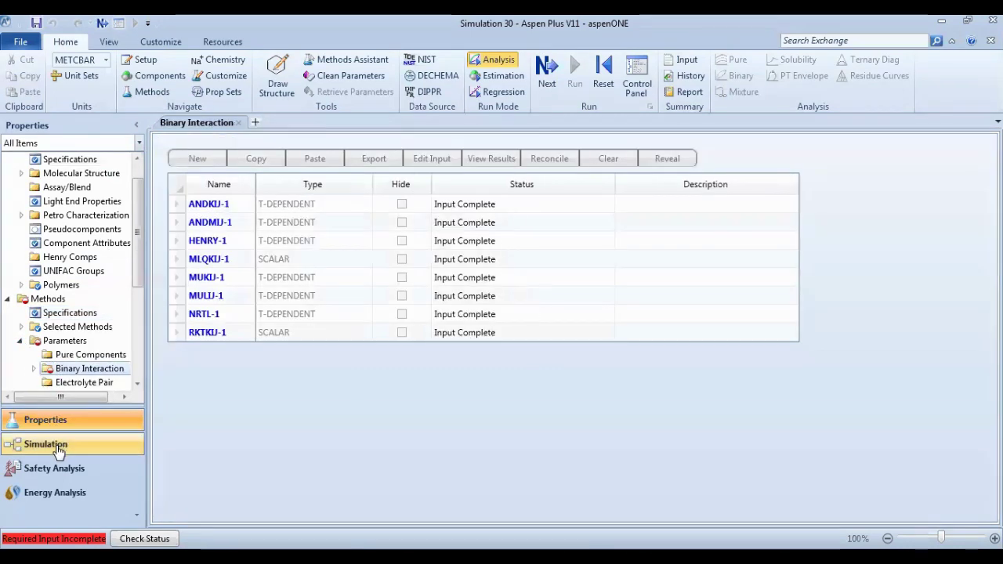
# In the Simulation environment, place material streams S1 and S2, with S2 below S1.
pyautogui.click(57, 449)
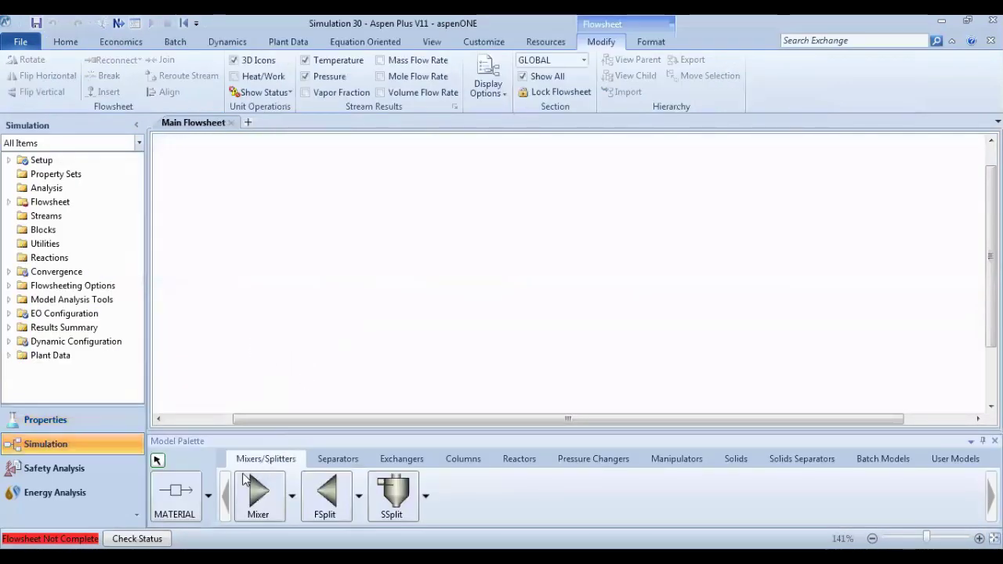
pyautogui.click(176, 499)
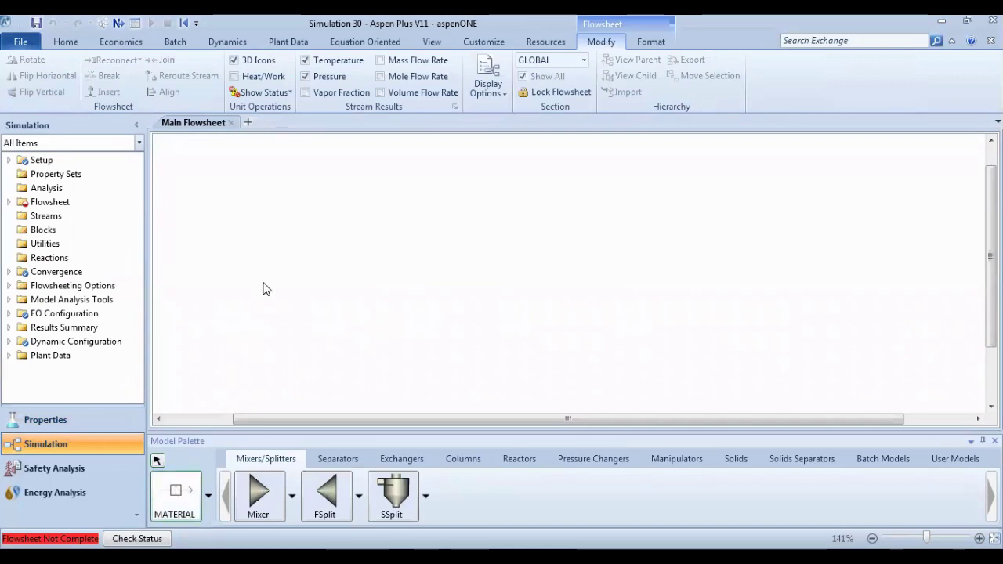
pyautogui.click(260, 282)
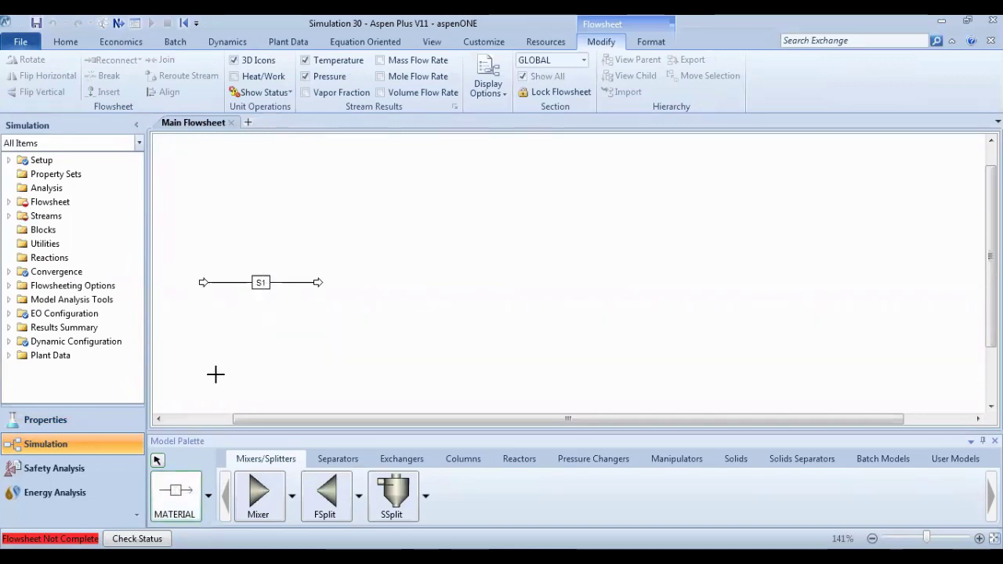
pyautogui.click(187, 494)
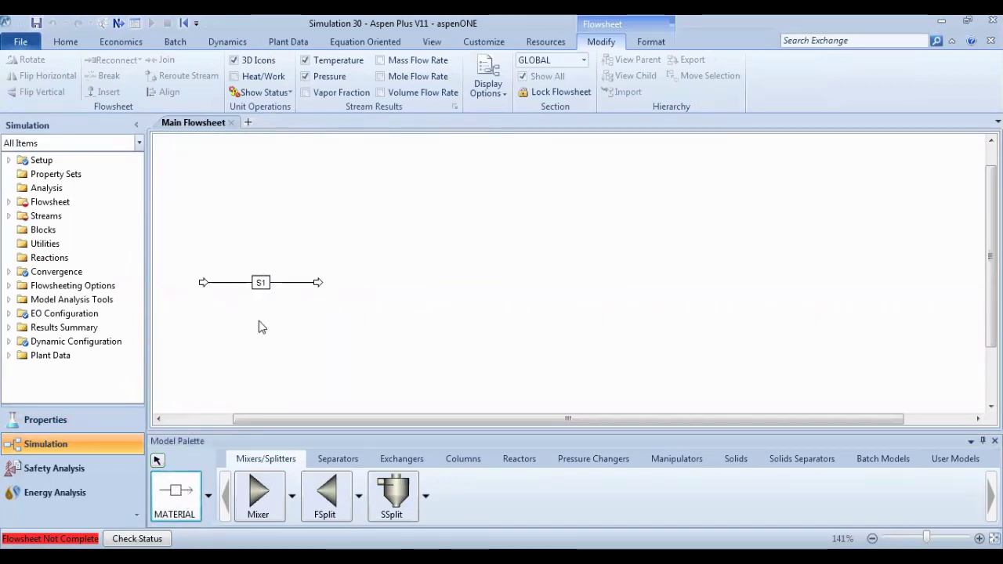
pyautogui.click(261, 322)
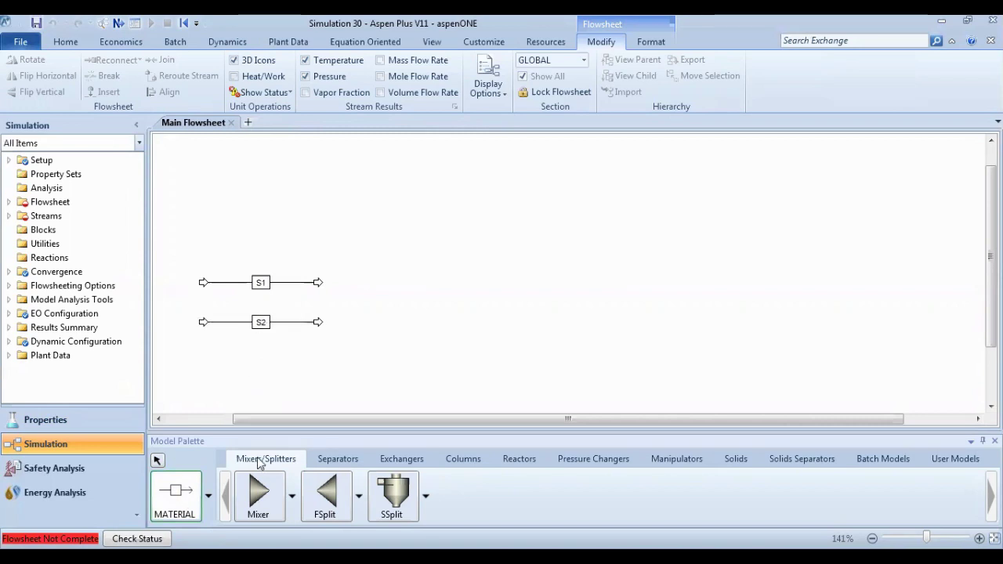
# Place small solid-square mixers B1 and B2 on the flowsheet, then move S2 lower.
pyautogui.click(292, 498)
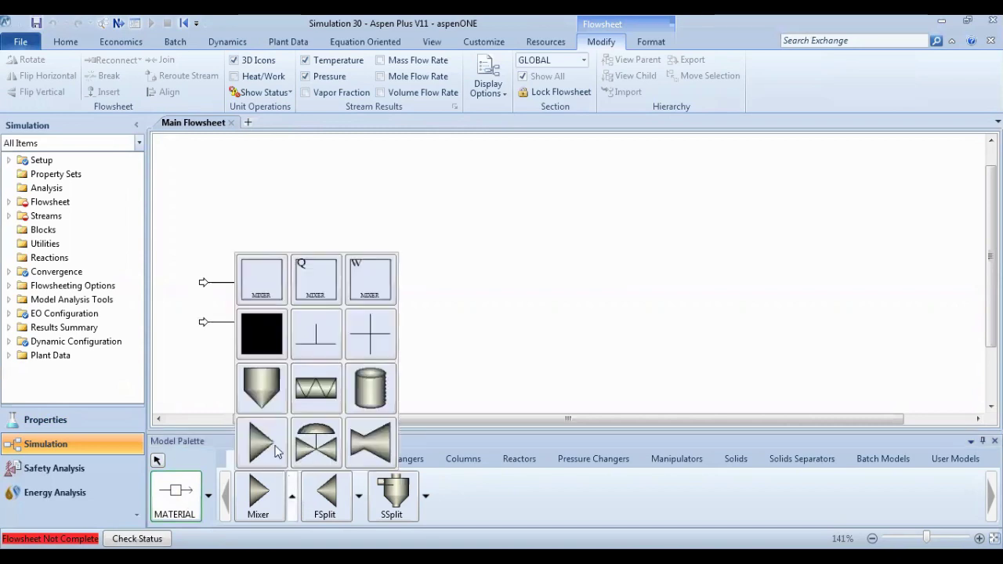
pyautogui.click(269, 321)
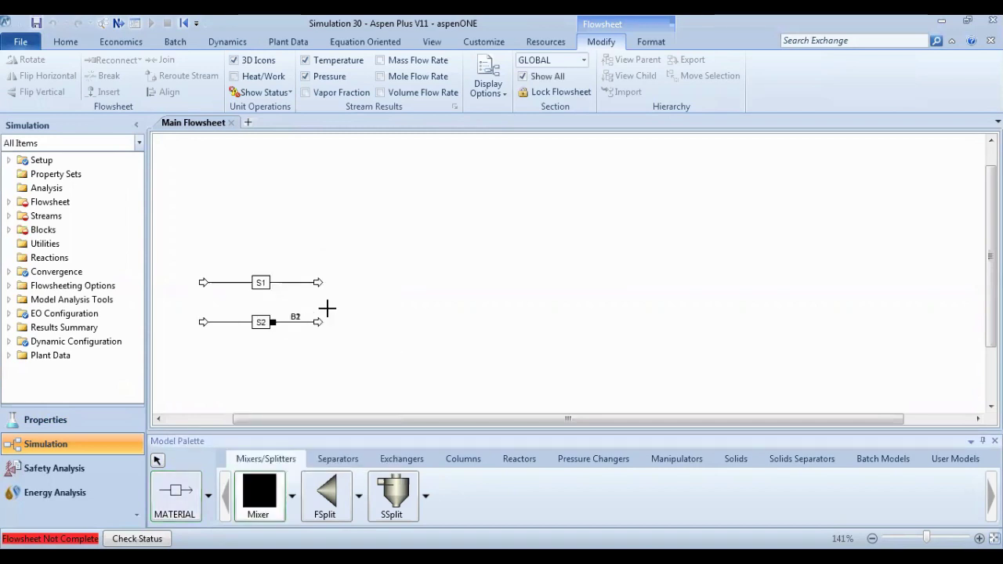
pyautogui.click(159, 460)
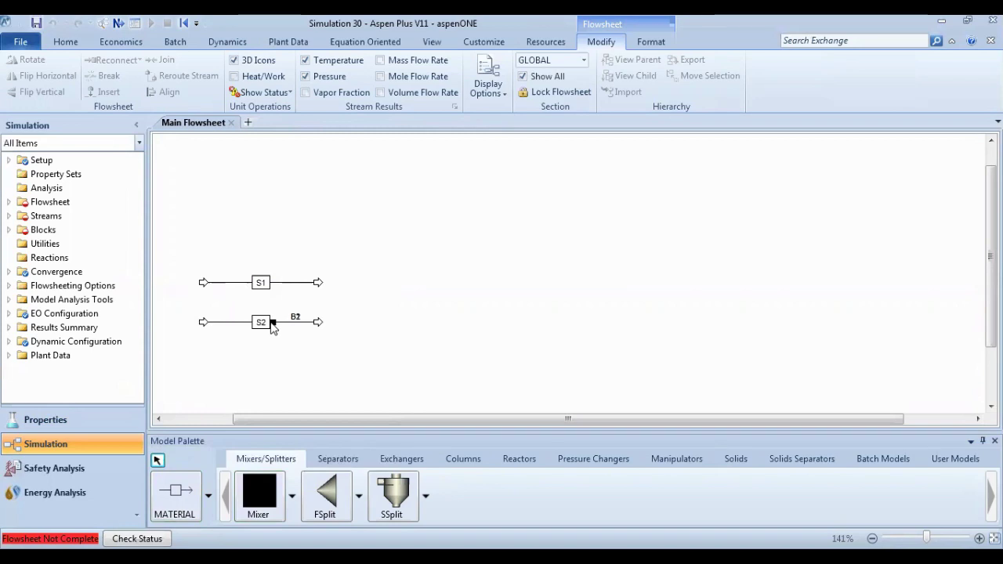
pyautogui.moveTo(272, 328); pyautogui.dragTo(387, 328)
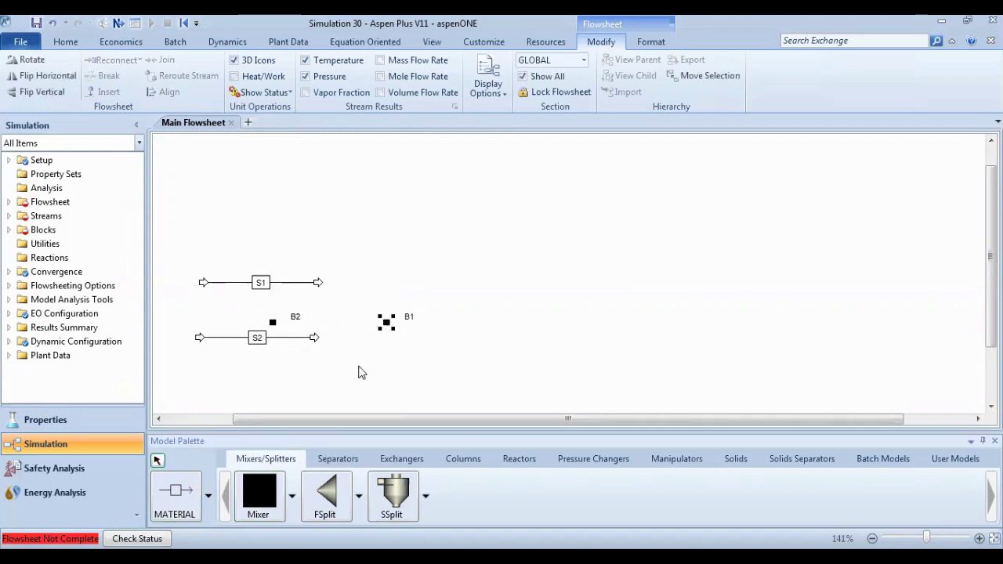
# Reconnect stream S1's destination to mixer B1's feed port.
pyautogui.rightClick(318, 284)
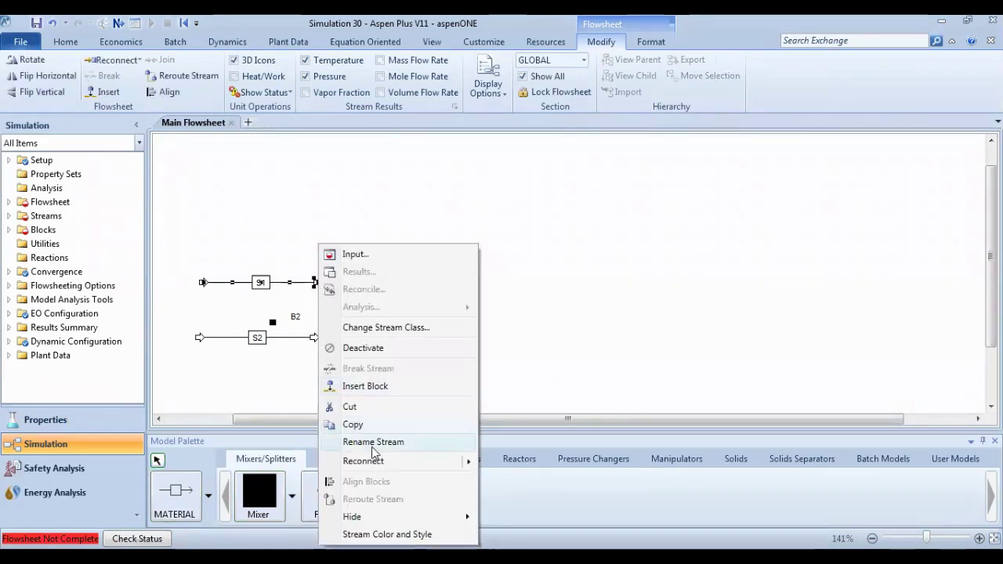
pyautogui.moveTo(373, 461)
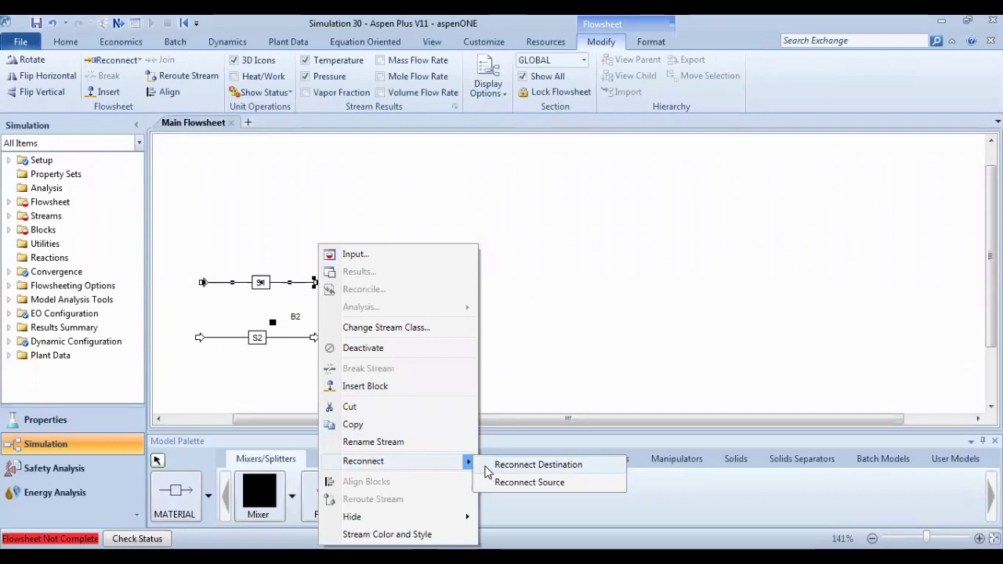
pyautogui.click(487, 465)
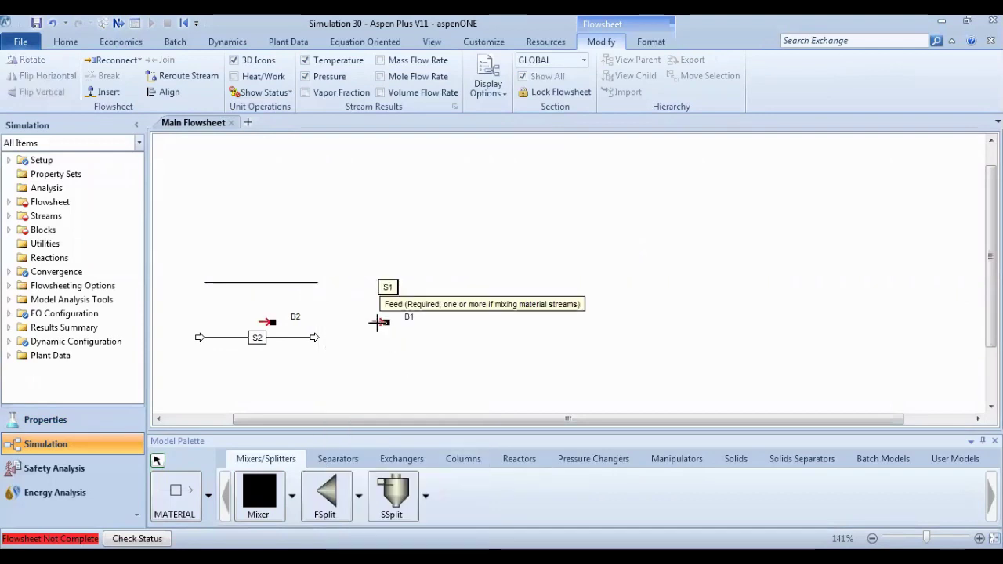
pyautogui.click(378, 321)
pyautogui.click(330, 356)
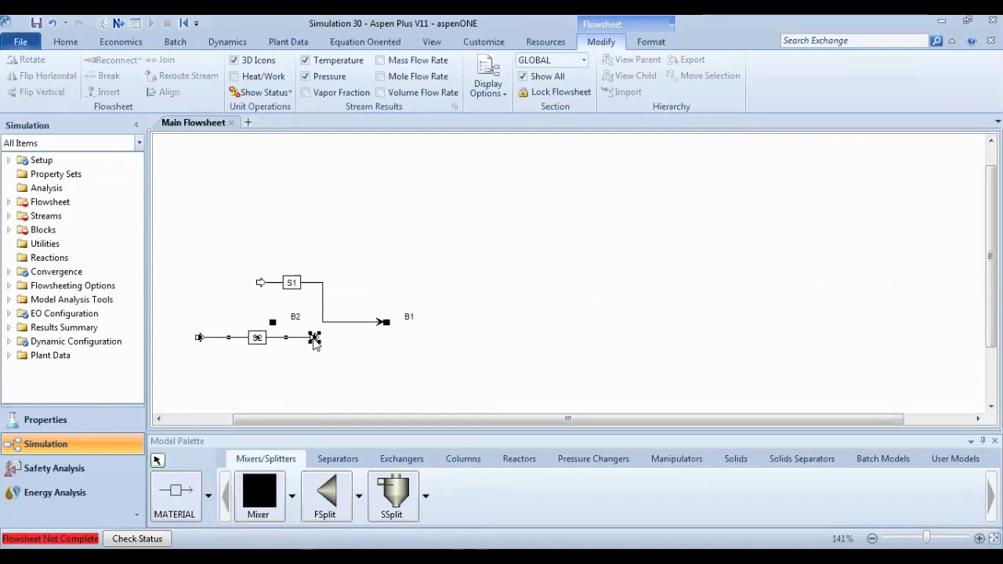
# Reconnect stream S2 into B1's feed and draw product stream S3 leaving B1.
pyautogui.rightClick(315, 342)
pyautogui.moveTo(366, 251)
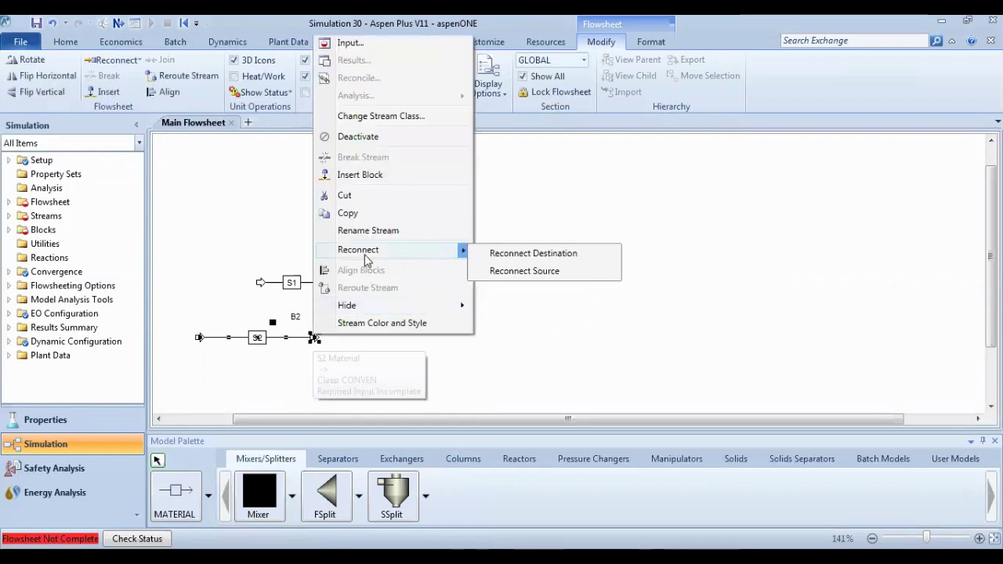
pyautogui.click(479, 253)
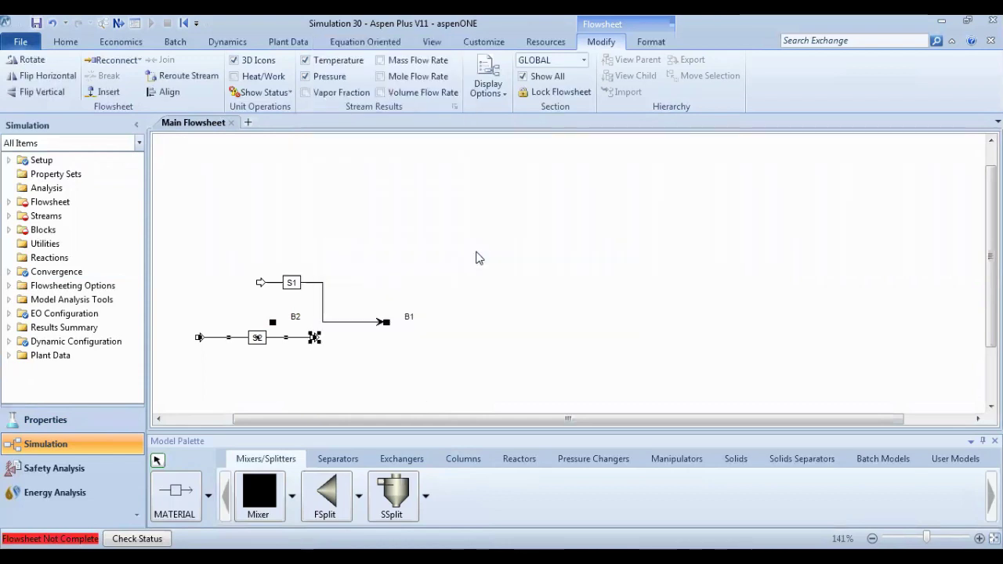
pyautogui.click(379, 321)
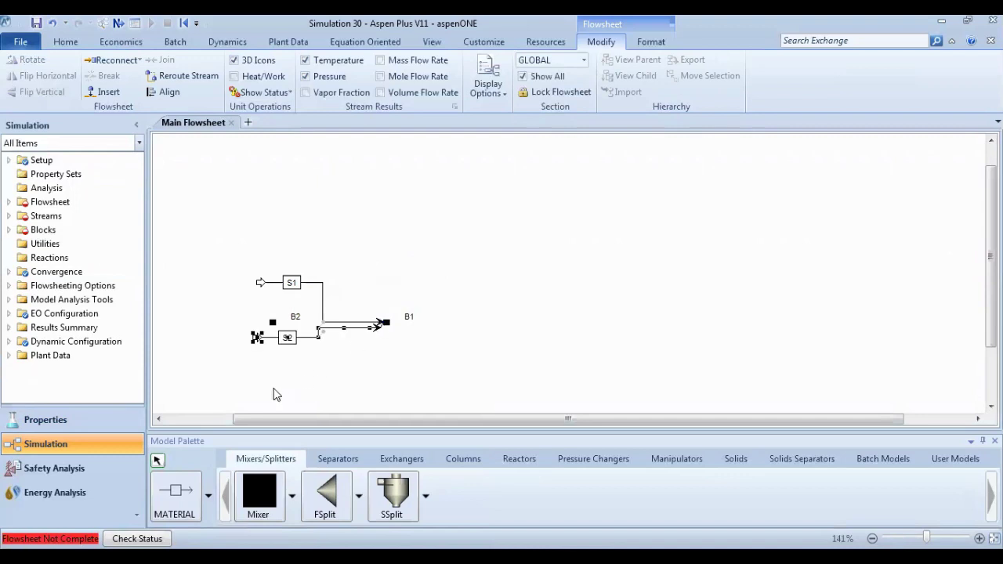
pyautogui.click(274, 394)
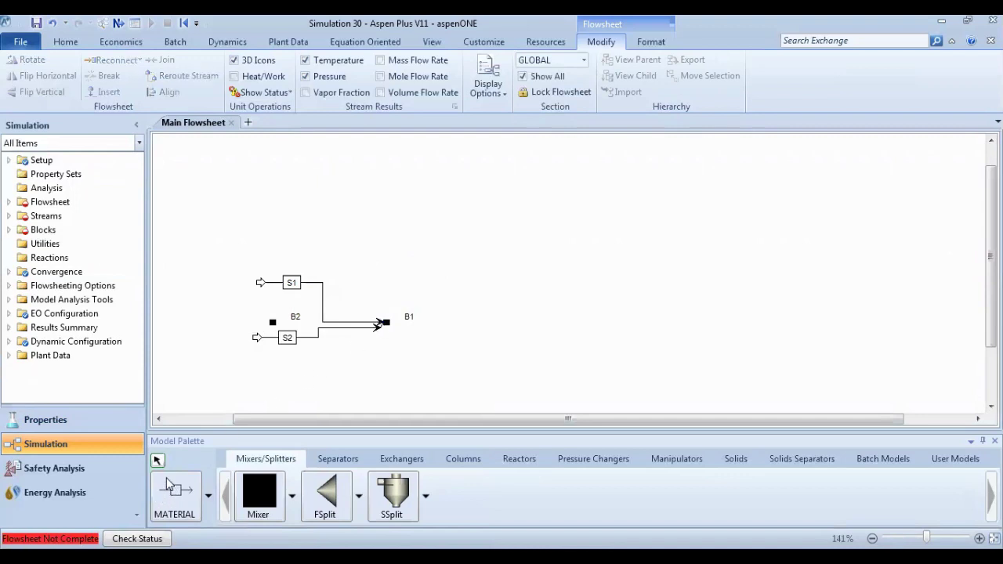
pyautogui.click(174, 488)
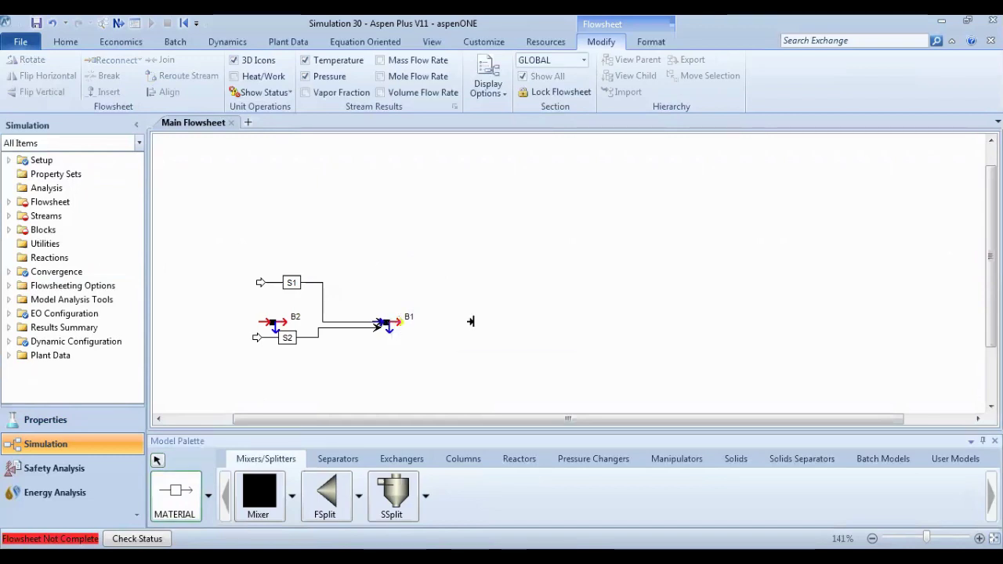
pyautogui.click(470, 322)
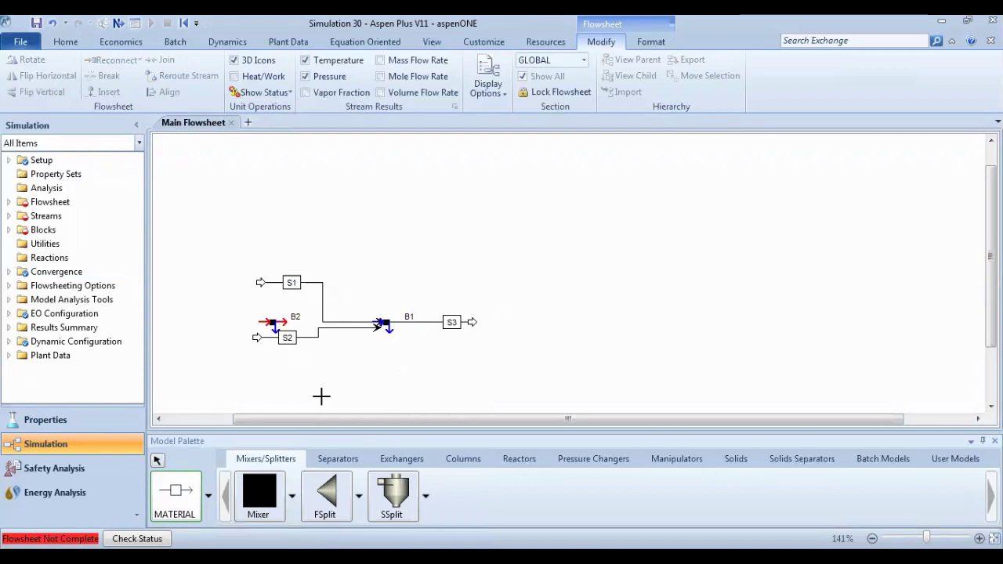
# Place RadFrac column B3 on the flowsheet to the right of stream S3.
pyautogui.click(478, 466)
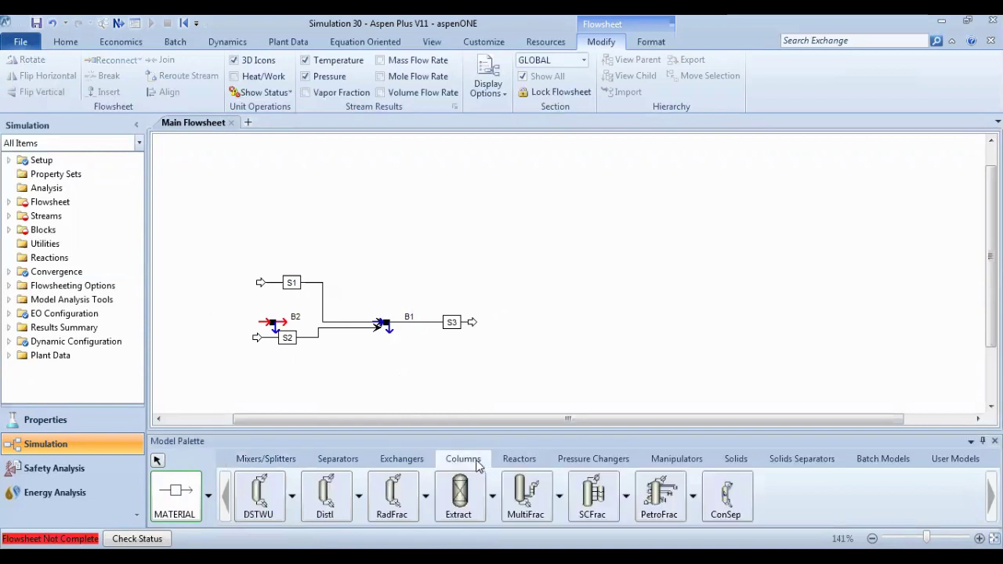
pyautogui.click(395, 501)
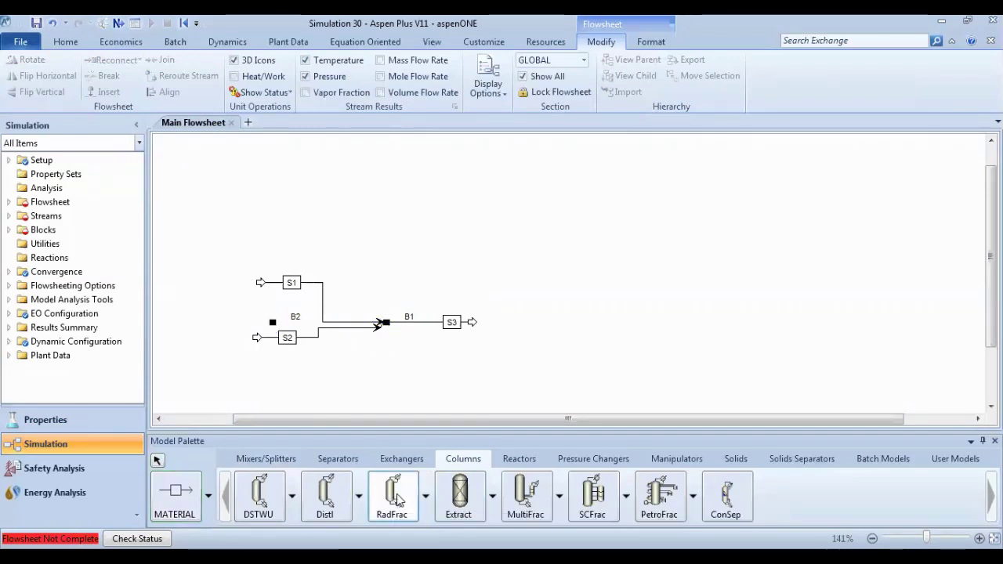
pyautogui.click(510, 324)
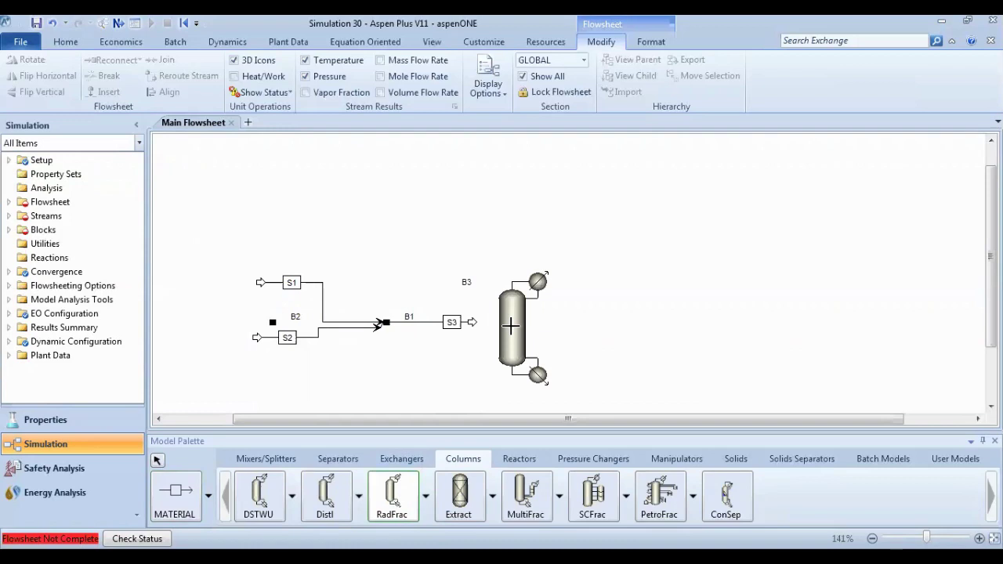
pyautogui.click(158, 461)
pyautogui.click(476, 323)
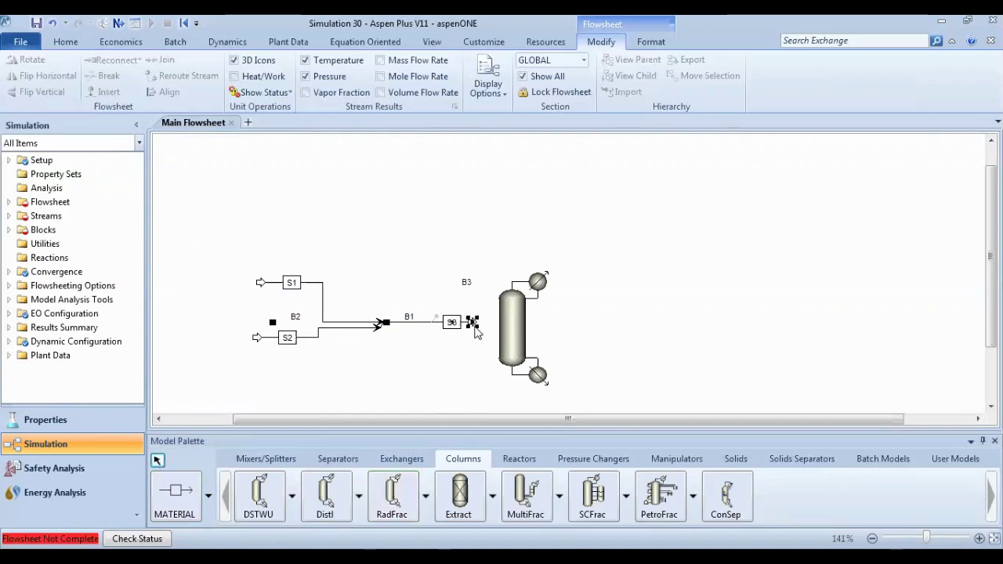
# Reconnect stream S3's destination to column B3's feed port.
pyautogui.rightClick(476, 323)
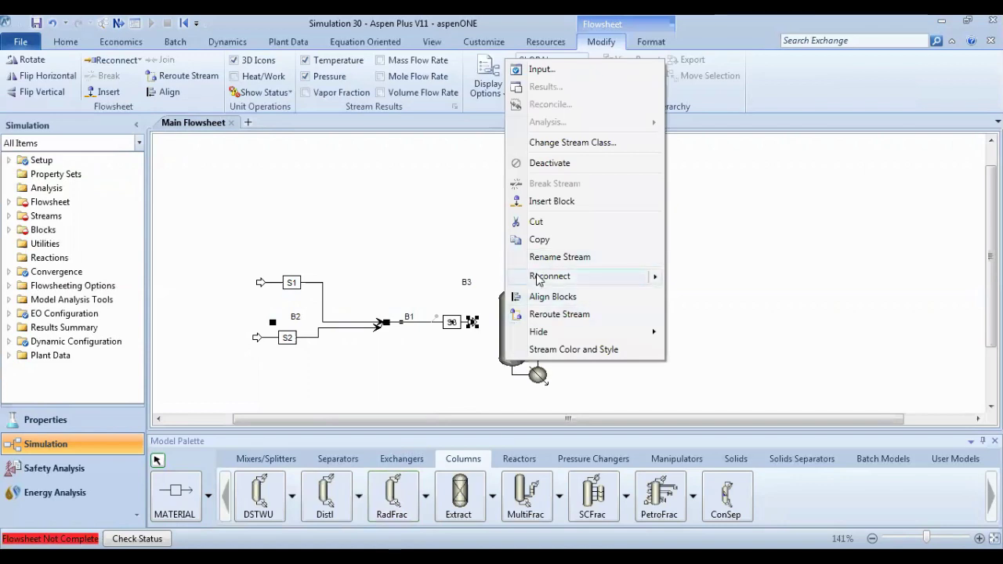
pyautogui.moveTo(540, 275)
pyautogui.click(707, 283)
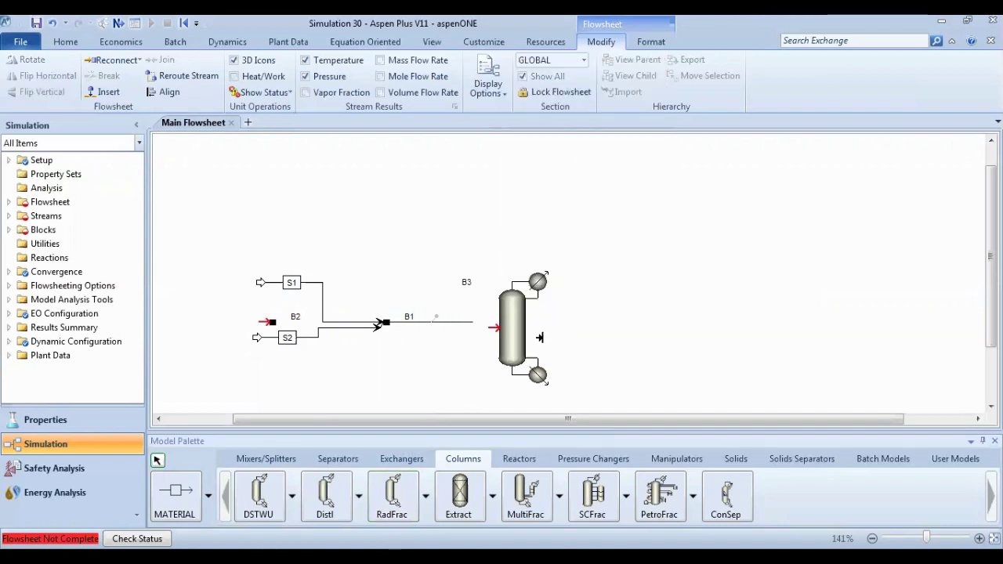
pyautogui.click(495, 328)
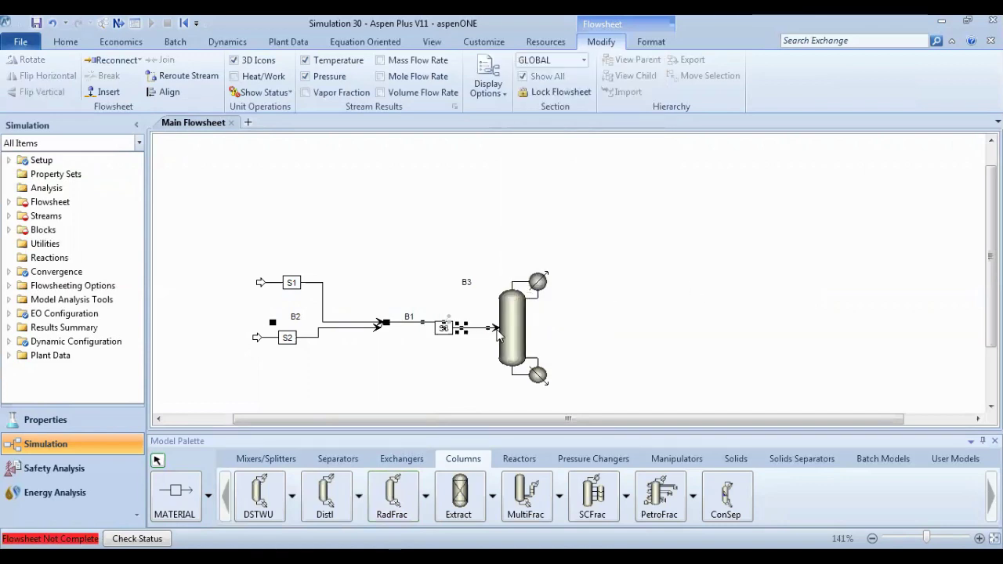
# Draw a second feed stream S4 into B3's upper feed.
pyautogui.click(160, 503)
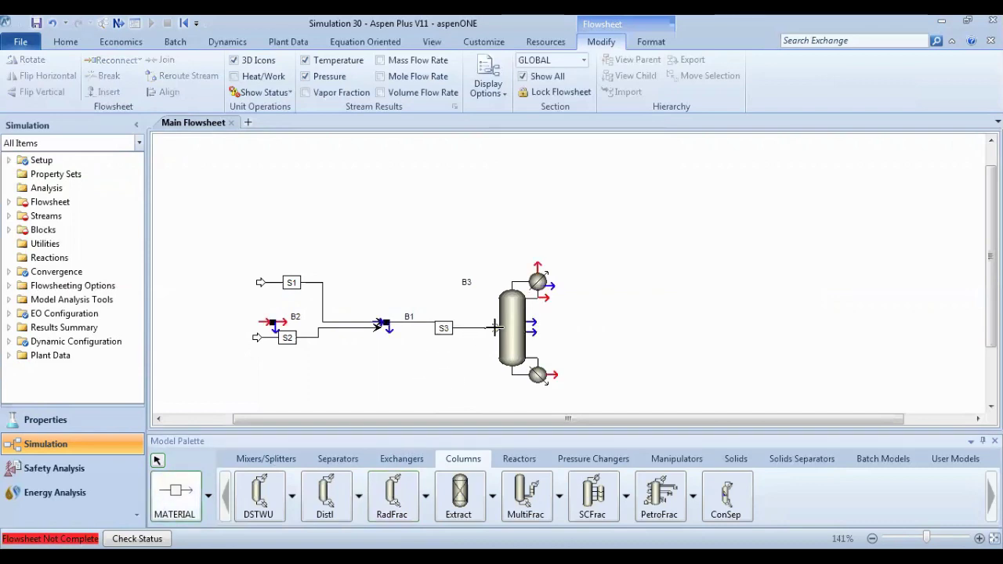
pyautogui.click(495, 305)
pyautogui.click(451, 305)
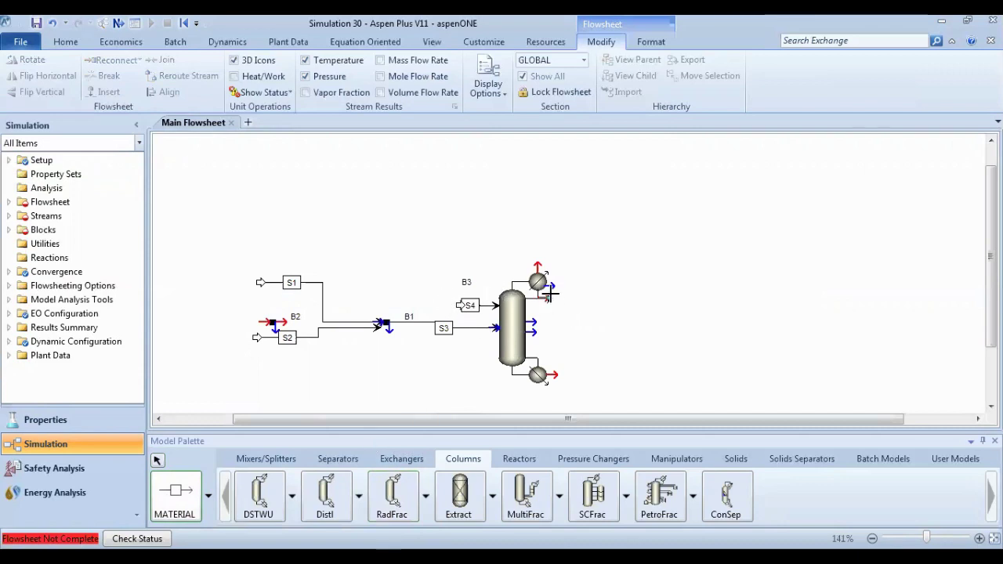
# Draw distillate stream S5 and bottoms stream S6 from column B3.
pyautogui.click(669, 298)
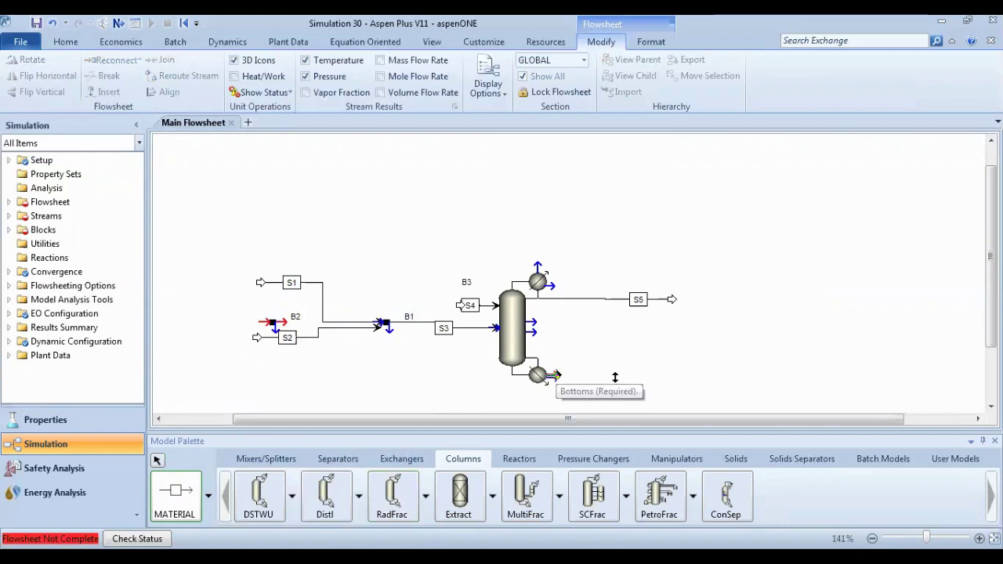
pyautogui.click(555, 375)
pyautogui.click(654, 376)
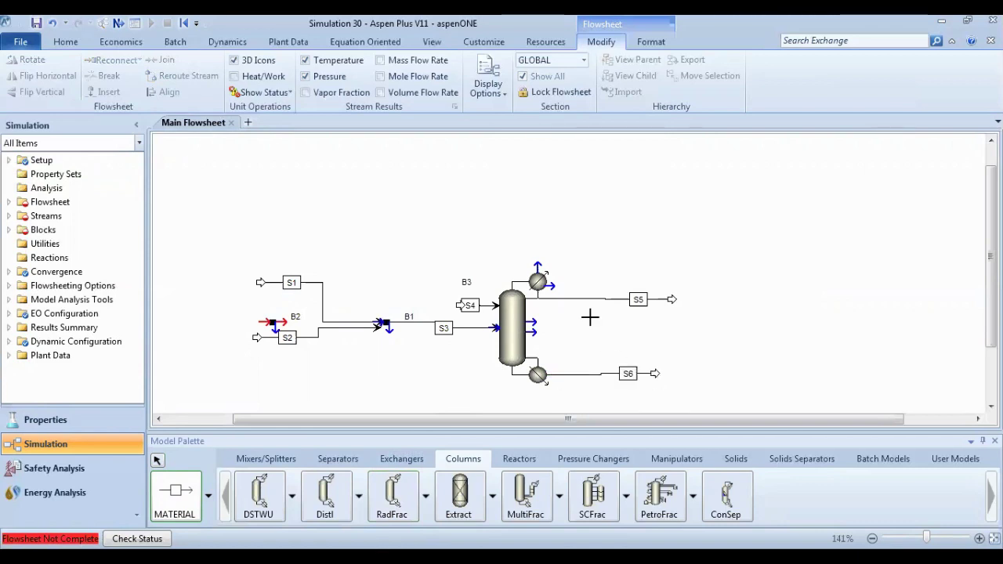
pyautogui.click(470, 466)
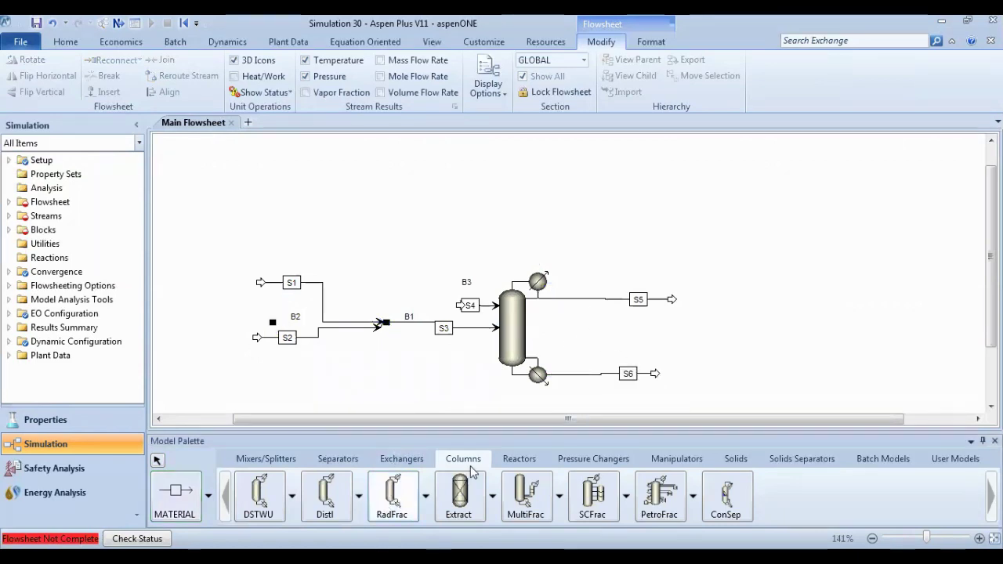
# Place a second RadFrac column B4 and reconnect S6 into its feed.
pyautogui.click(752, 342)
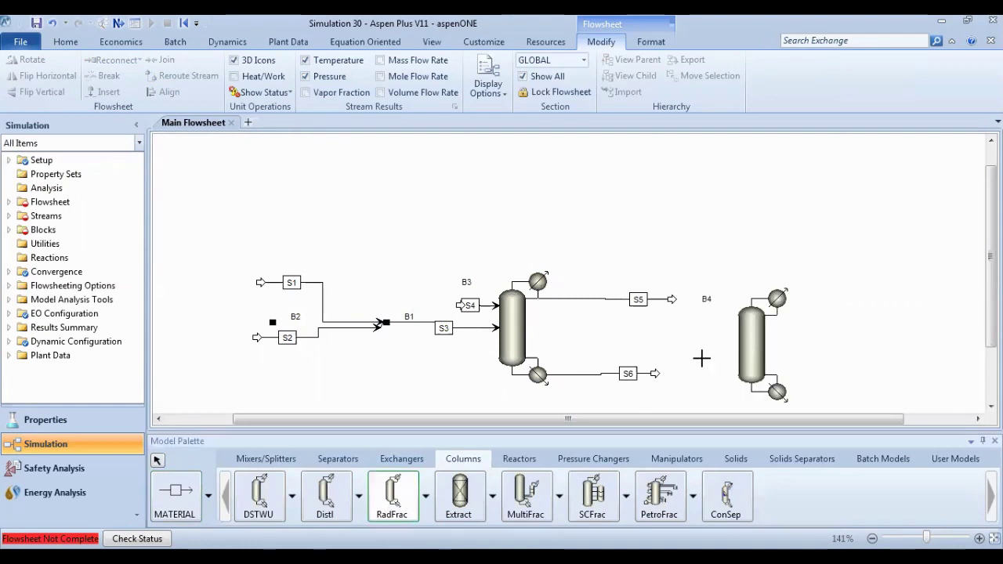
pyautogui.click(156, 460)
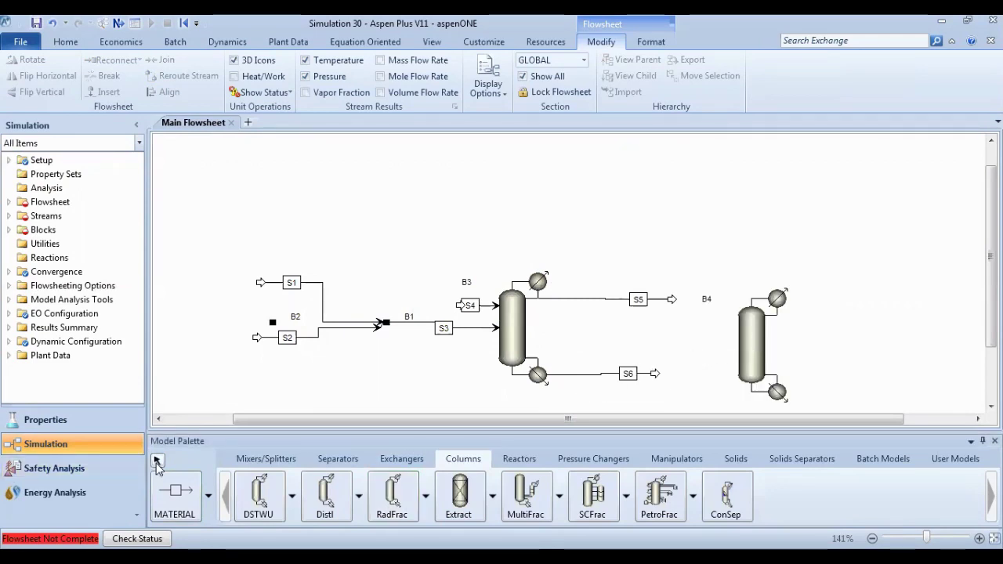
pyautogui.rightClick(656, 379)
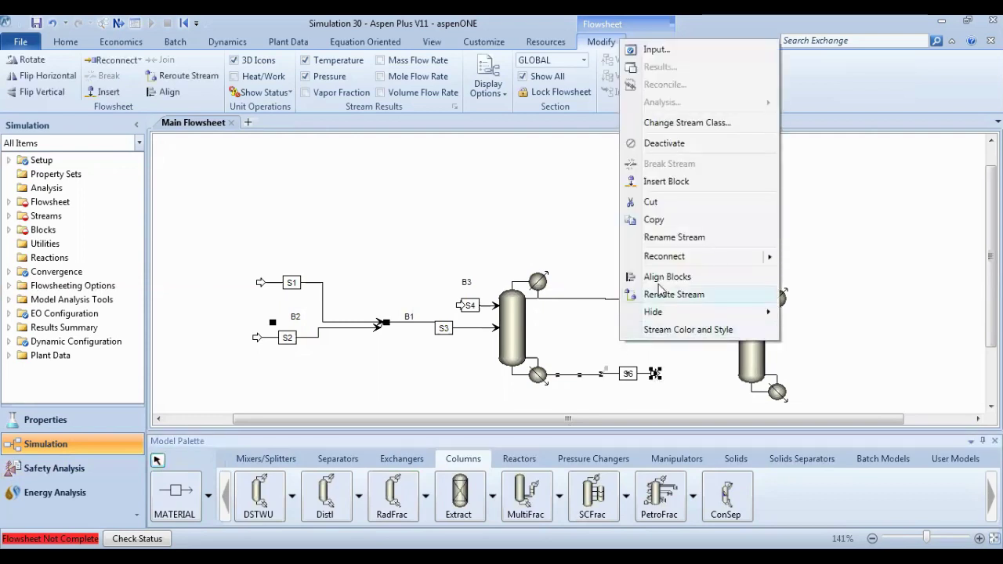
pyautogui.moveTo(764, 259)
pyautogui.click(821, 262)
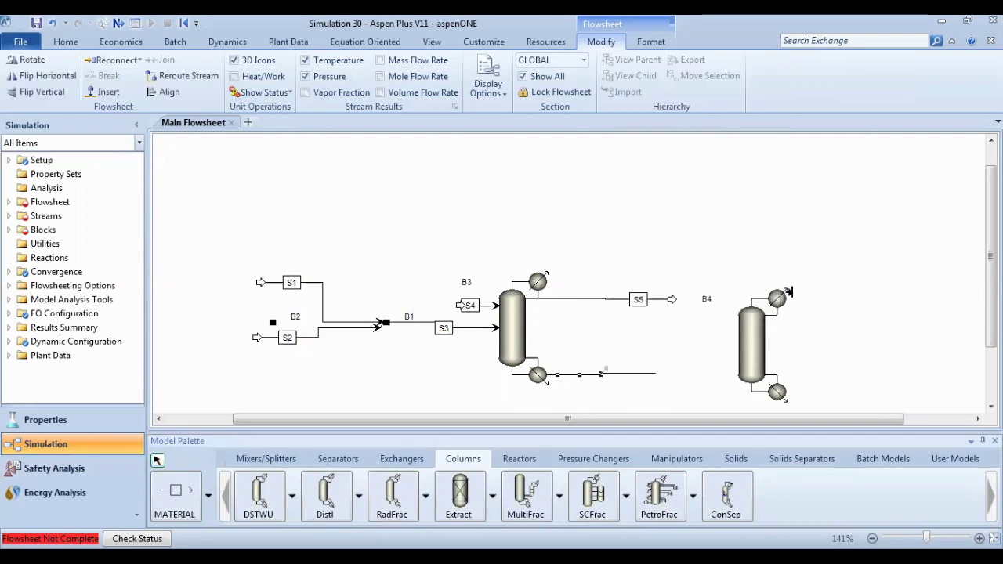
pyautogui.click(737, 342)
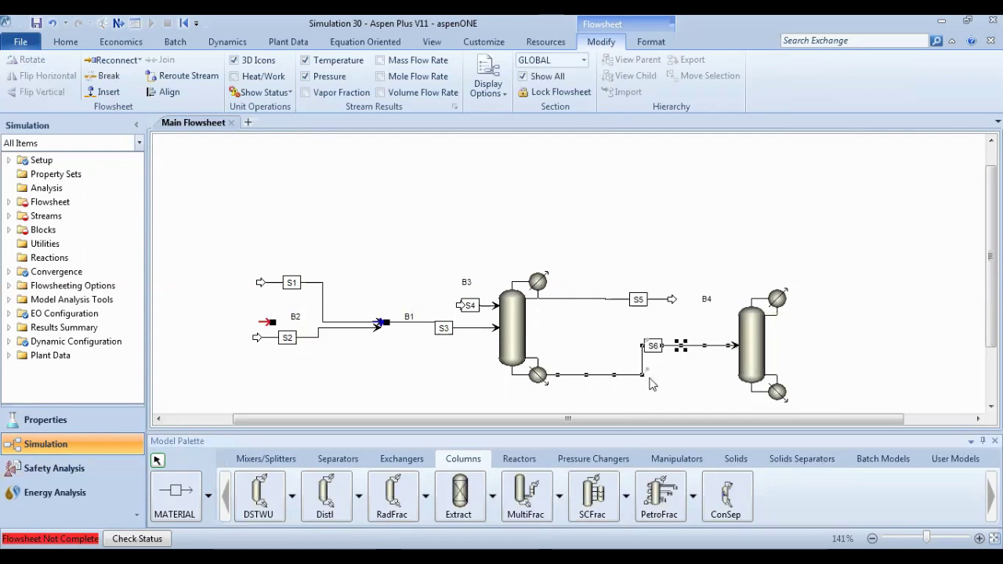
# Draw distillate stream S7 and bottoms stream S8 from column B4.
pyautogui.click(174, 491)
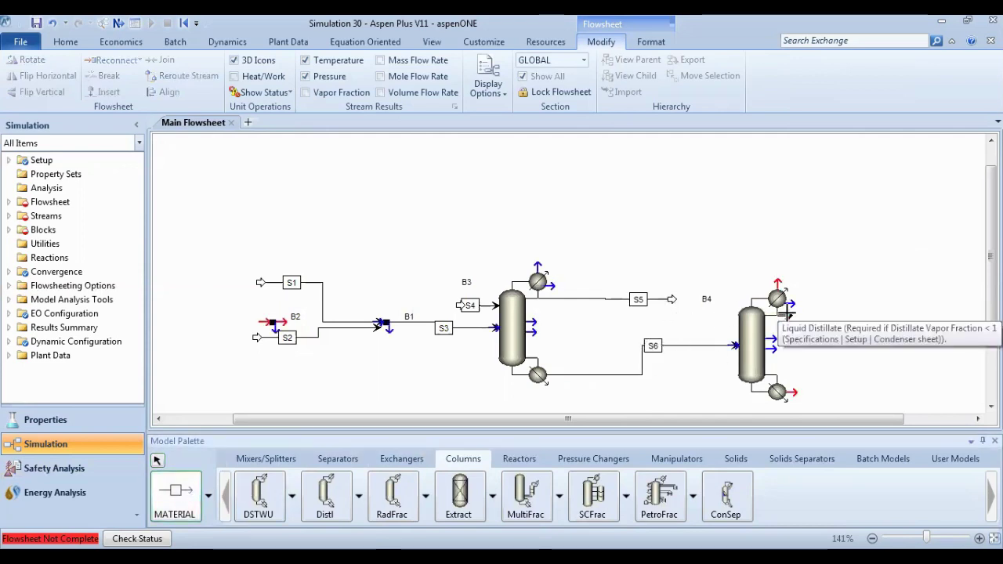
pyautogui.click(854, 316)
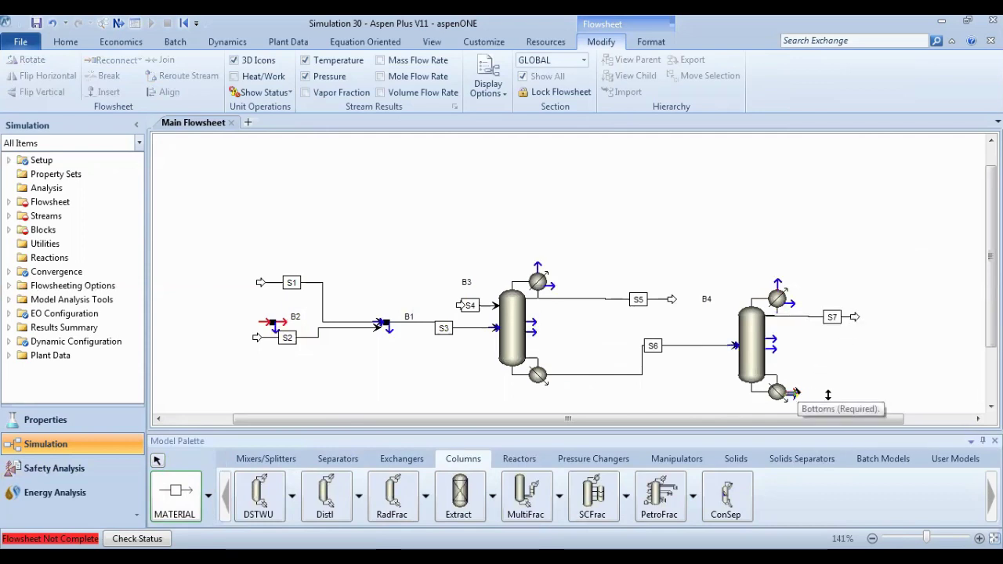
pyautogui.click(860, 391)
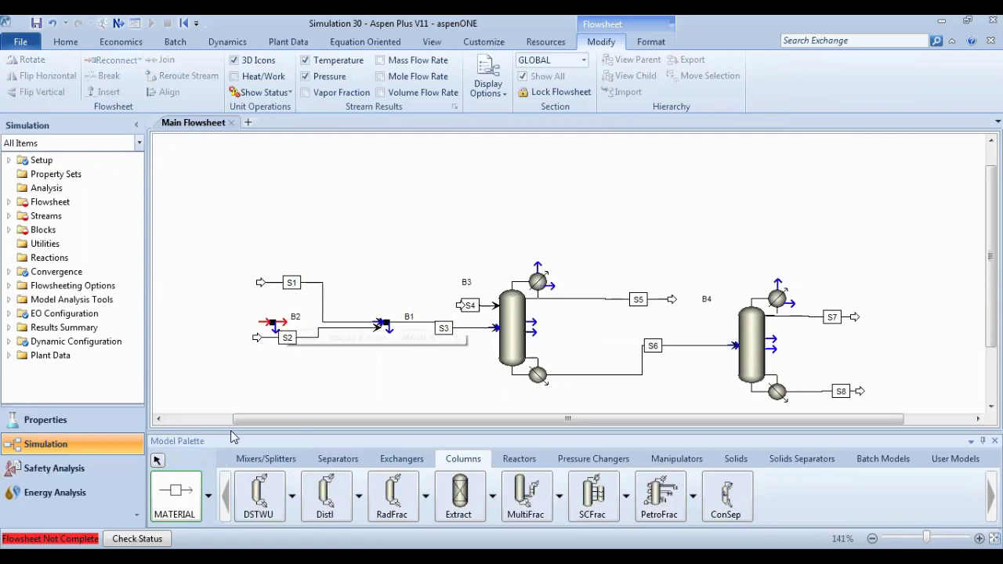
pyautogui.click(159, 461)
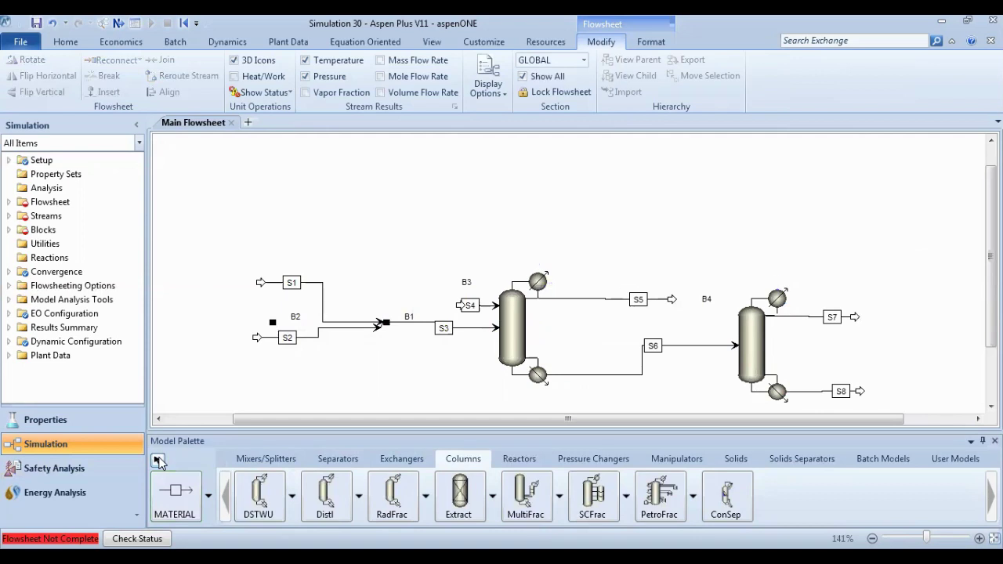
# Delete the unused mixer B2 and open feed stream S1's input form.
pyautogui.click(272, 324)
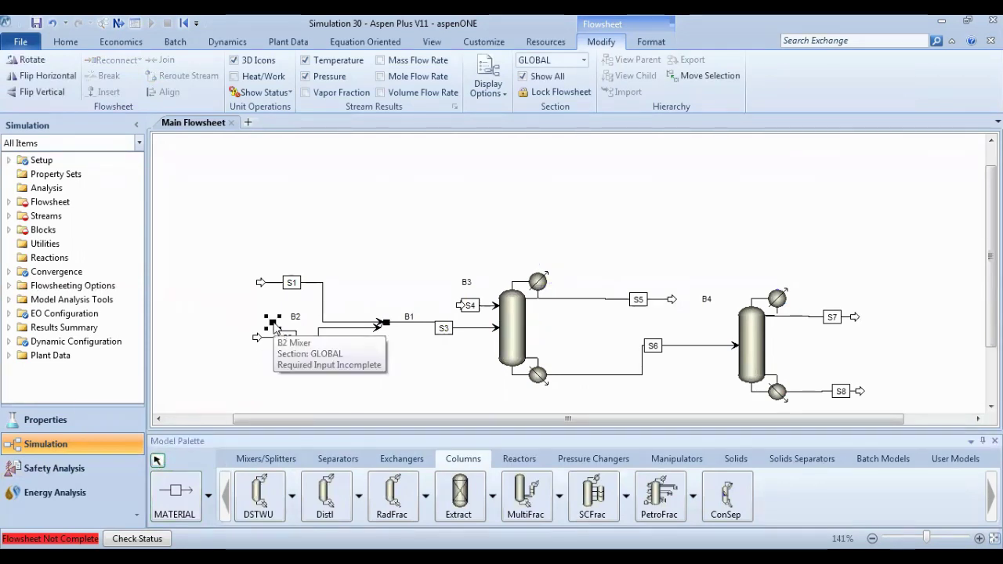
pyautogui.press('Delete')
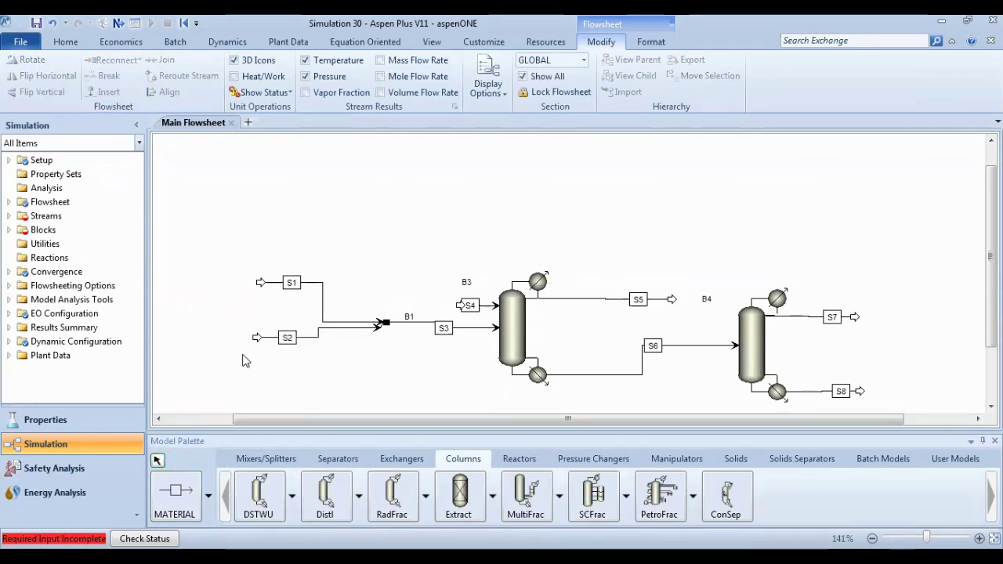
pyautogui.click(9, 216)
pyautogui.click(39, 228)
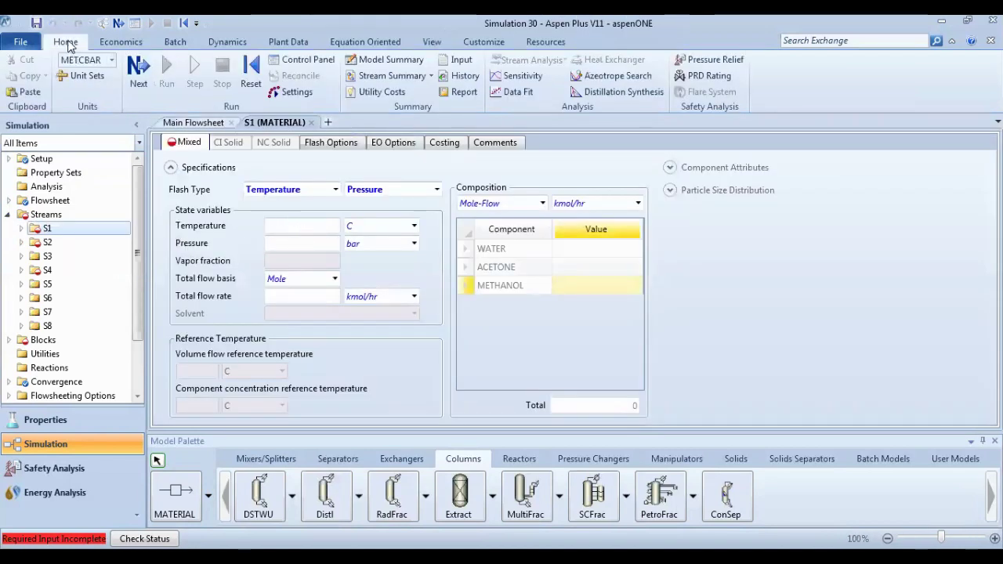
# Switch to ENG units and give S1 100 F, 15 psia and a 350 gal/hr standard-volume flow.
pyautogui.click(112, 60)
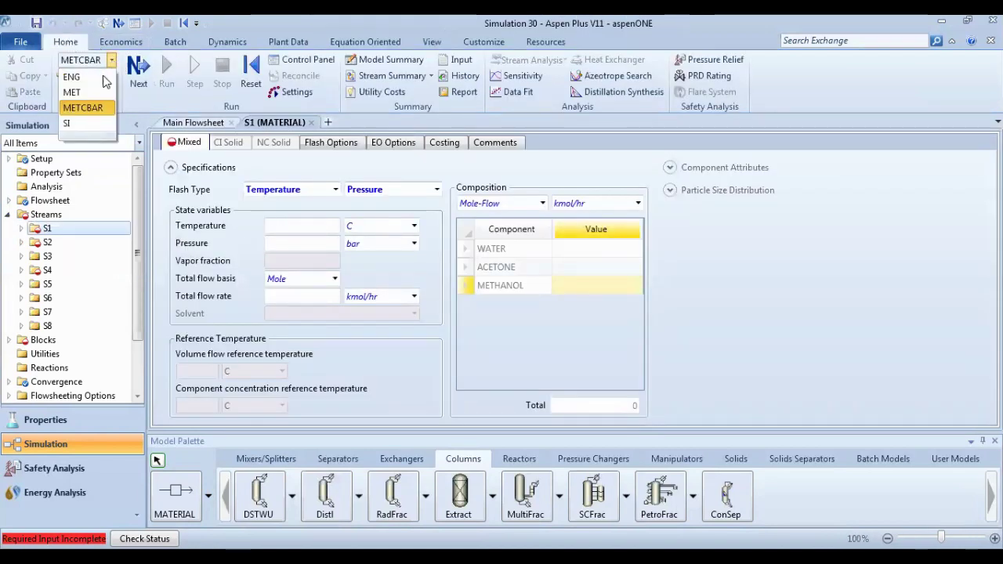
pyautogui.click(93, 76)
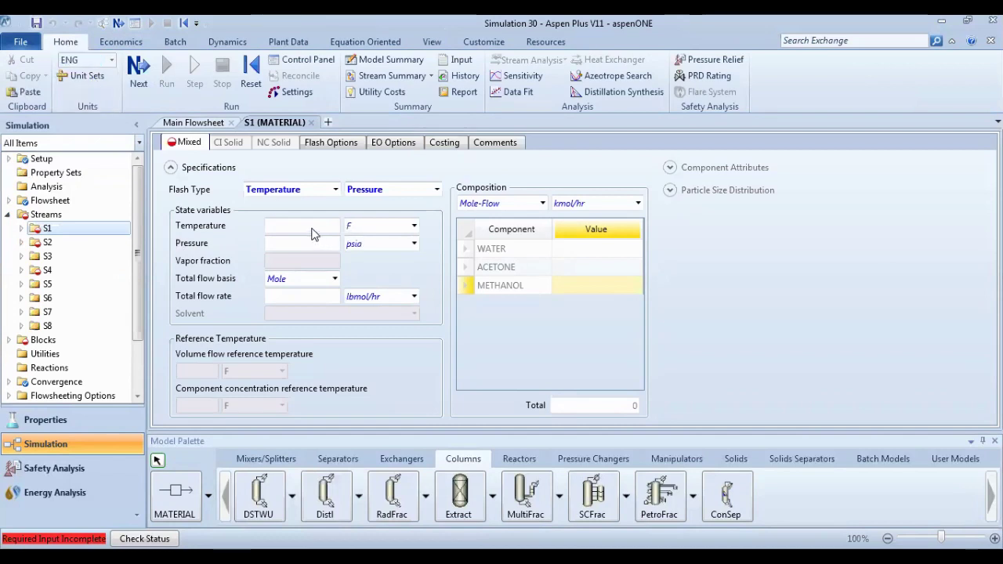
pyautogui.click(311, 226)
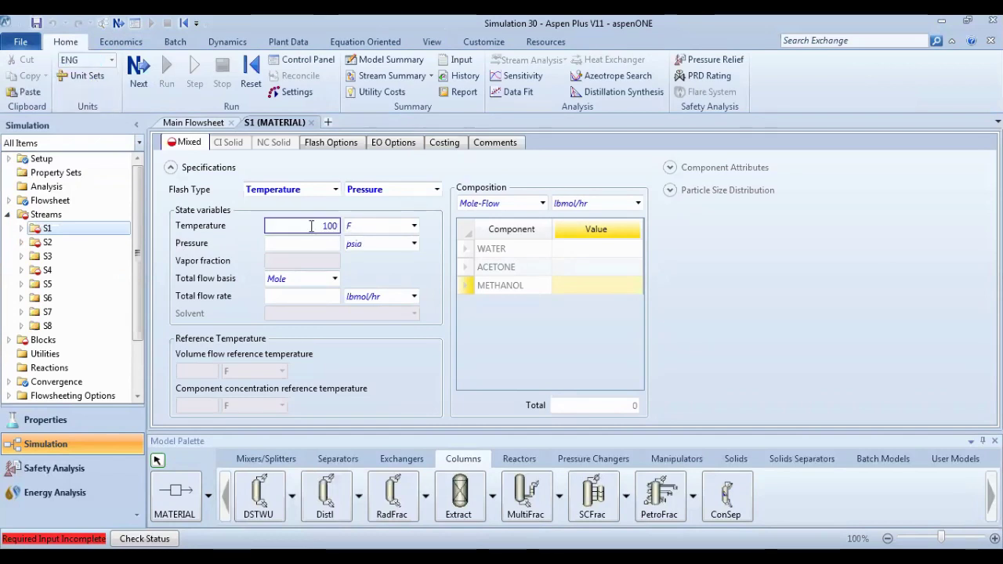
pyautogui.click(314, 243)
pyautogui.write('1')
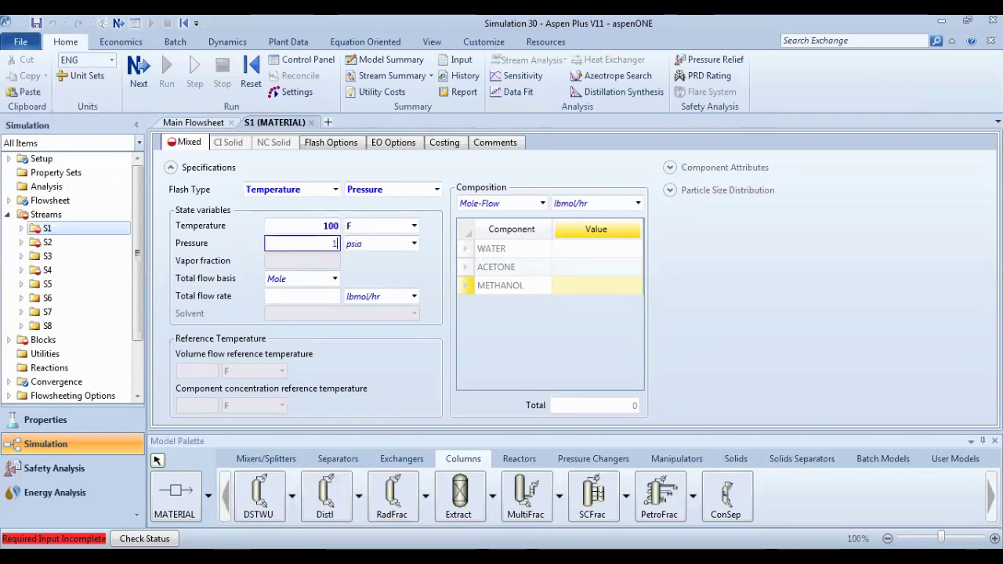
pyautogui.write('5')
pyautogui.click(335, 279)
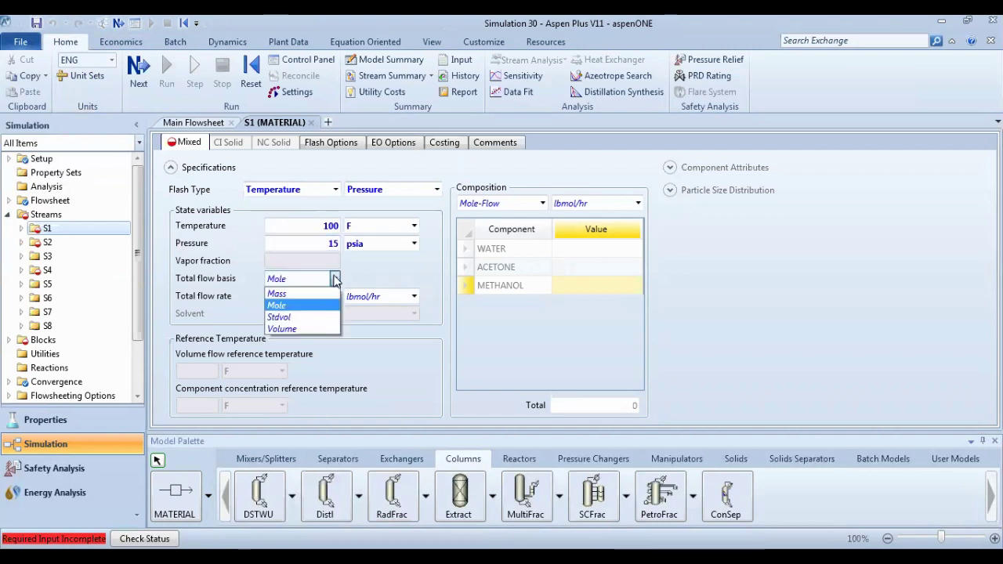
pyautogui.click(315, 317)
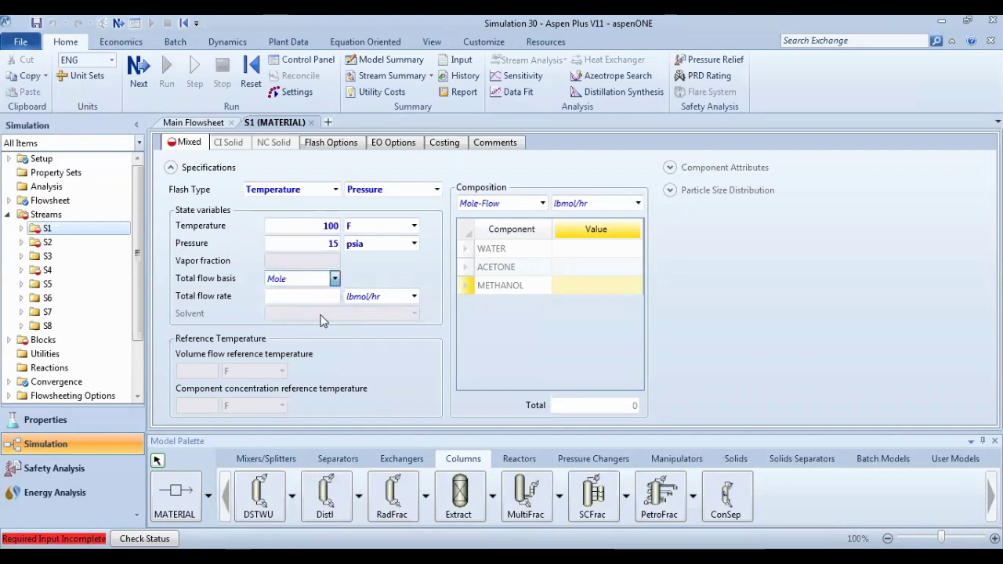
pyautogui.click(414, 298)
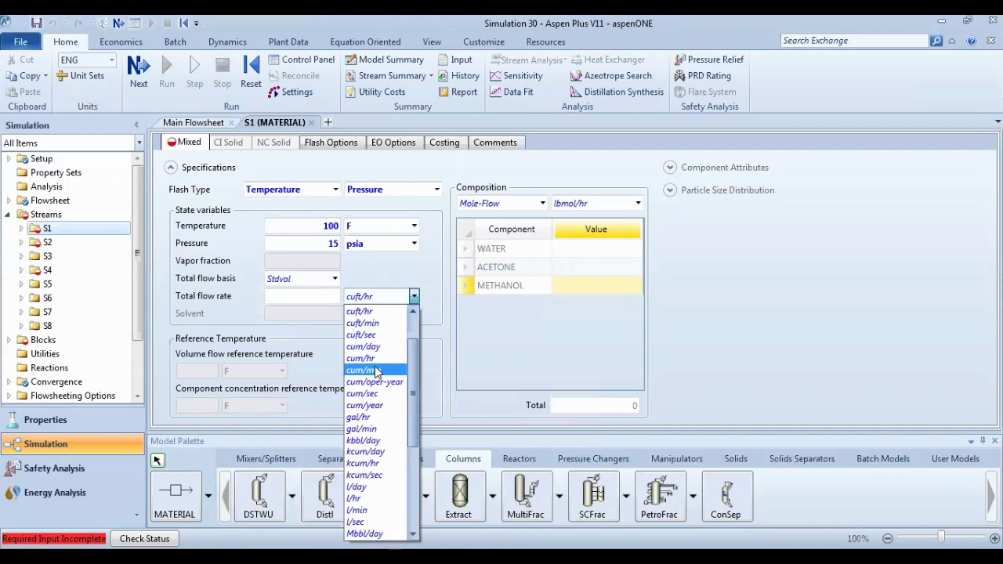
pyautogui.click(358, 416)
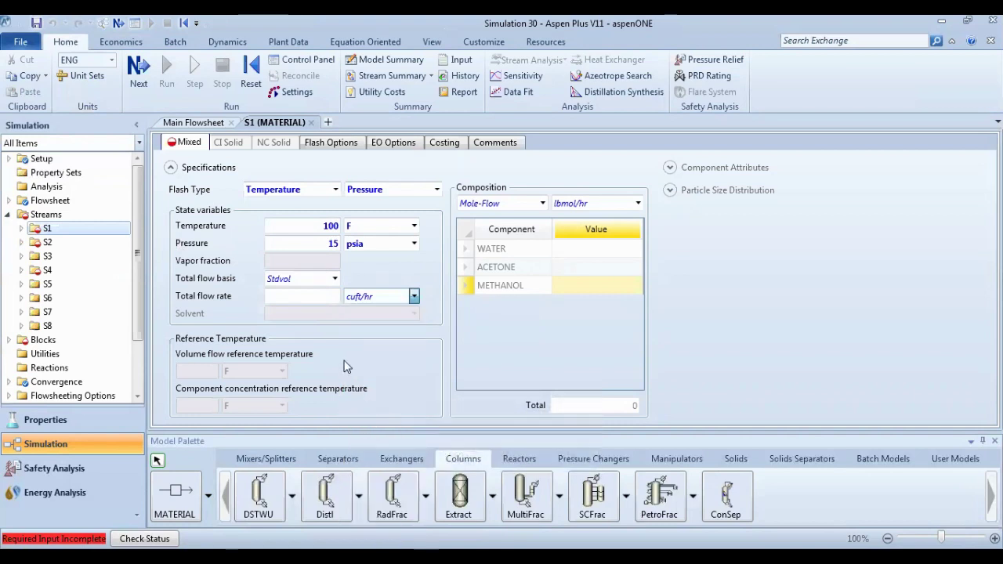
pyautogui.click(305, 297)
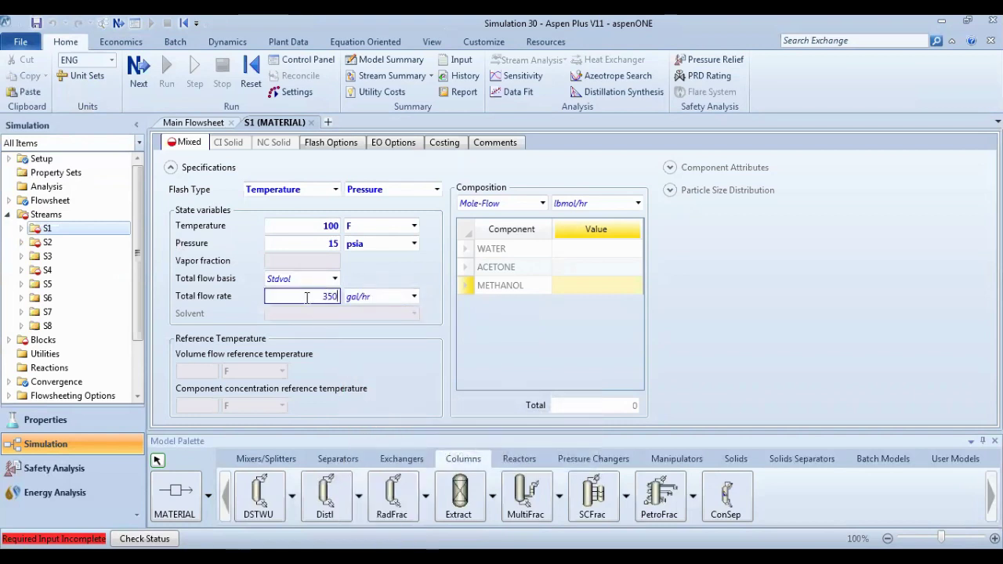
# Enter S1's standard-volume fractions: water 0.05, acetone 0.75, methanol 0.2.
pyautogui.click(540, 203)
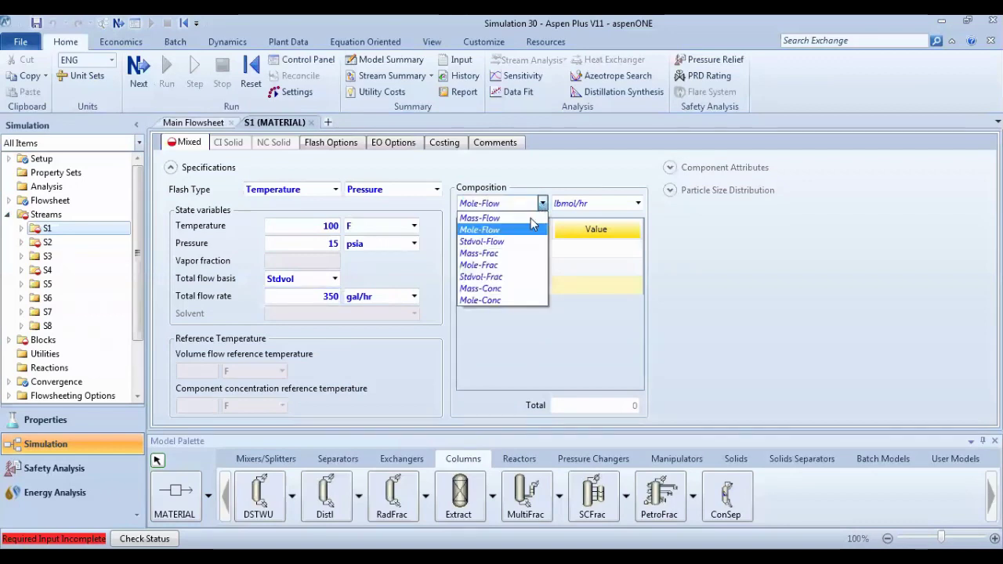
pyautogui.click(509, 276)
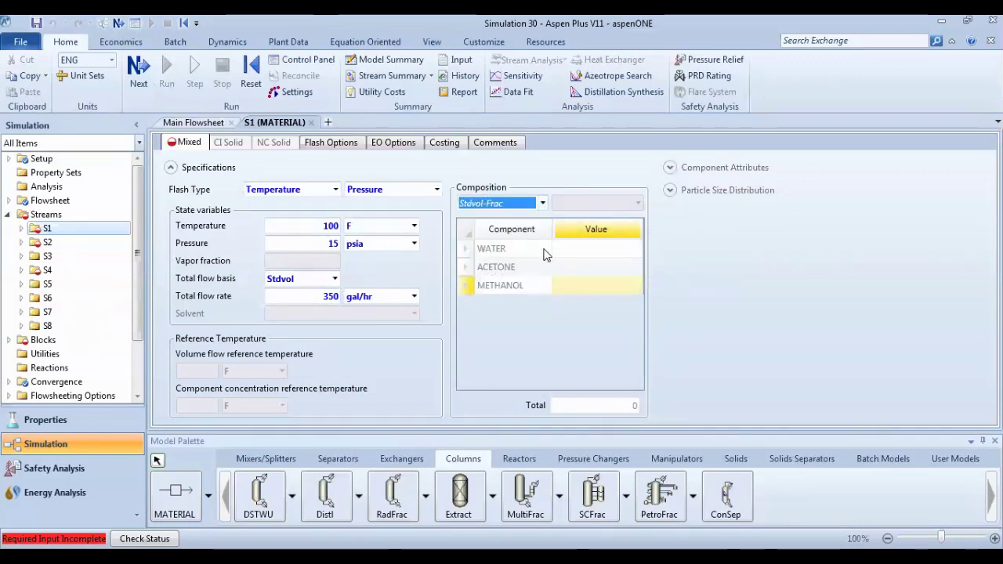
pyautogui.click(561, 249)
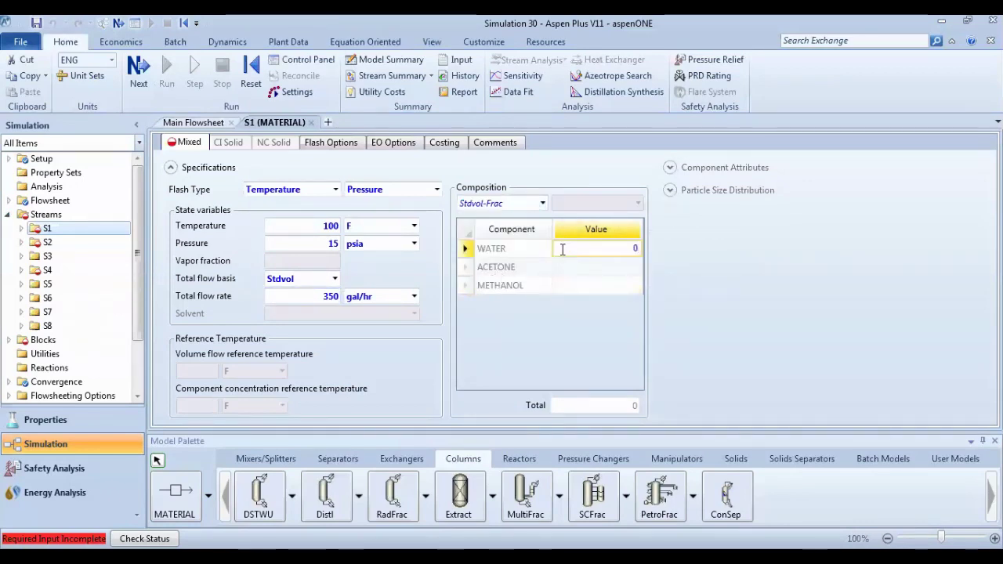
pyautogui.write('0.05')
pyautogui.press('Return')
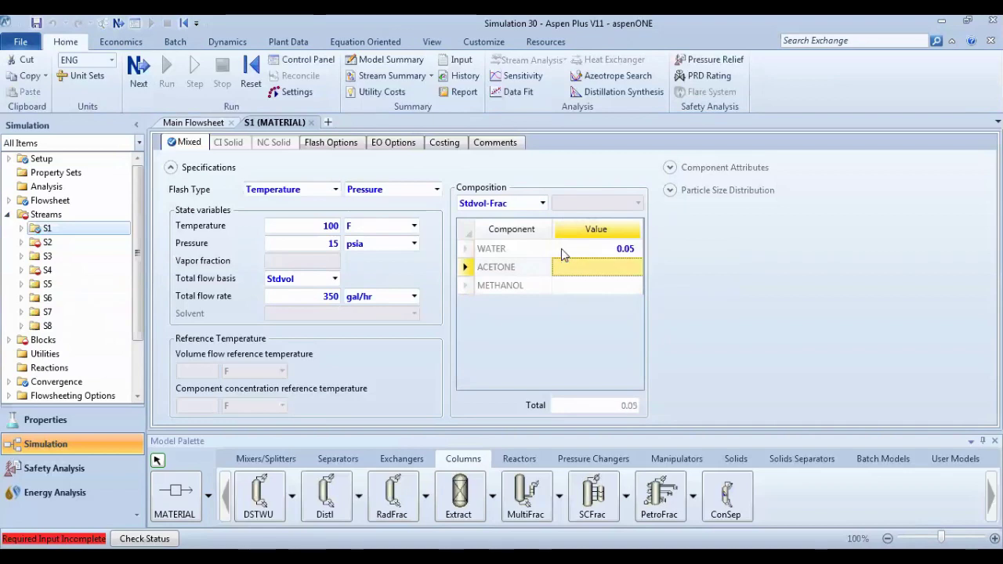
pyautogui.write('0')
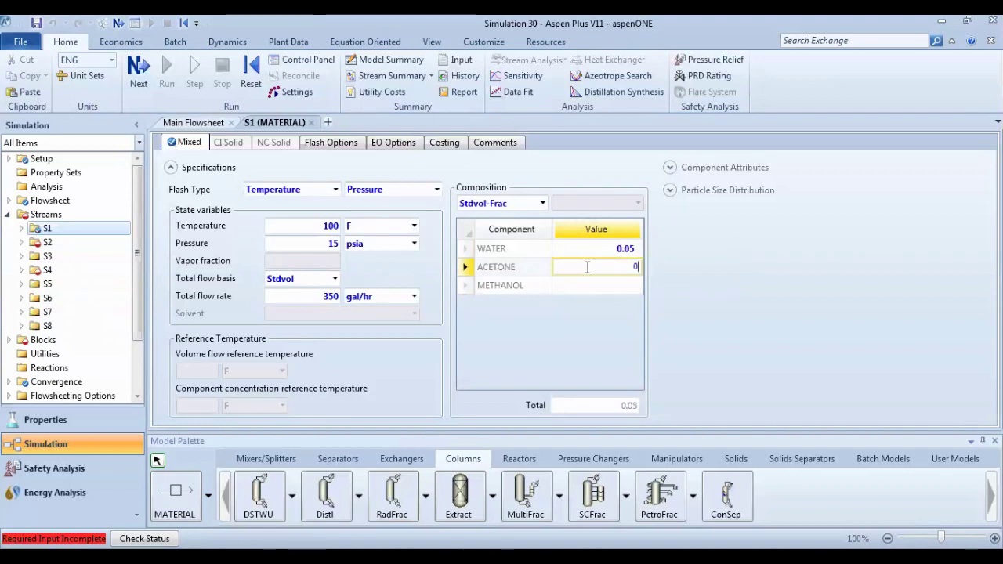
pyautogui.write('.')
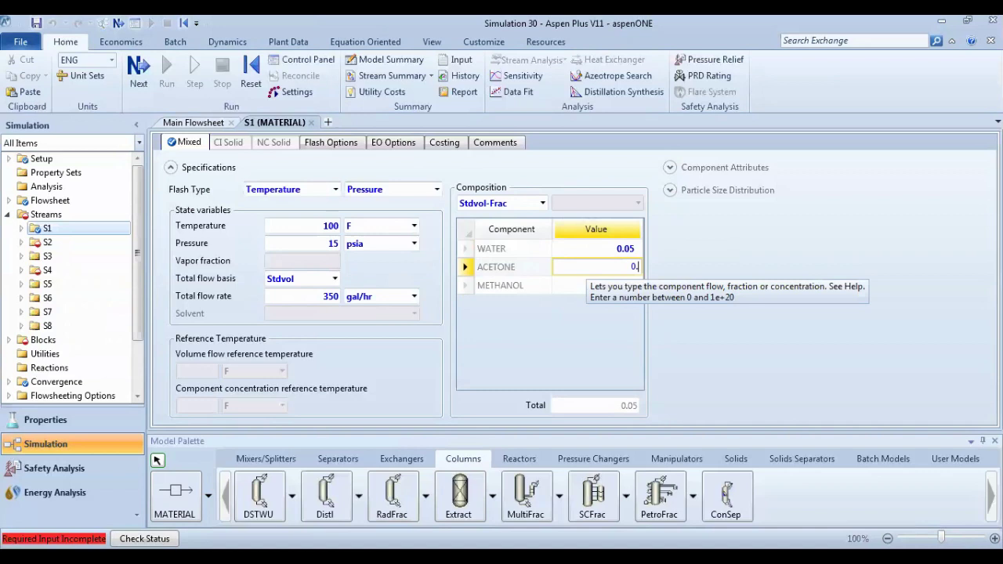
pyautogui.write('7')
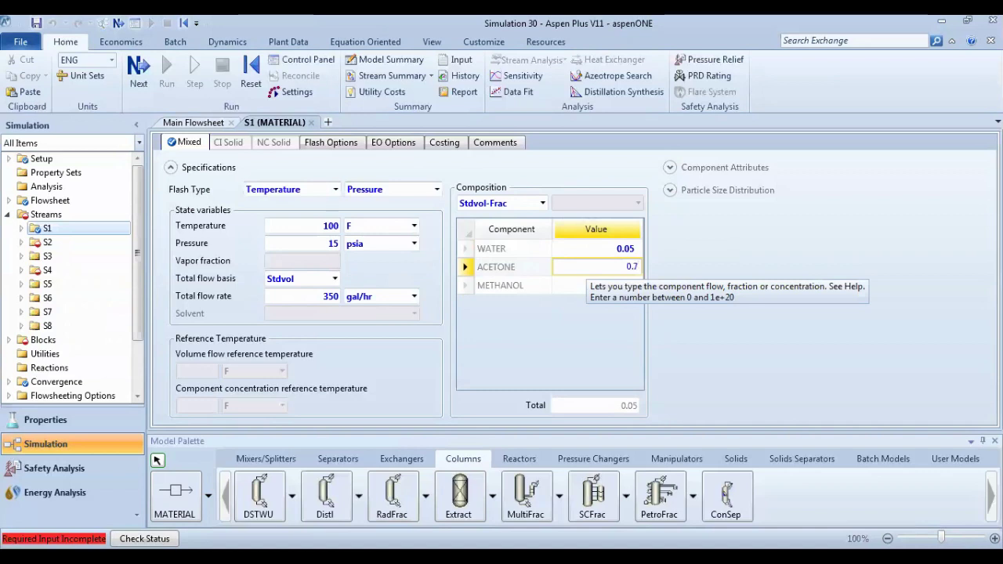
pyautogui.write('5')
pyautogui.press('Return')
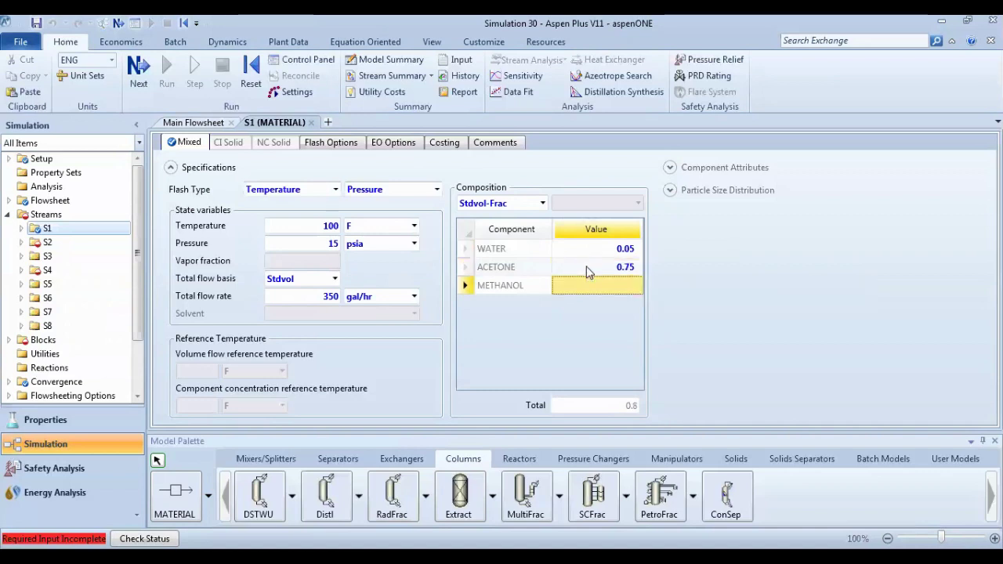
pyautogui.write('0.2')
pyautogui.press('Return')
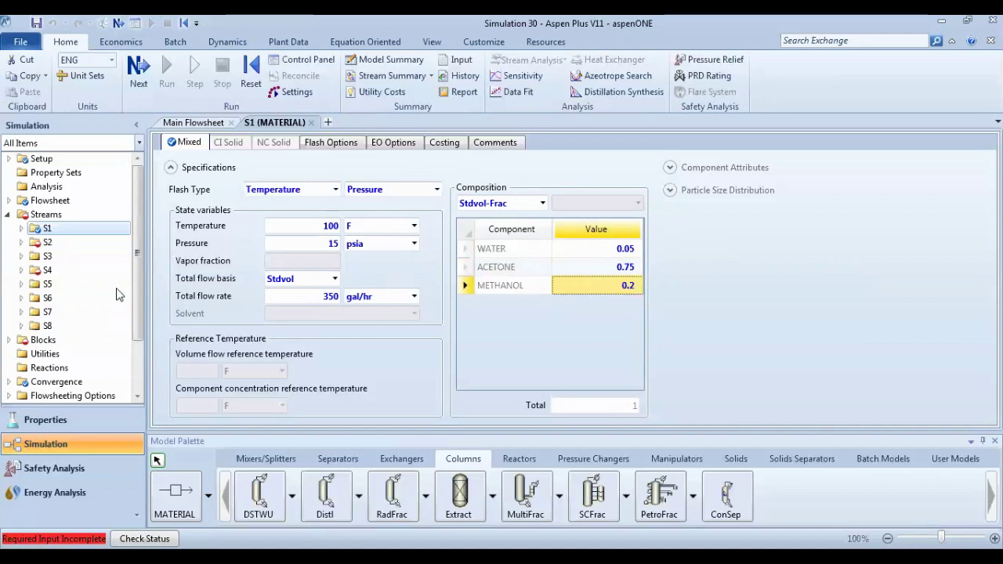
# Set feed stream S2 to 100 F and 15 psia.
pyautogui.click(47, 243)
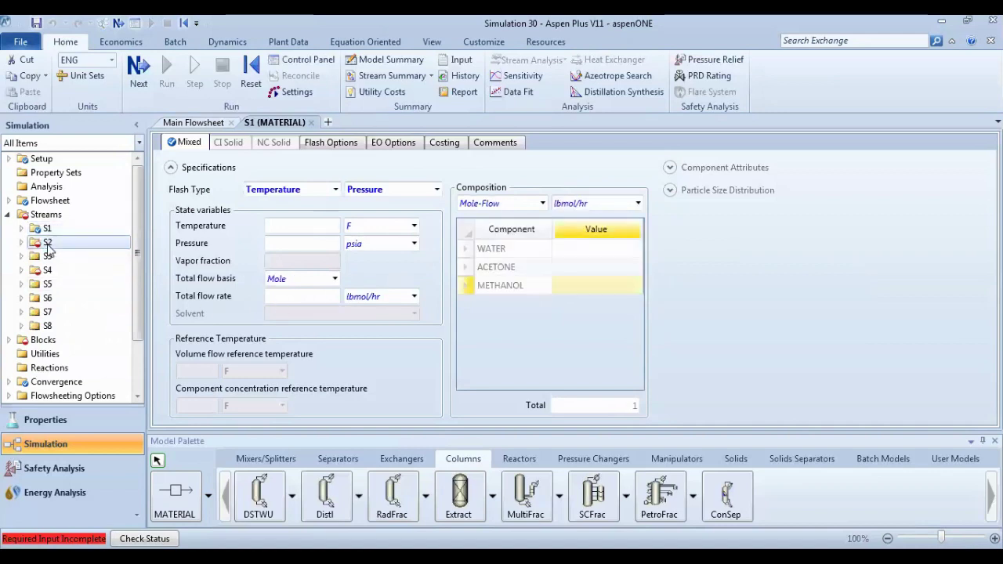
pyautogui.click(303, 227)
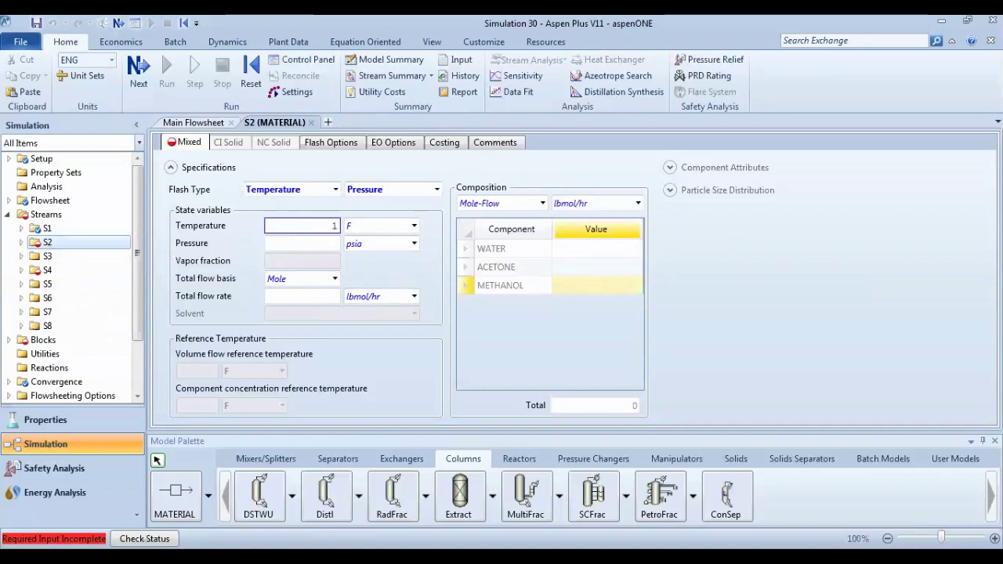
pyautogui.write('100')
pyautogui.click(311, 244)
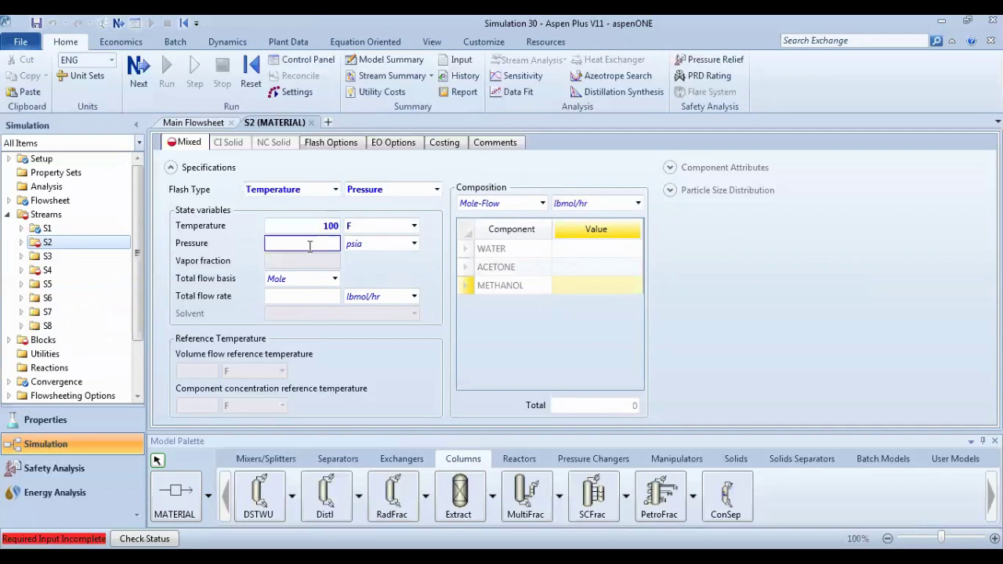
pyautogui.write('15')
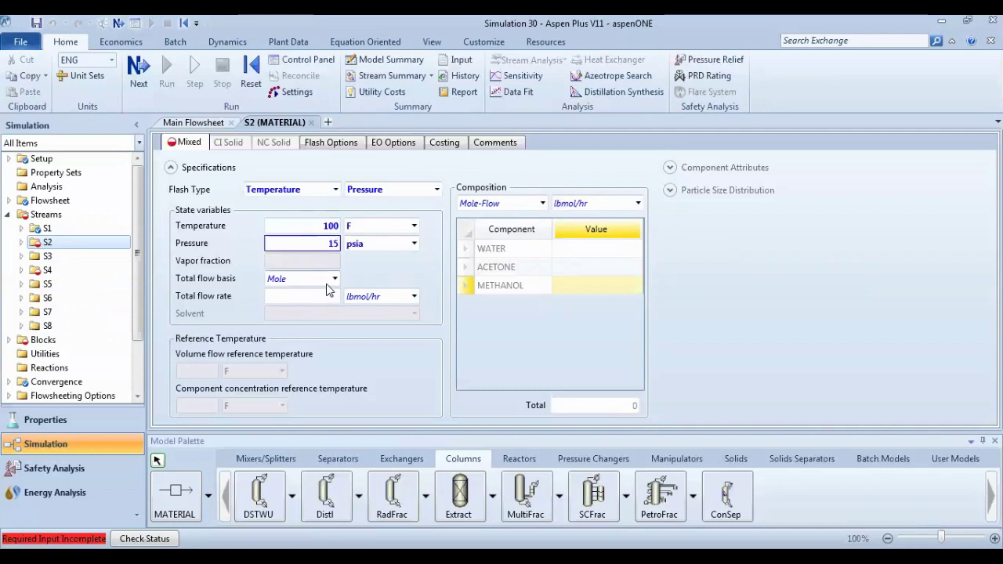
# Give S2 a total standard-volume flow of 50 gal/hr.
pyautogui.click(335, 279)
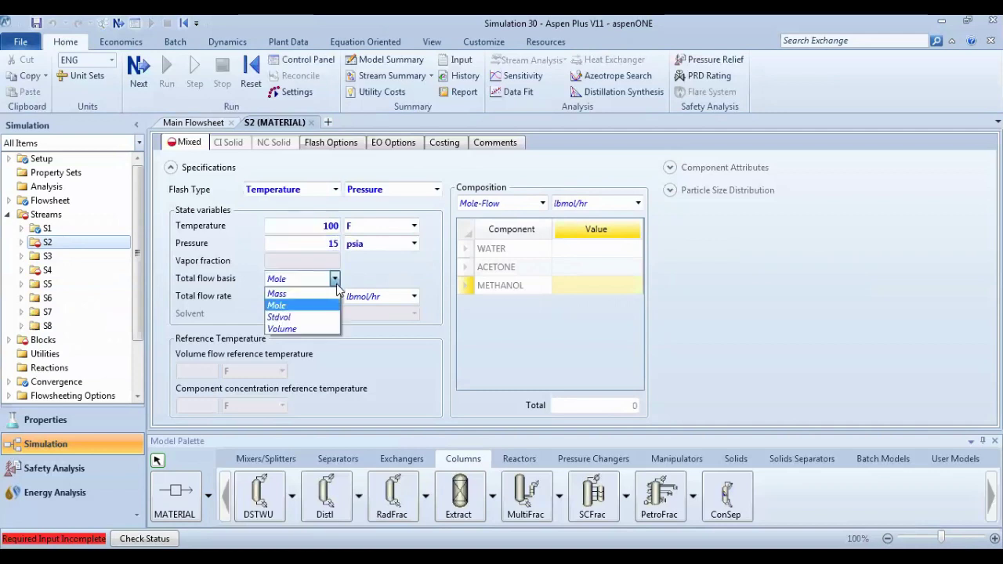
pyautogui.click(302, 316)
pyautogui.click(413, 296)
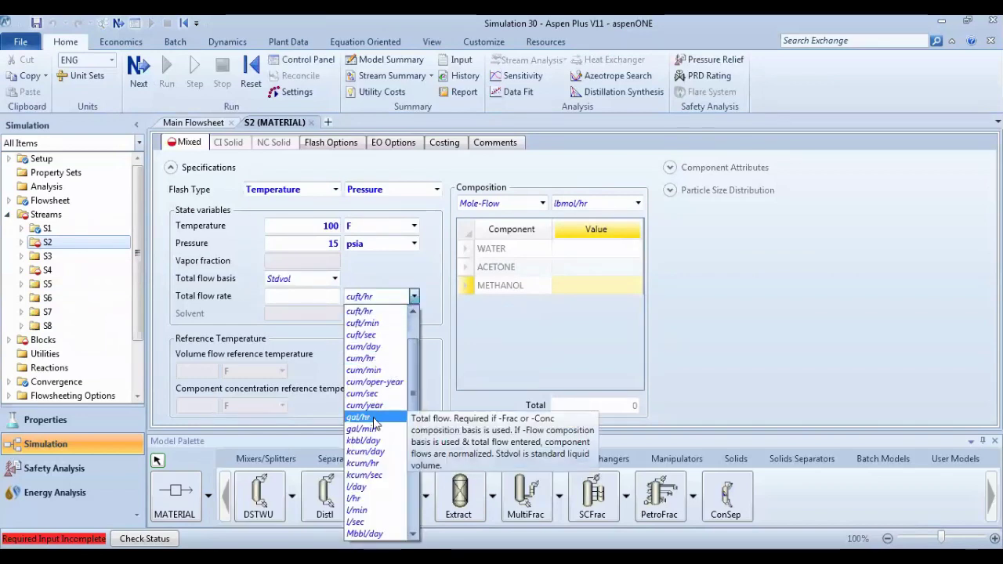
pyautogui.click(374, 420)
pyautogui.click(298, 298)
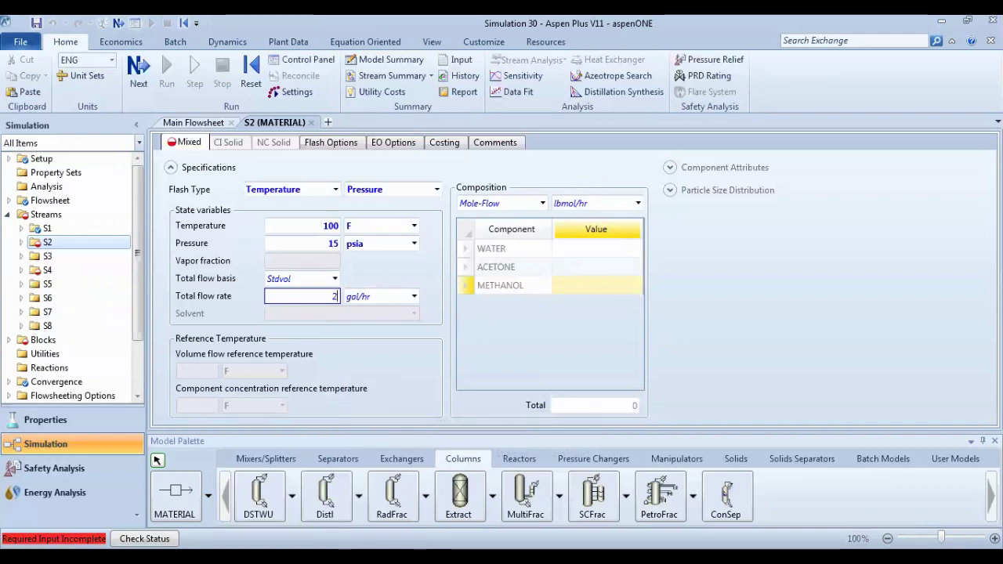
pyautogui.write('2')
pyautogui.press('BackSpace')
pyautogui.write('50')
pyautogui.press('Return')
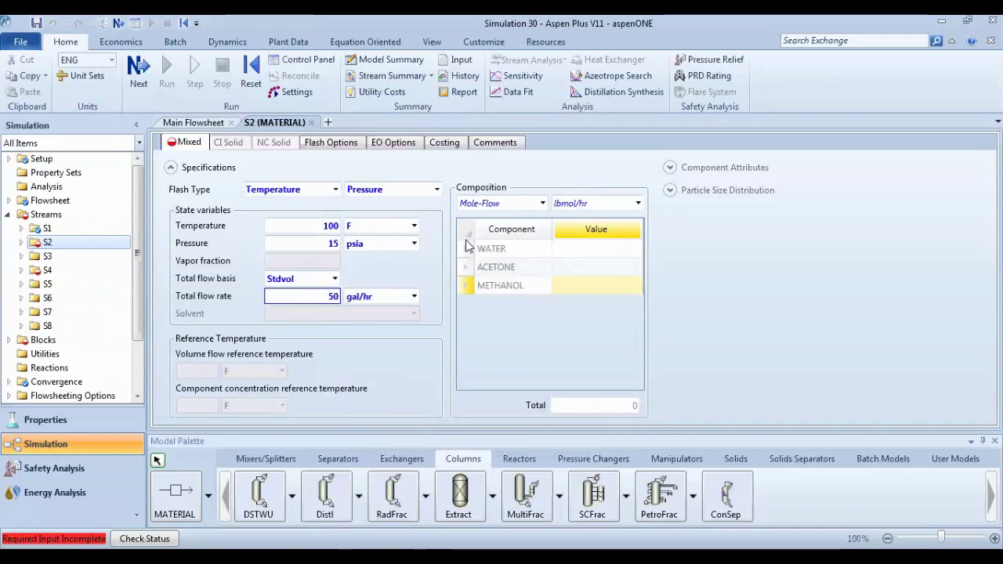
# Enter S2's standard-volume fractions: water 0.05, acetone 0.35, methanol 0.6.
pyautogui.click(542, 204)
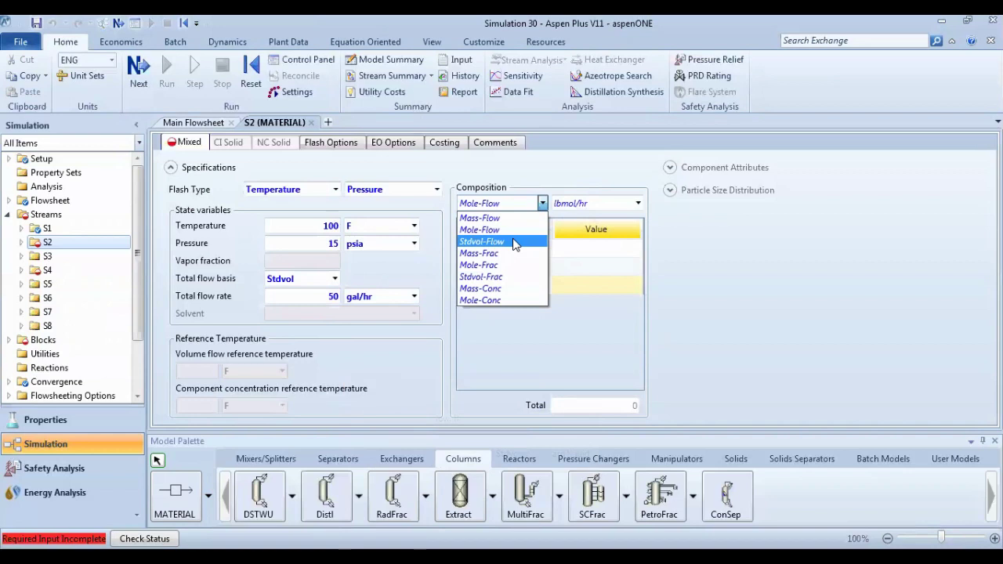
pyautogui.click(481, 276)
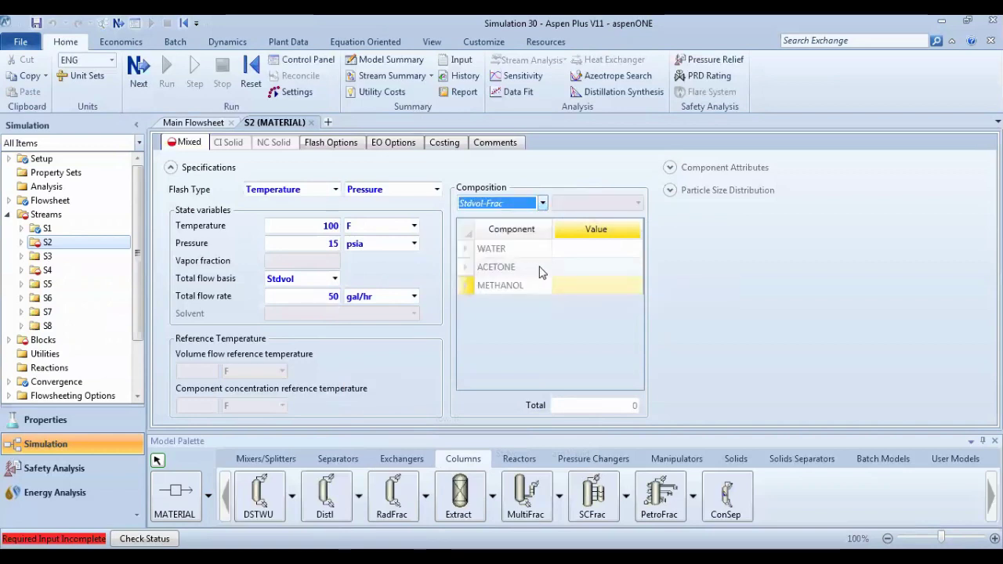
pyautogui.click(579, 252)
pyautogui.click(579, 251)
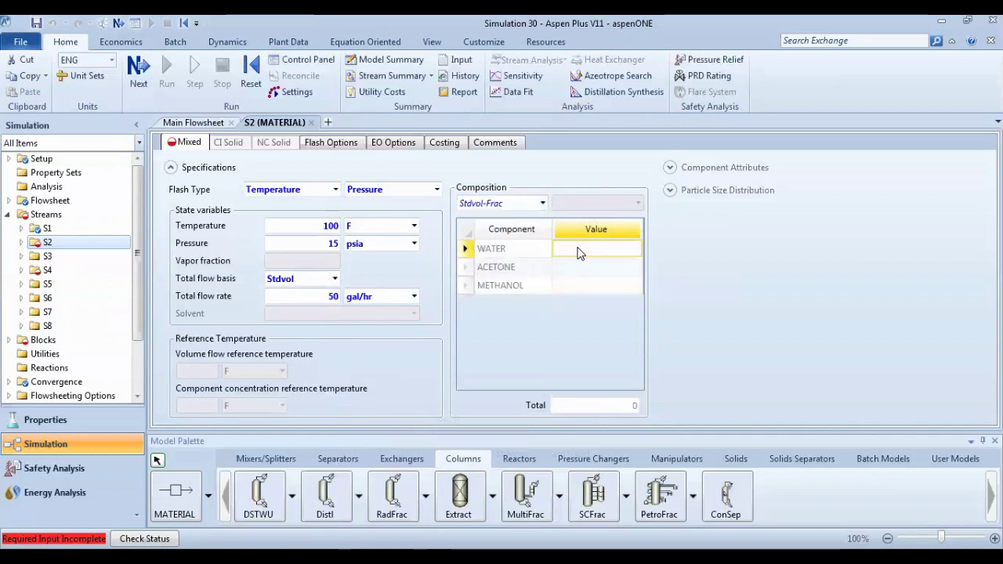
pyautogui.write('0.05')
pyautogui.press('Return')
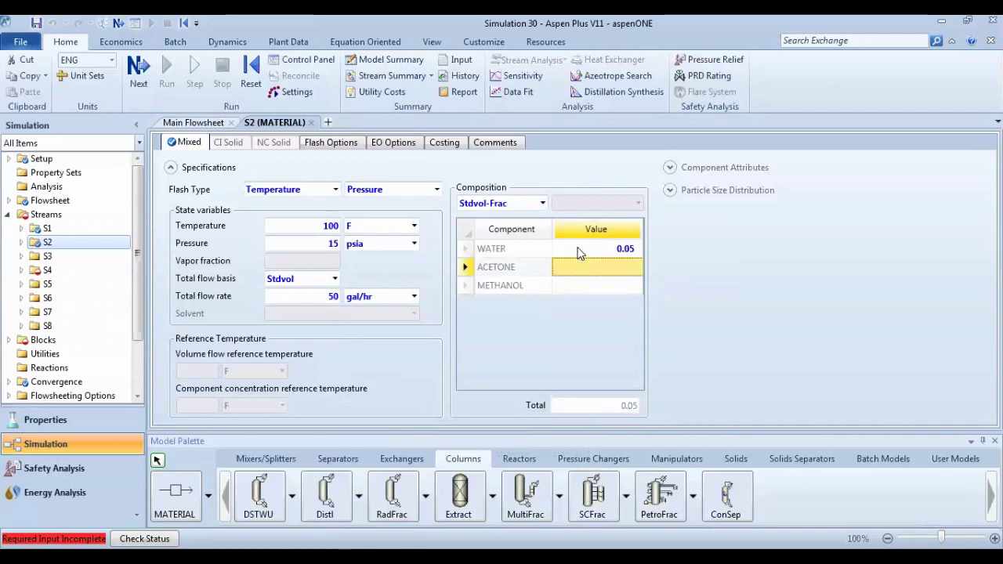
pyautogui.write('0.35')
pyautogui.press('Return')
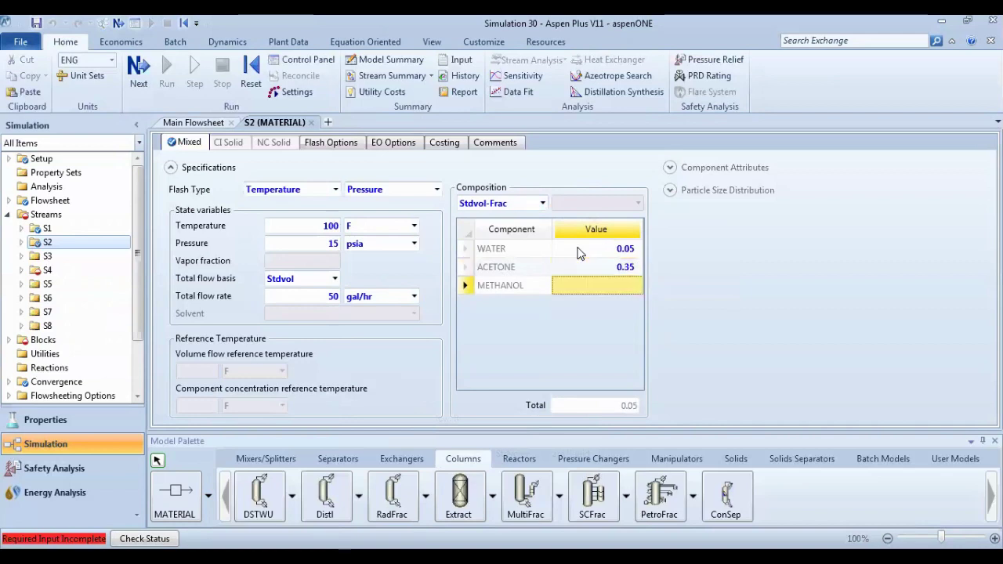
pyautogui.write('0')
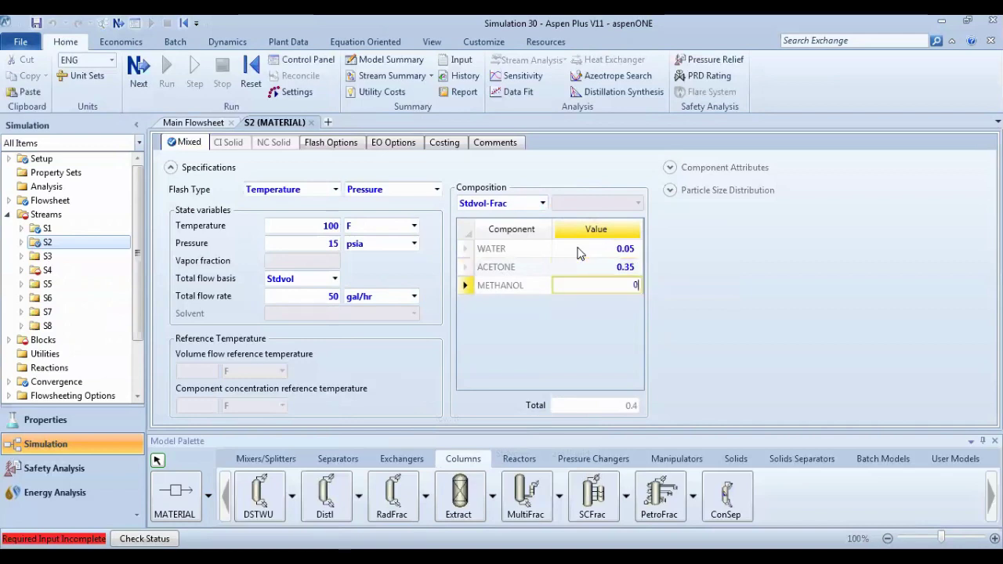
pyautogui.write('.6')
pyautogui.press('Return')
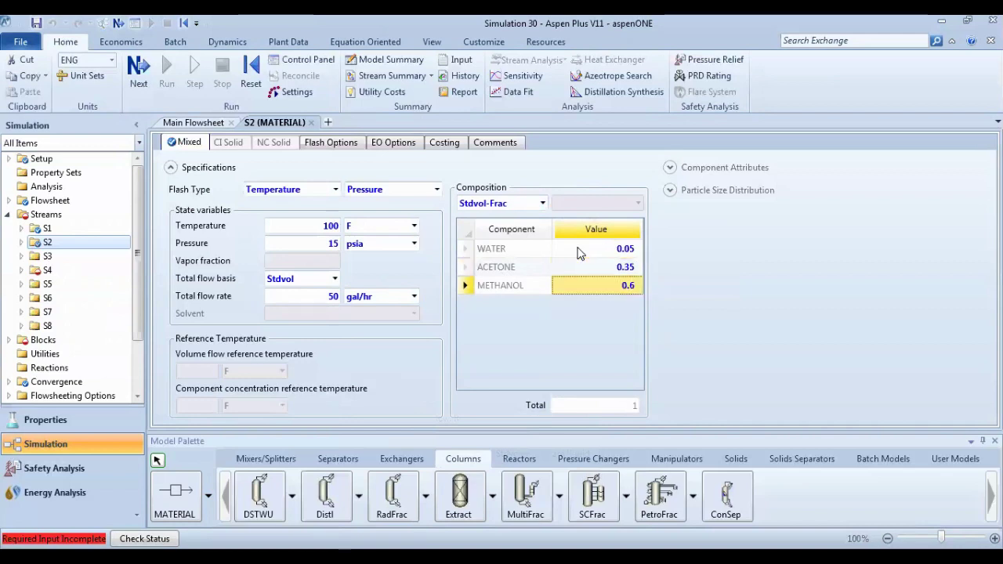
pyautogui.doubleClick(45, 269)
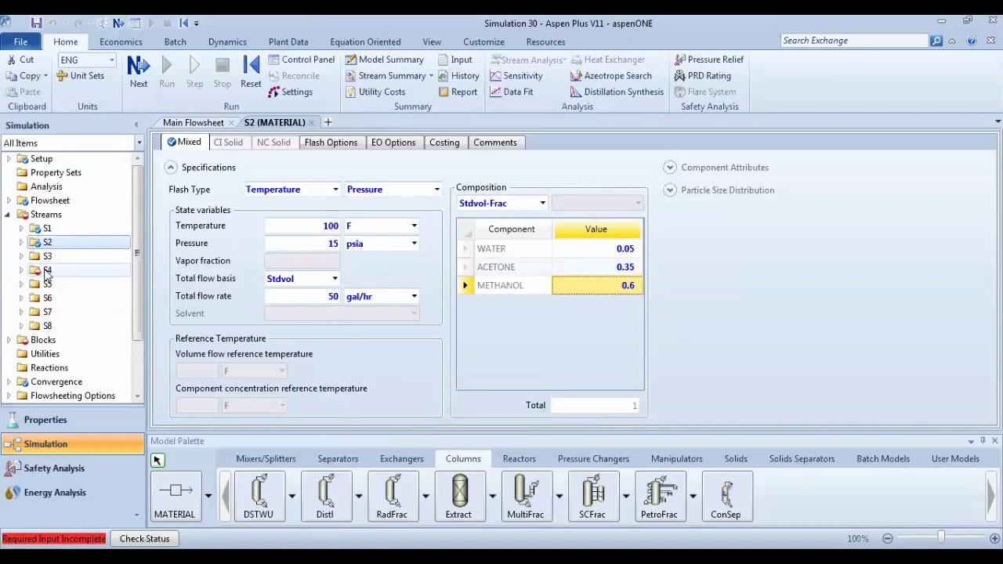
# Make S4 pure water with a standard-volume fraction of 1.
pyautogui.click(541, 203)
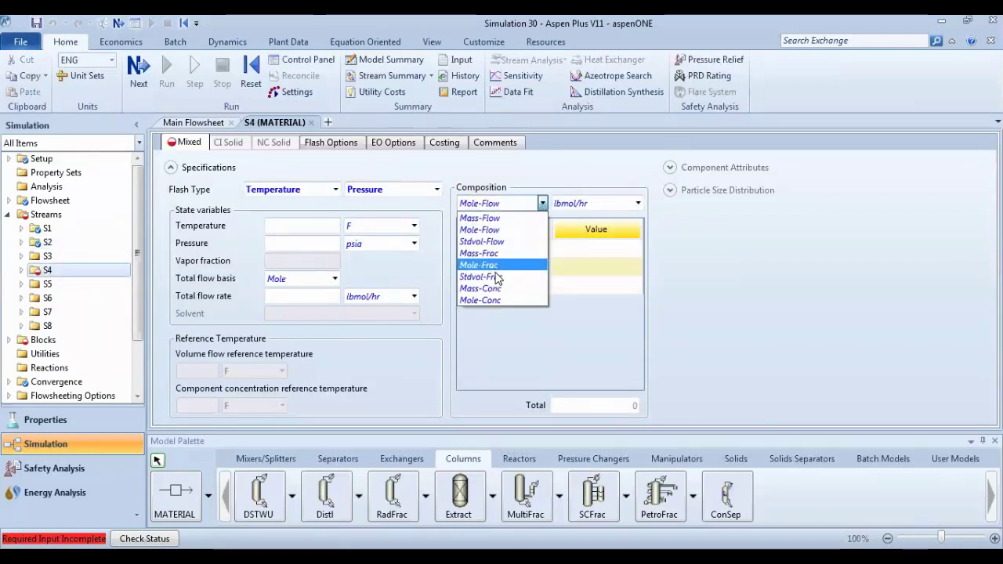
pyautogui.click(558, 257)
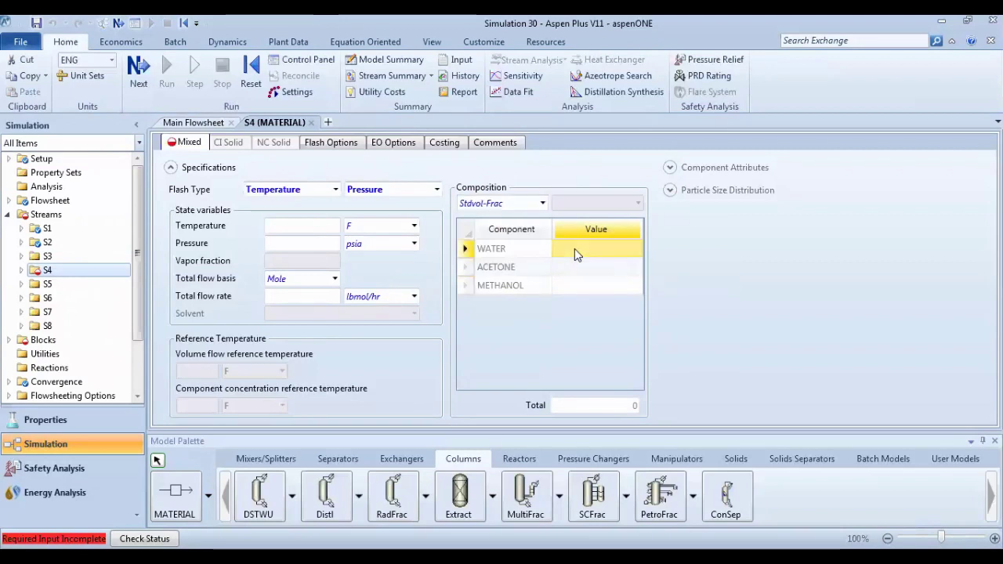
pyautogui.click(575, 248)
pyautogui.write('1')
pyautogui.press('Return')
# Give S4 a total standard-volume flow of 100 gal/hr.
pyautogui.click(414, 296)
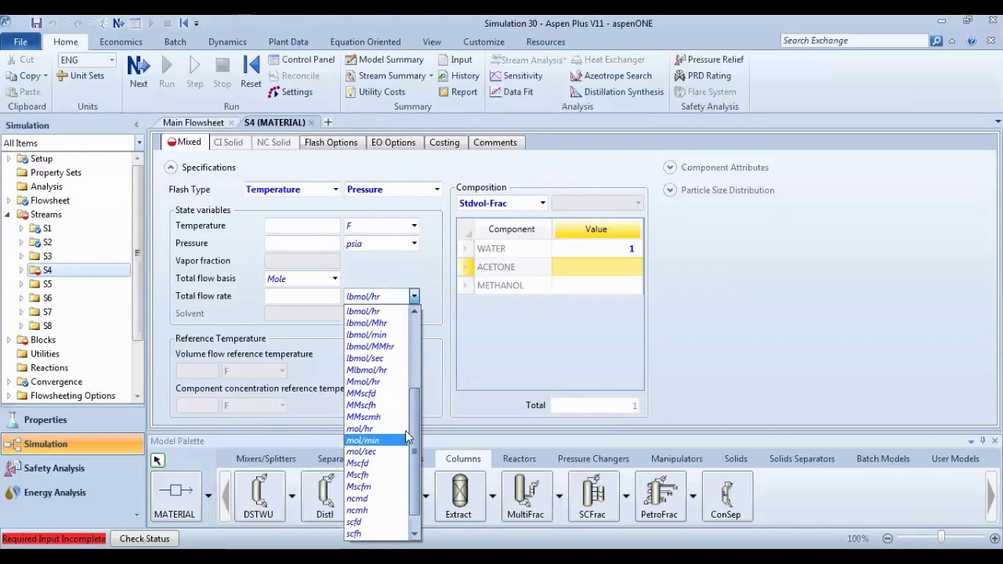
pyautogui.moveTo(416, 422); pyautogui.dragTo(419, 464)
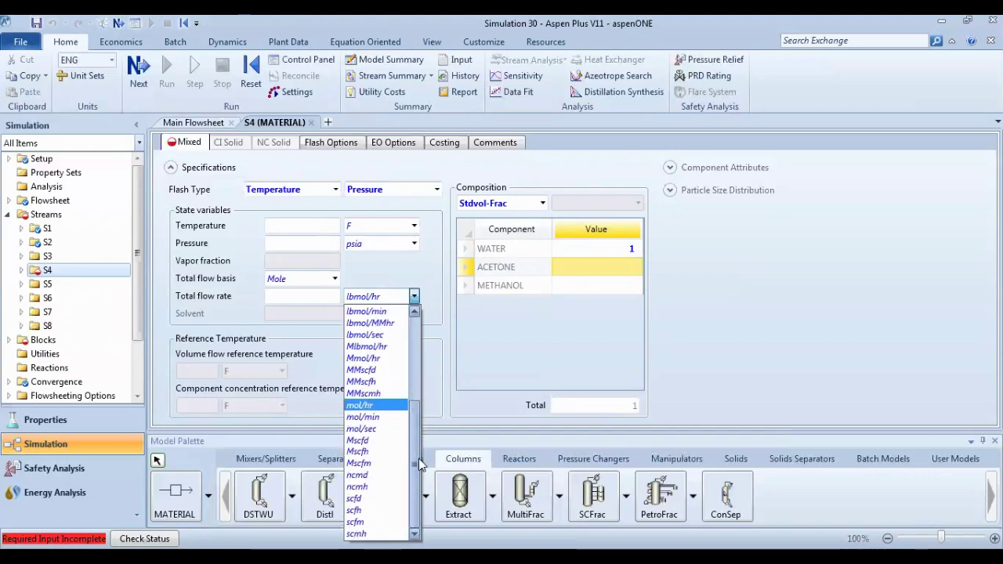
pyautogui.click(335, 281)
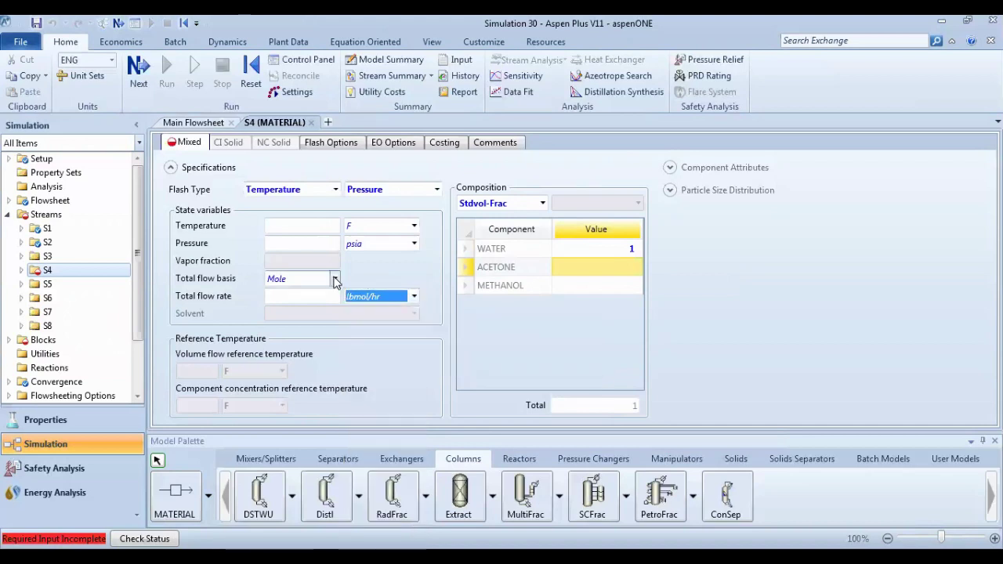
pyautogui.click(335, 281)
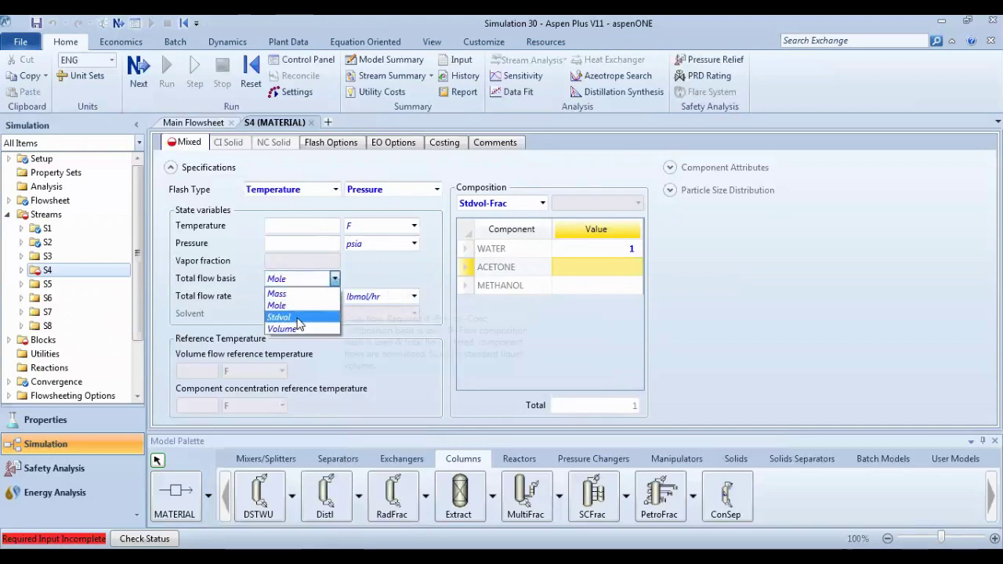
pyautogui.click(296, 317)
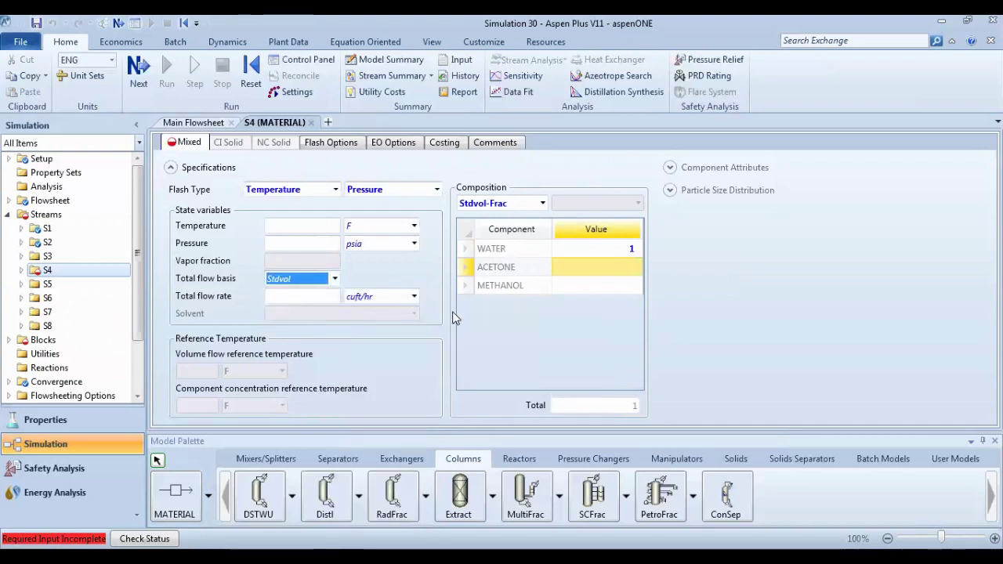
pyautogui.click(415, 298)
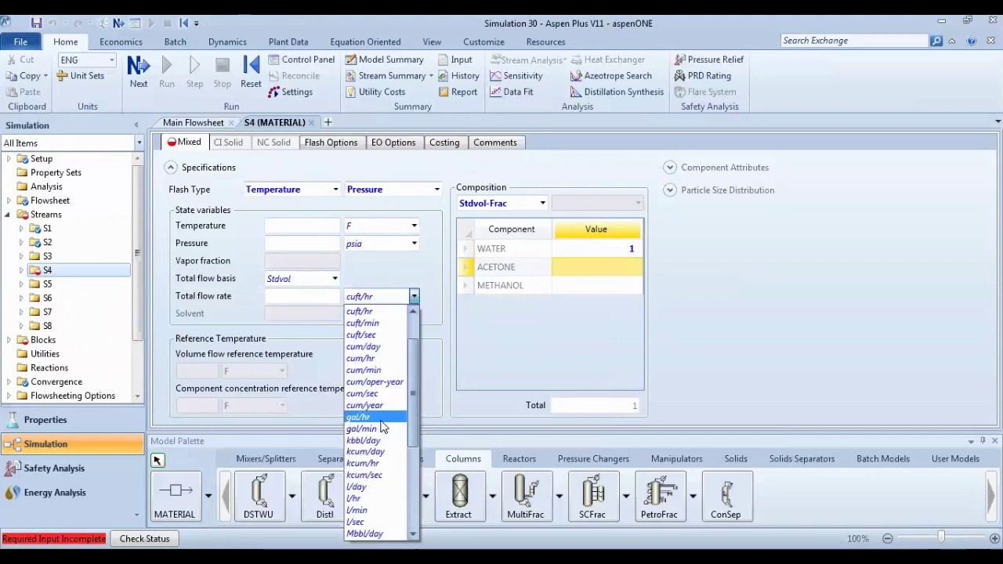
pyautogui.click(380, 419)
pyautogui.click(274, 296)
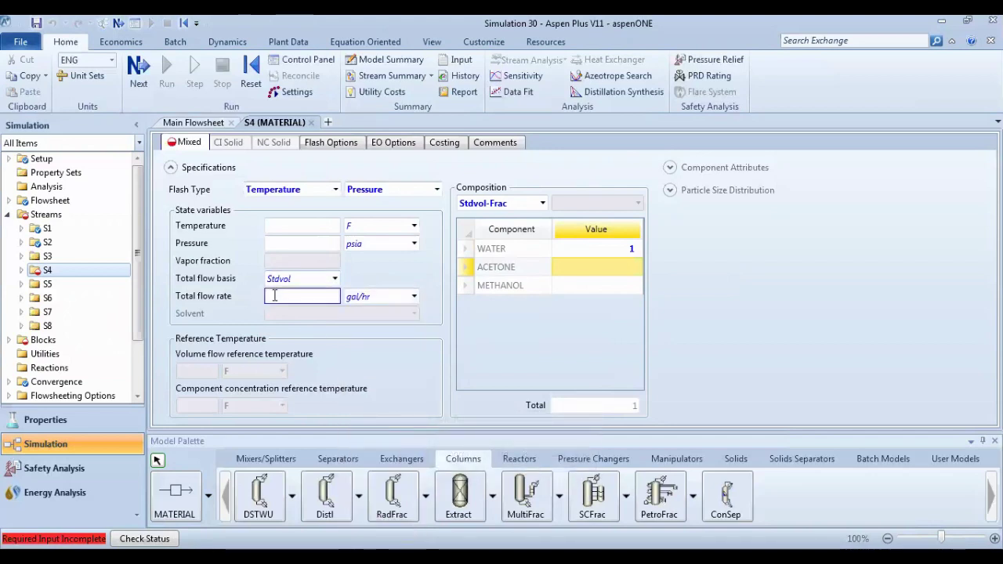
pyautogui.write('100')
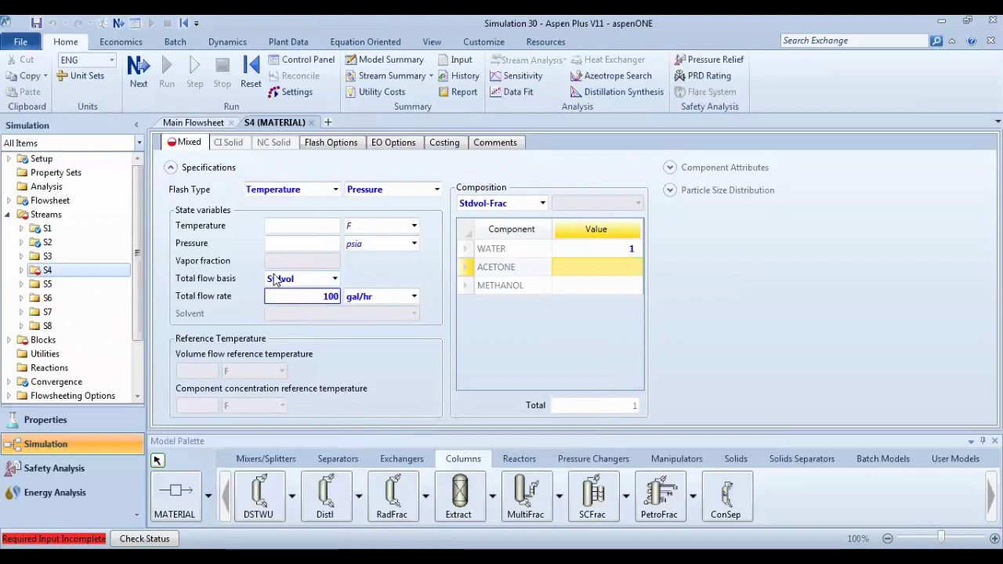
# Set S4's pressure to 15 psia and temperature to 100 F.
pyautogui.click(284, 243)
pyautogui.write('1')
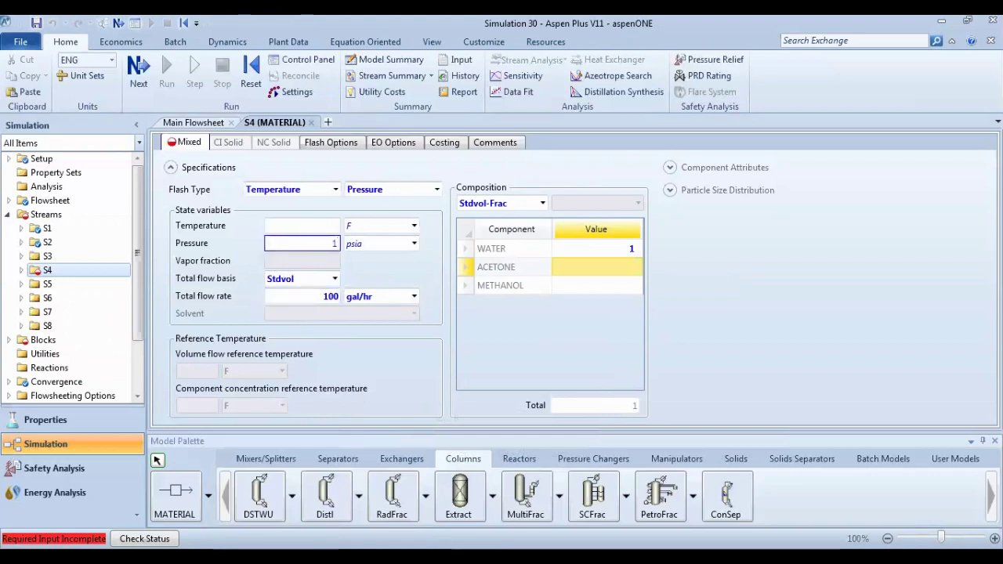
pyautogui.write('5')
pyautogui.click(291, 225)
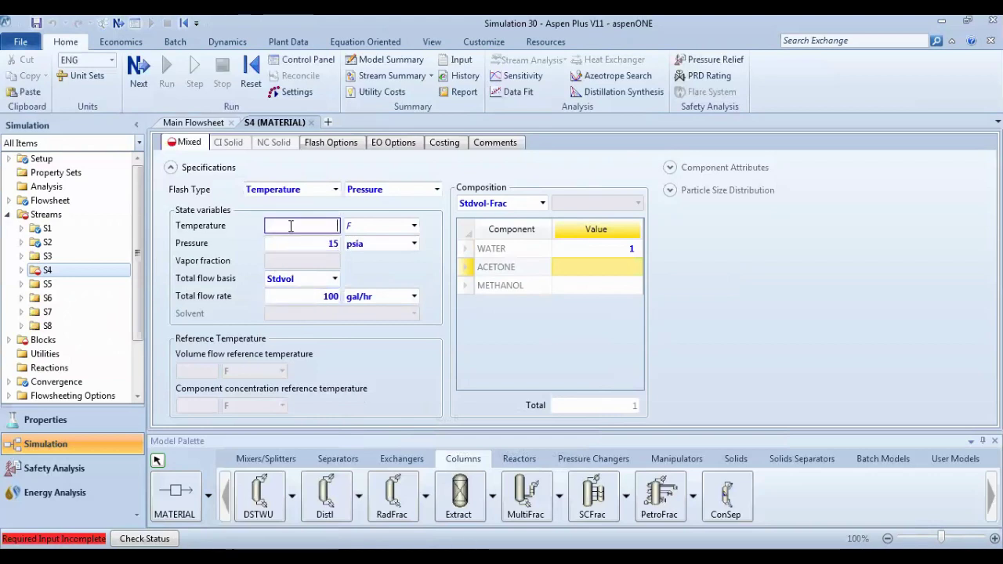
pyautogui.write('100')
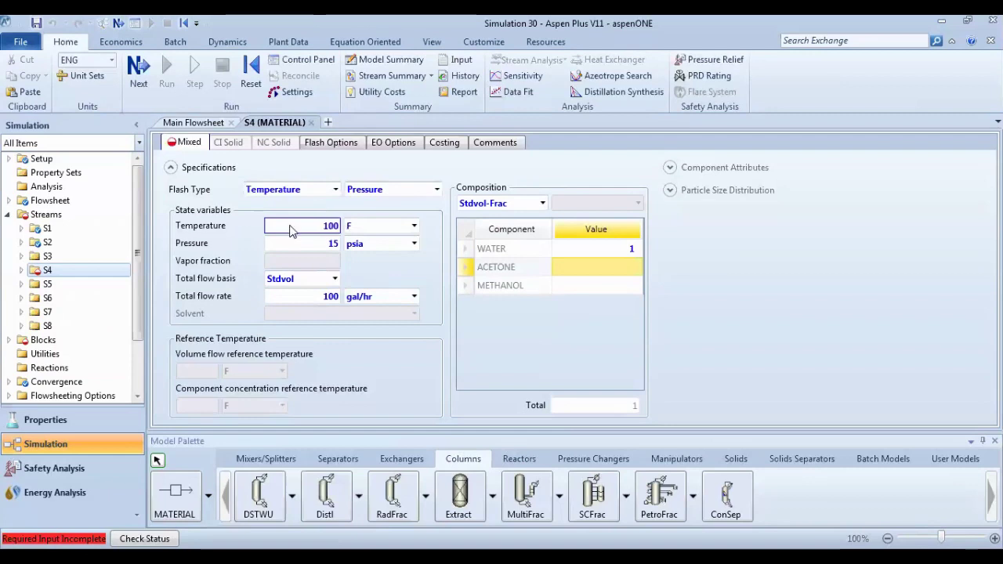
pyautogui.press('Return')
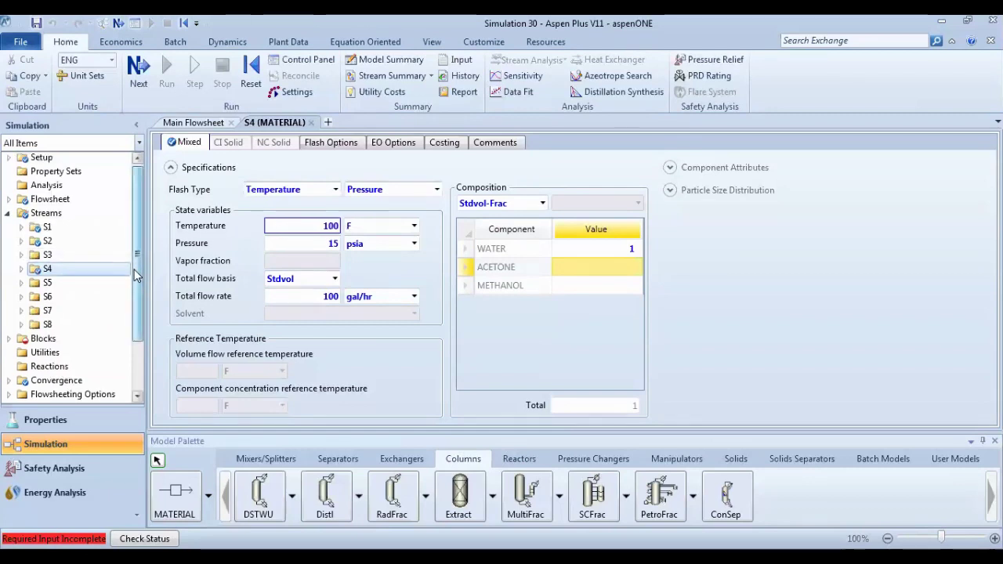
pyautogui.scroll(-2, 32, 290)
# Give column B3 40 stages and a total condenser.
pyautogui.click(8, 282)
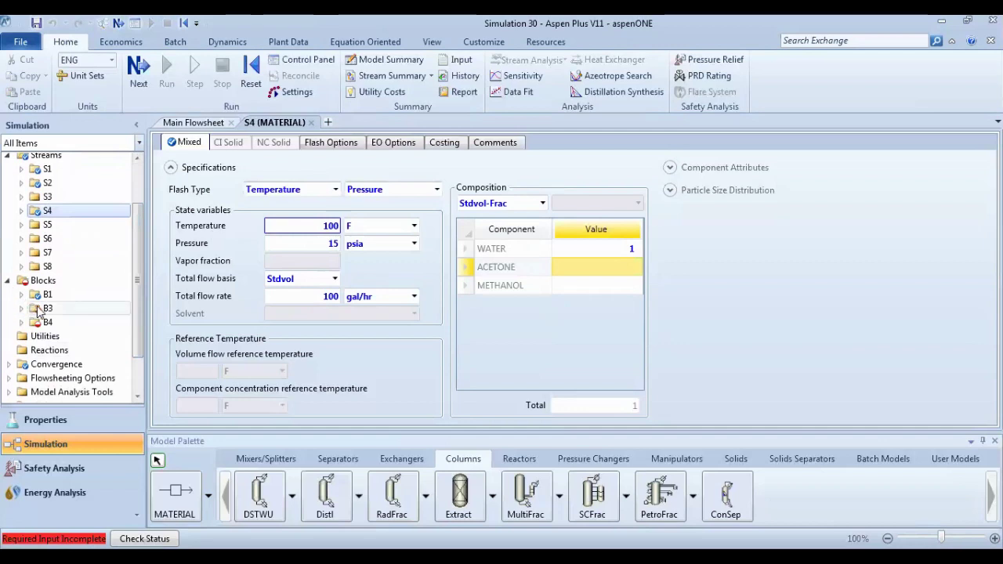
pyautogui.doubleClick(40, 309)
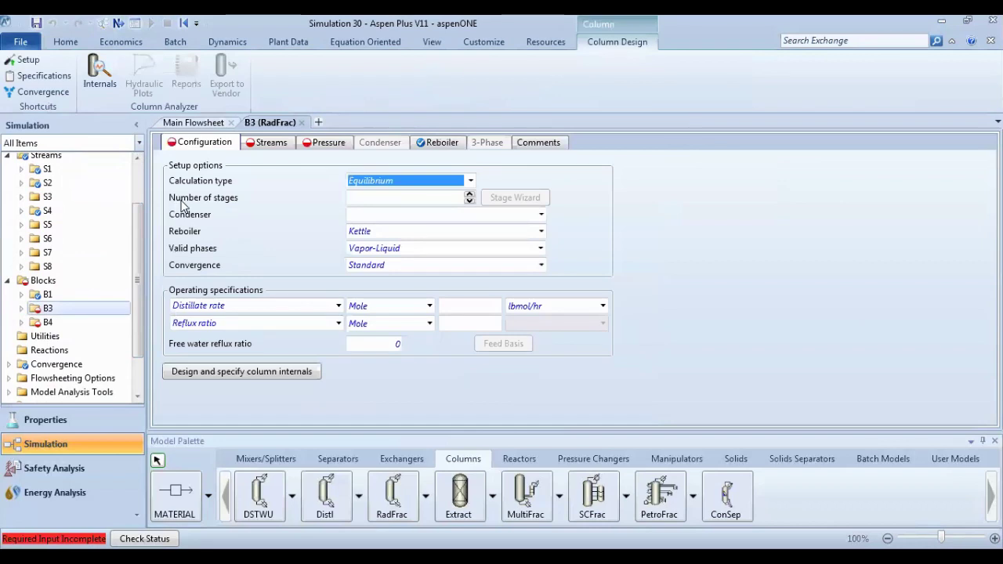
pyautogui.click(412, 198)
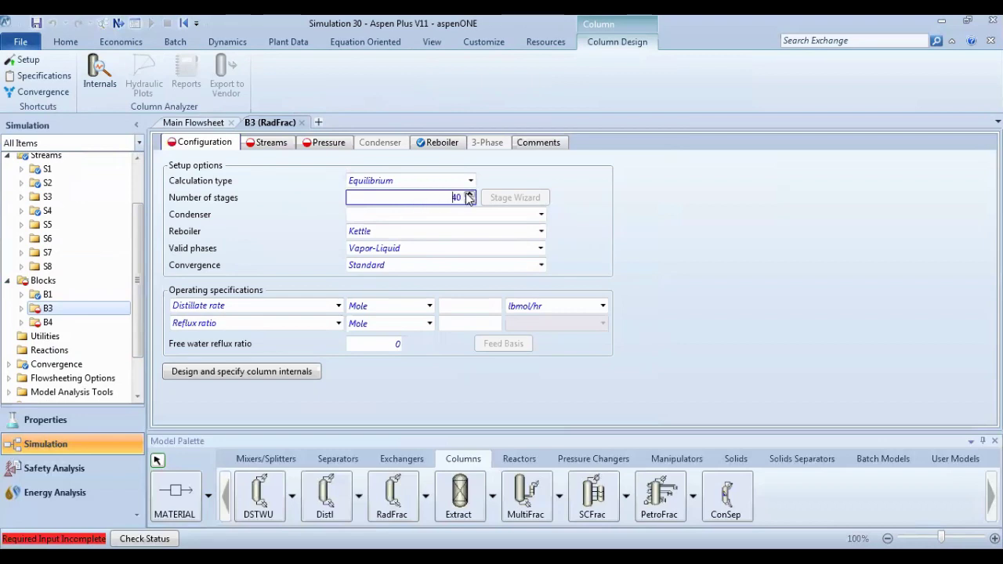
pyautogui.click(541, 214)
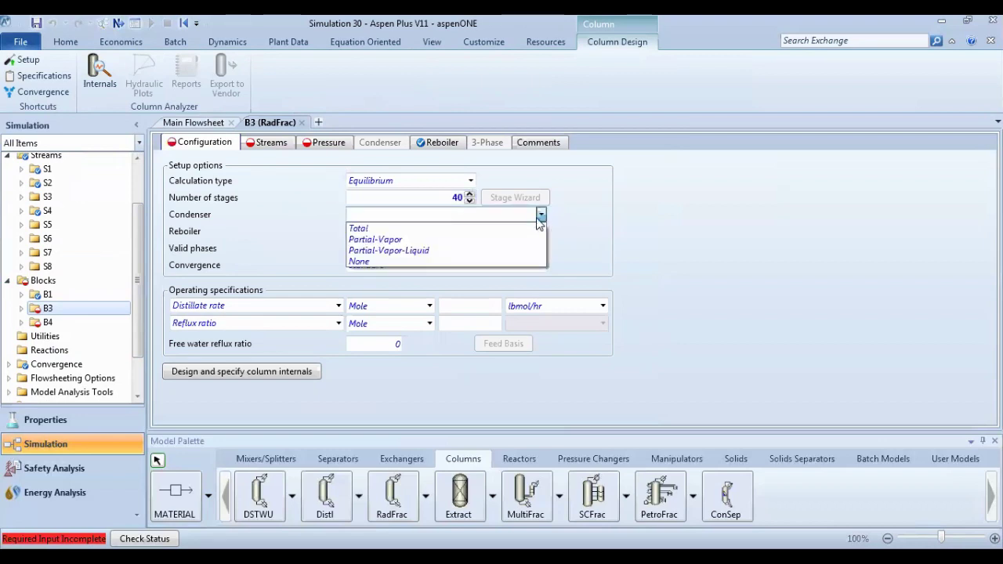
pyautogui.click(469, 224)
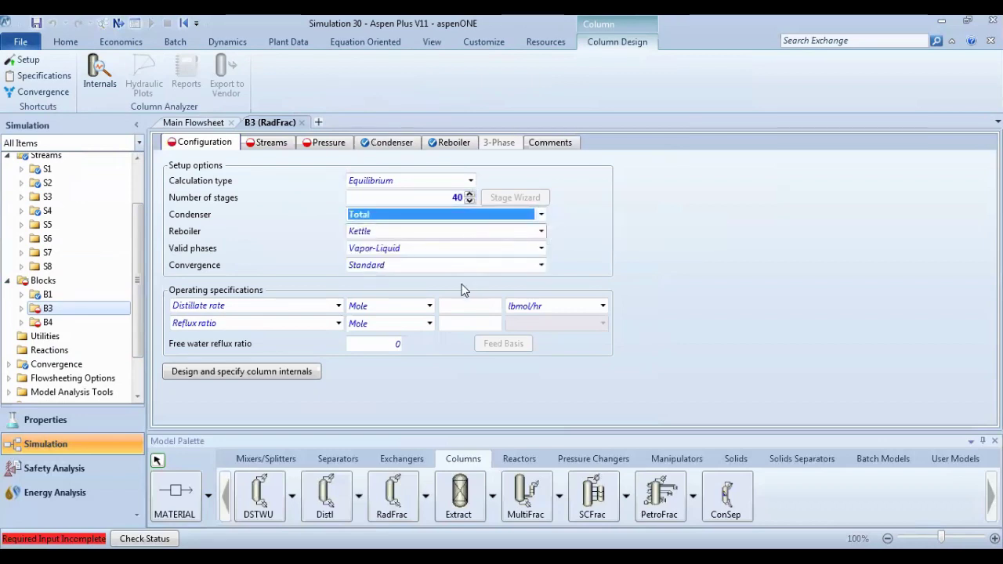
# Set B3's specs to a distillate-to-feed ratio of 1 and a mass reflux ratio of 2.
pyautogui.click(338, 306)
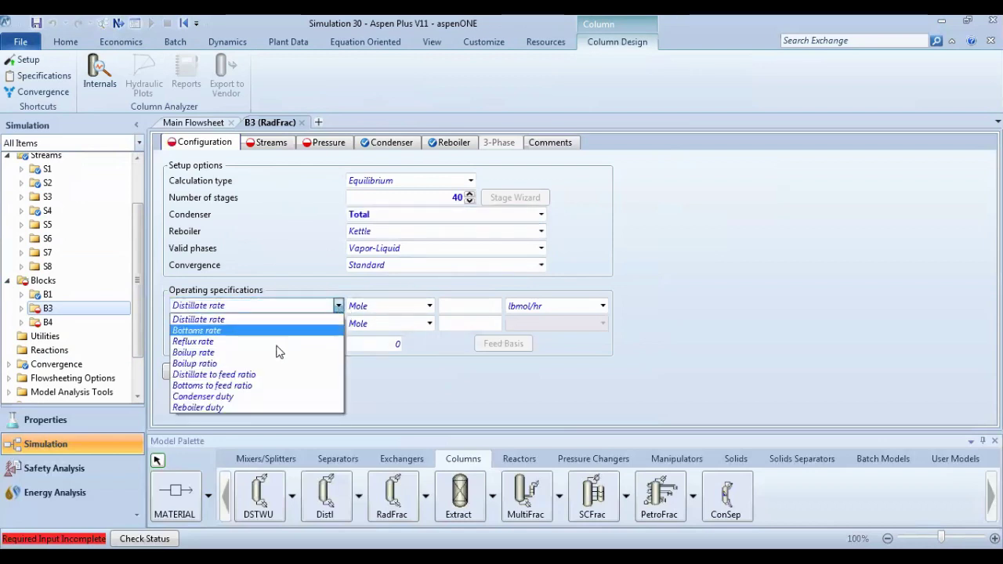
pyautogui.click(239, 375)
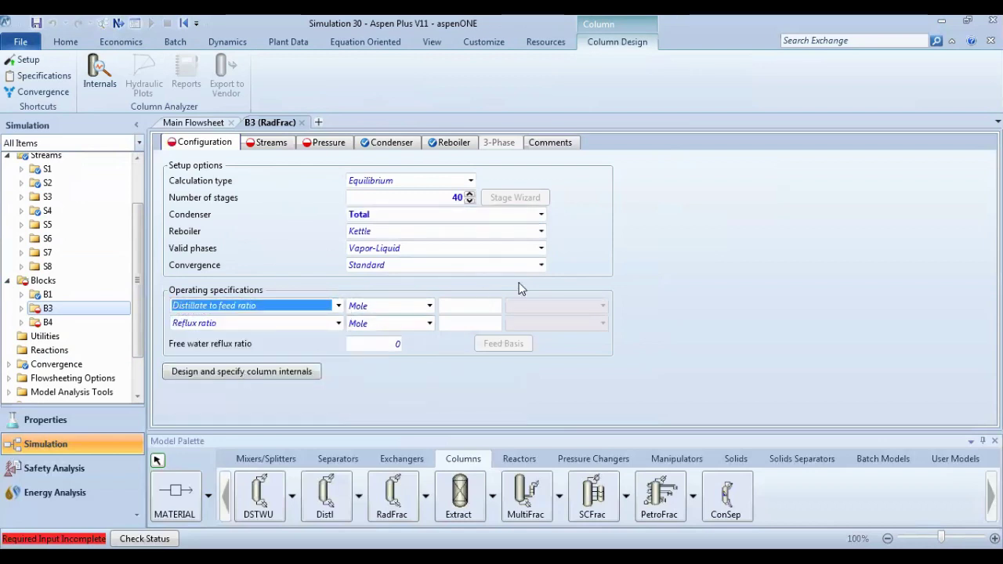
pyautogui.click(457, 306)
pyautogui.write('1')
pyautogui.press('Return')
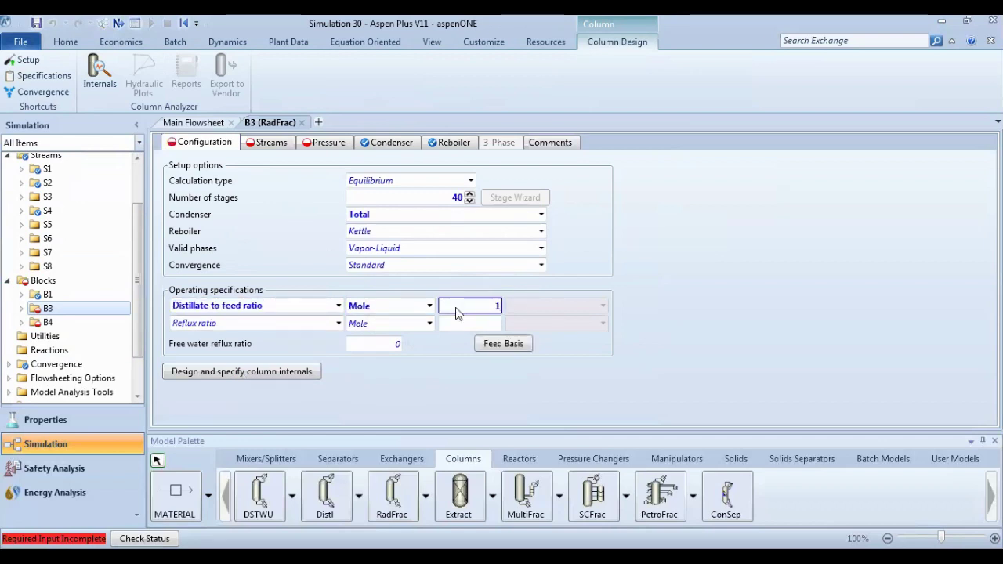
pyautogui.click(339, 324)
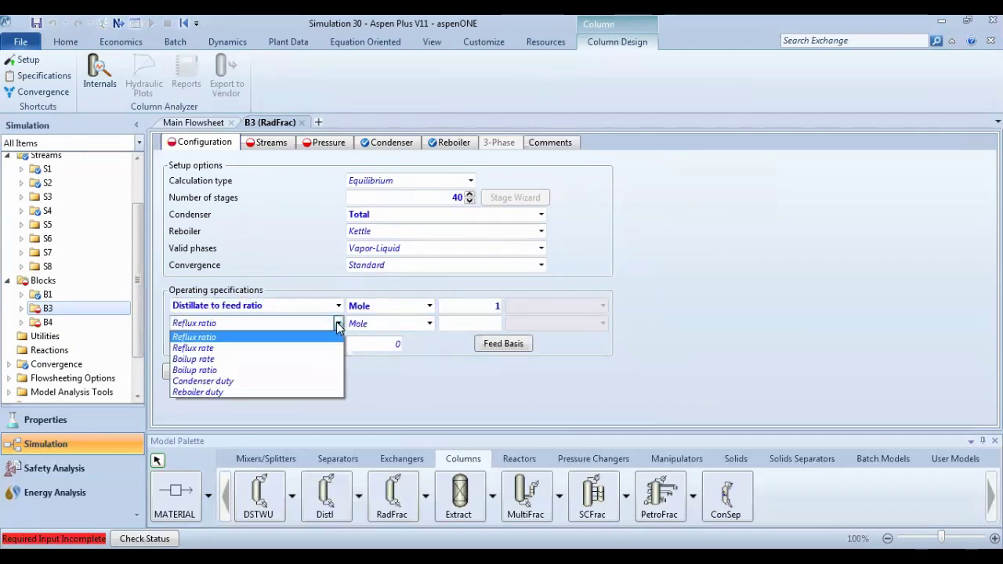
pyautogui.click(314, 338)
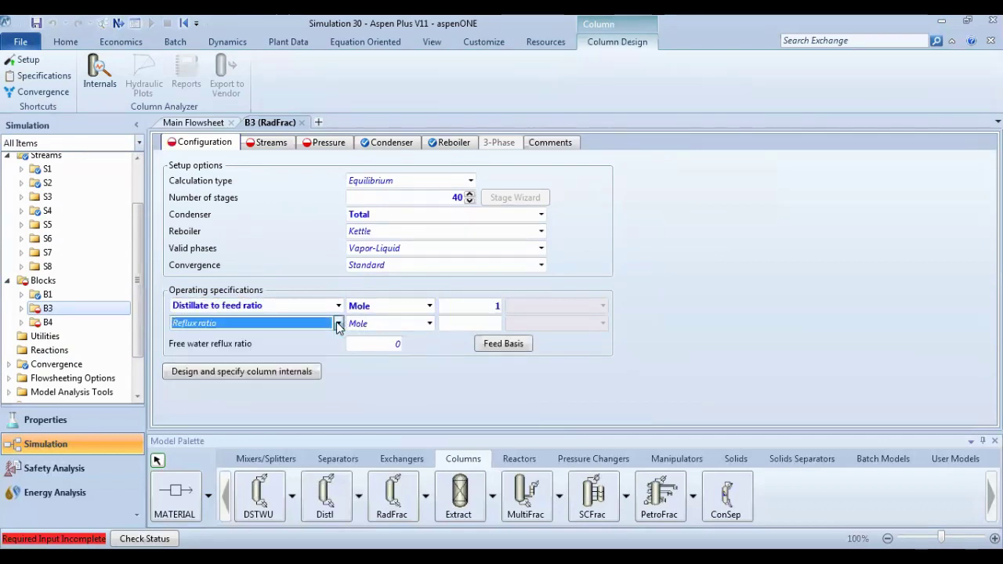
pyautogui.click(430, 323)
pyautogui.click(396, 340)
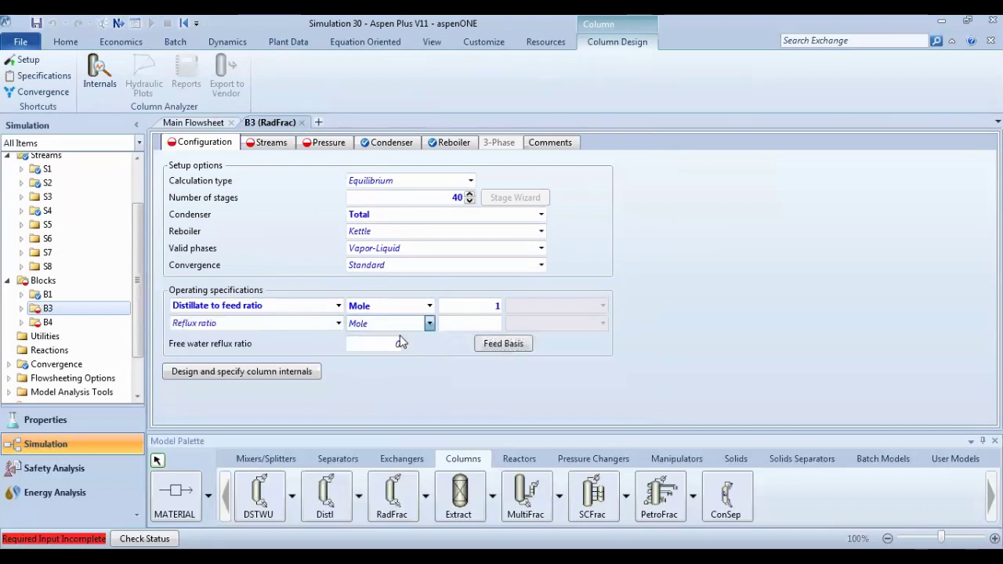
pyautogui.click(462, 323)
pyautogui.press('Return')
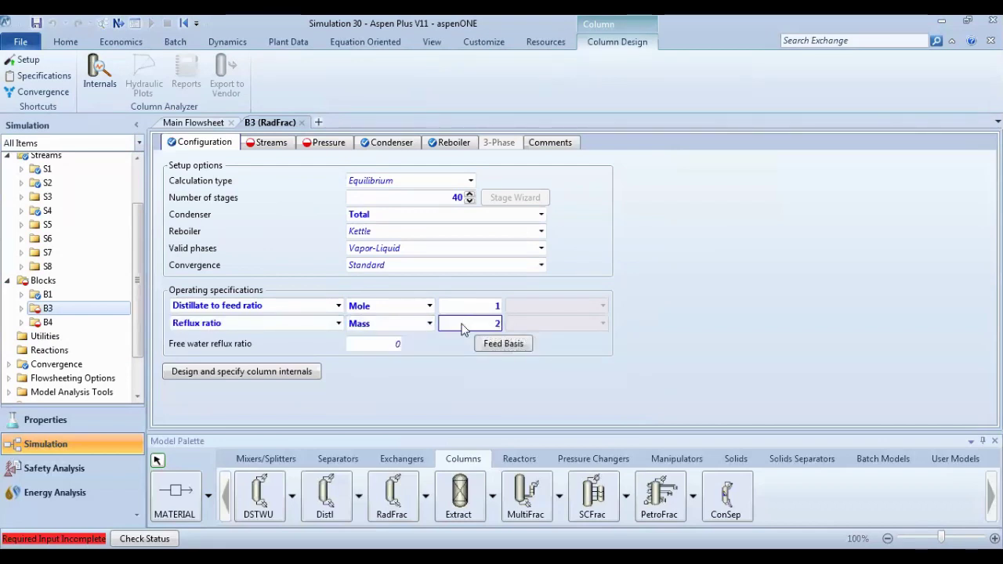
# Use ACETONE as the feed basis component for B3's distillate-to-feed ratio.
pyautogui.click(493, 345)
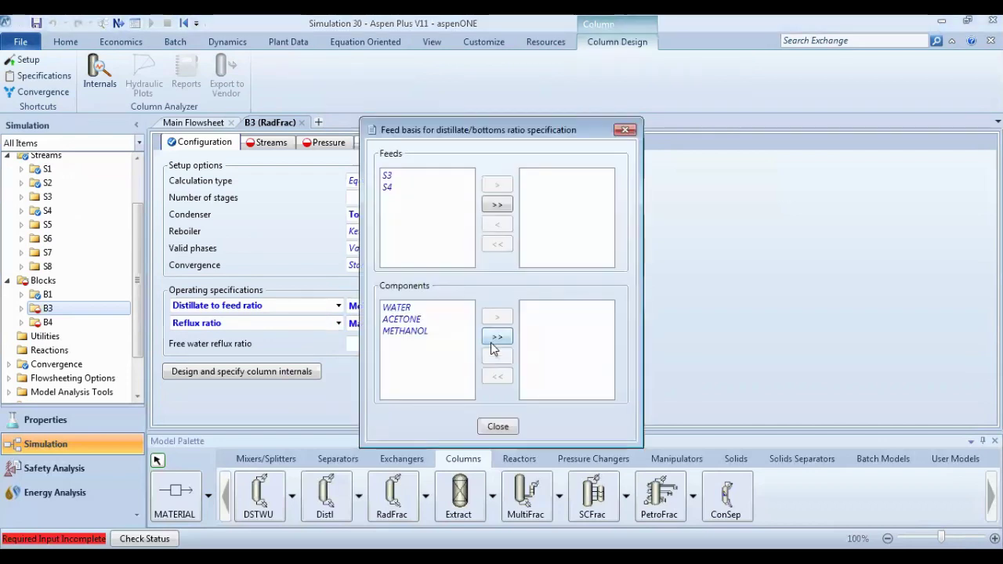
pyautogui.click(420, 320)
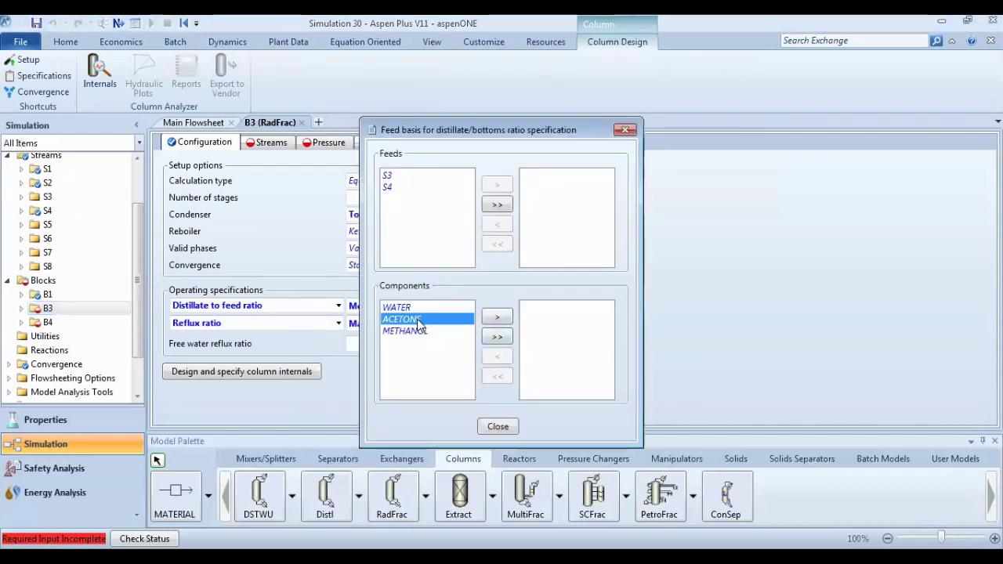
pyautogui.click(496, 317)
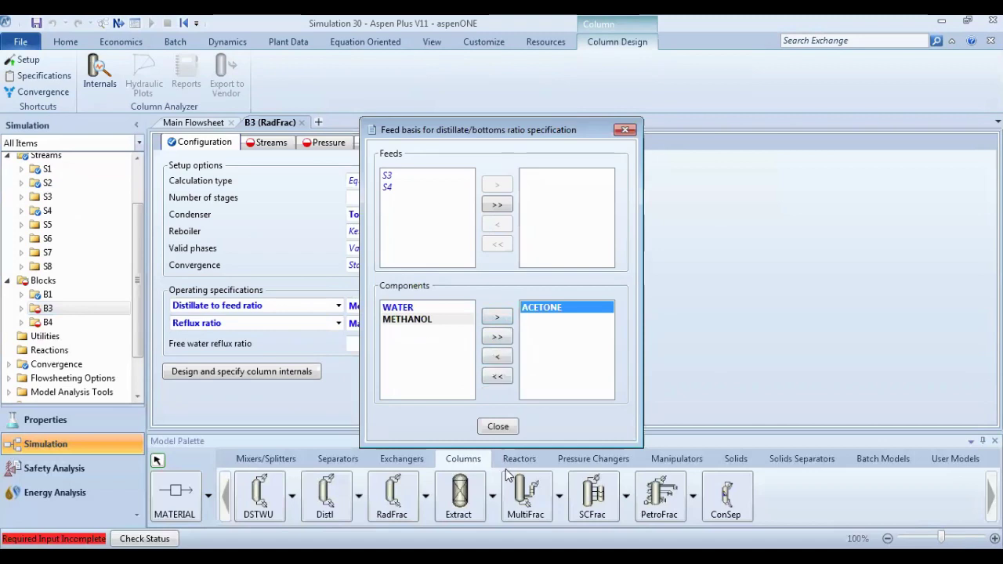
pyautogui.click(500, 426)
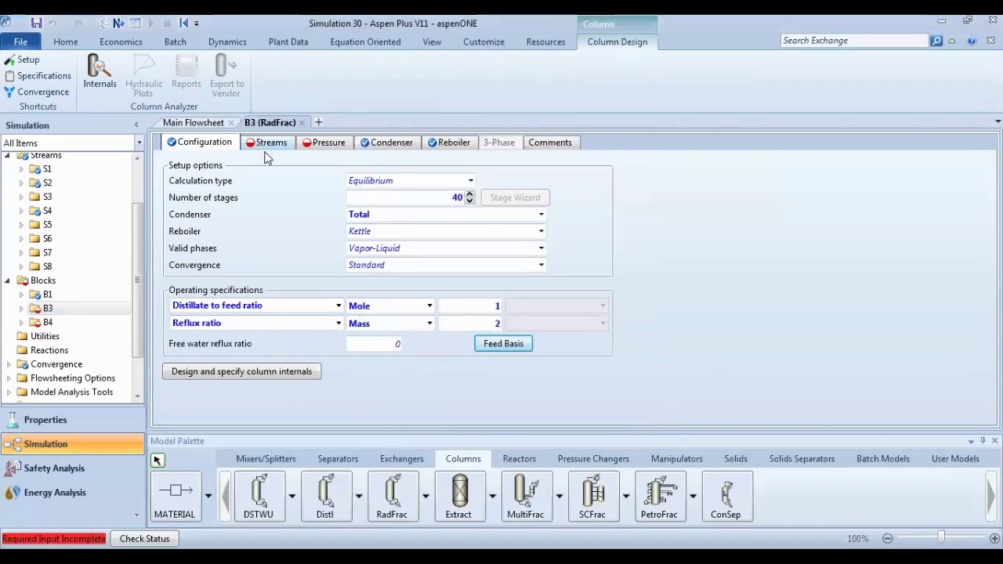
# Feed S3 into B3 above stage 24 and S4 above stage 17.
pyautogui.click(267, 145)
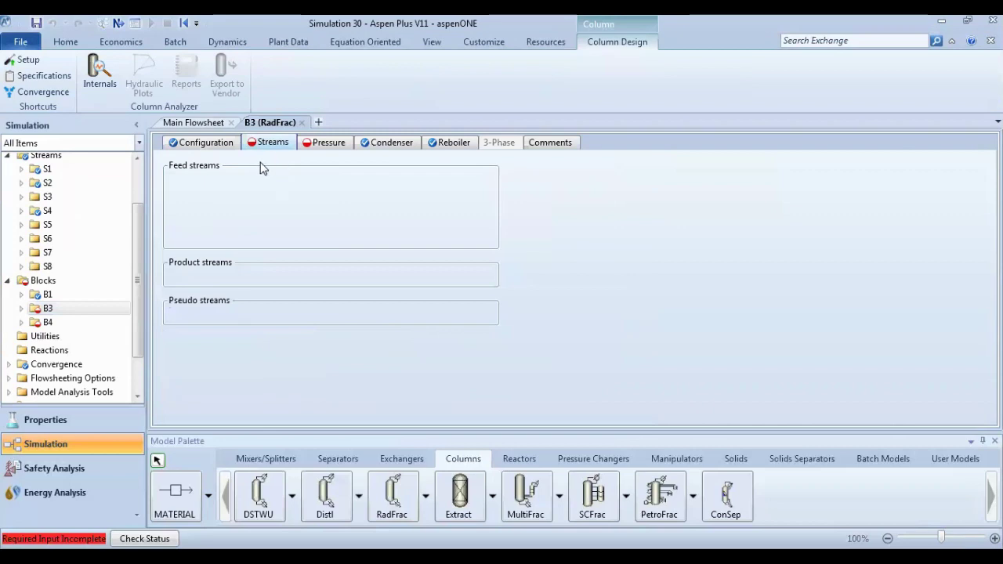
pyautogui.click(288, 196)
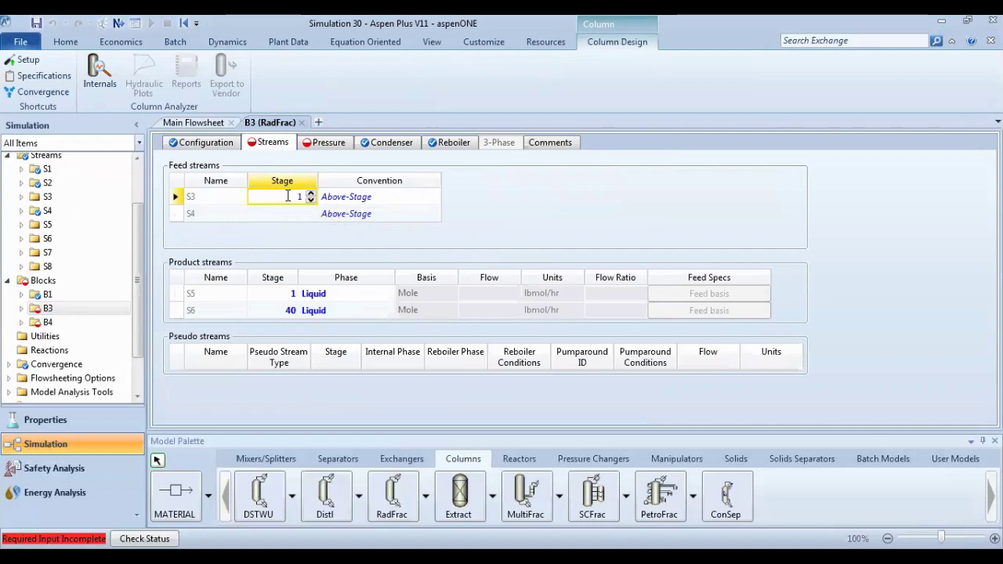
pyautogui.write('17')
pyautogui.press('Return')
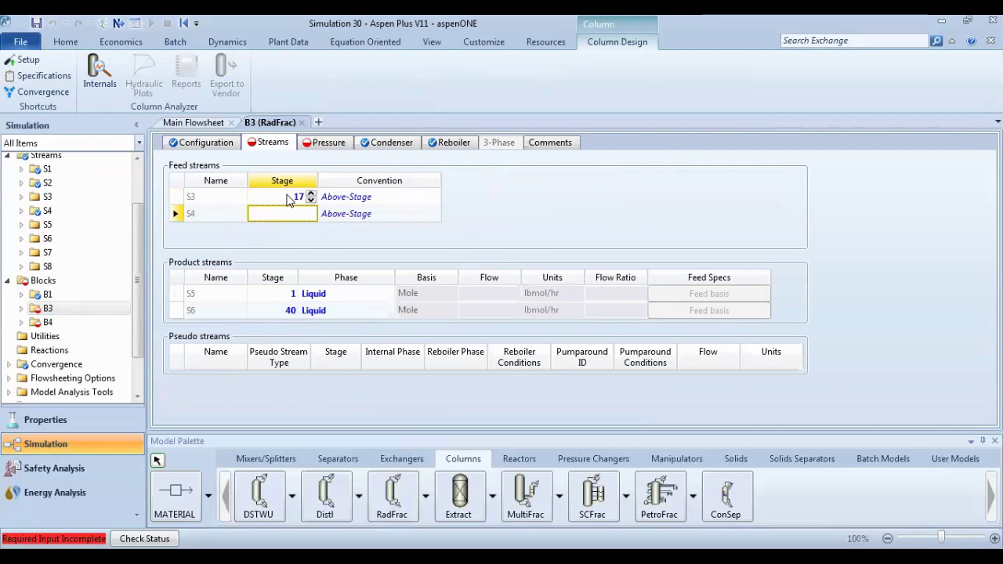
pyautogui.click(288, 201)
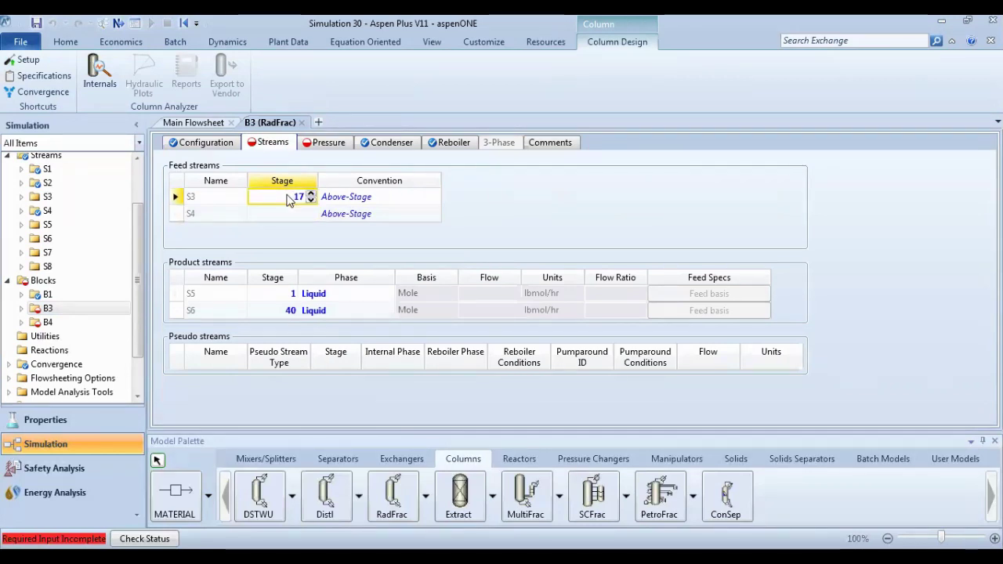
pyautogui.write('25')
pyautogui.press('Return')
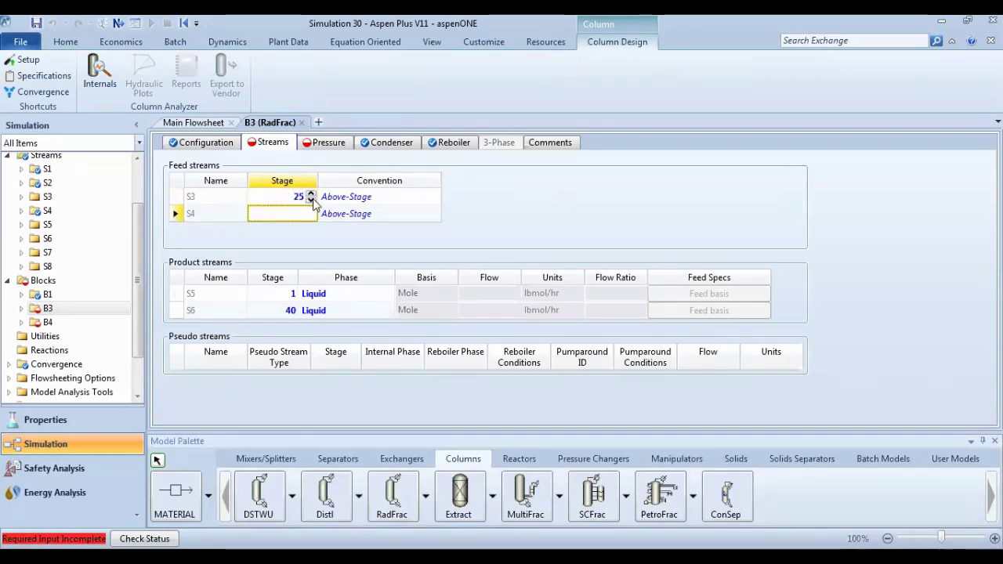
pyautogui.click(311, 201)
pyautogui.click(311, 202)
pyautogui.click(291, 216)
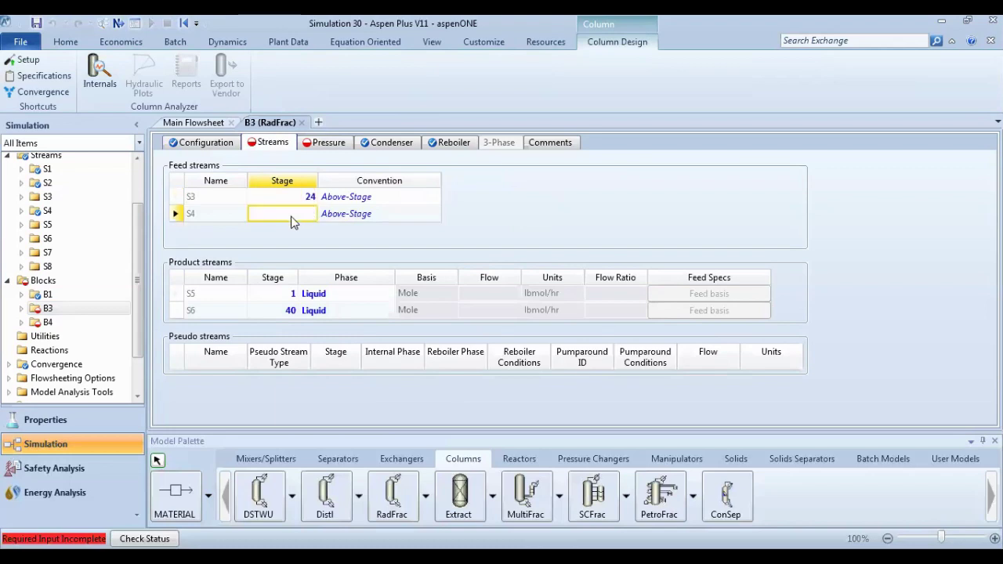
pyautogui.write('17')
pyautogui.press('Return')
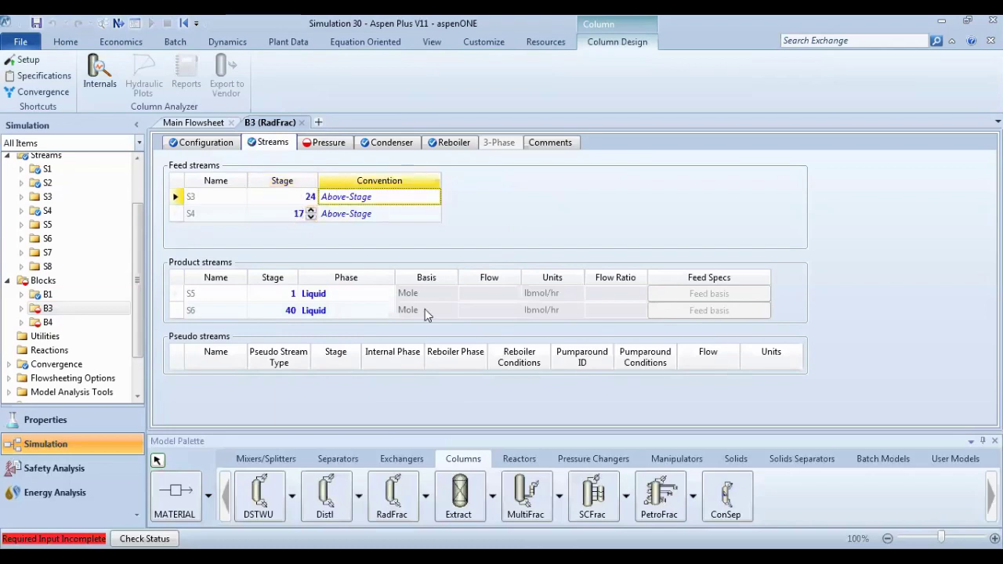
# Specify B3's pressure as a profile with stage 1 at 15 psia.
pyautogui.click(326, 150)
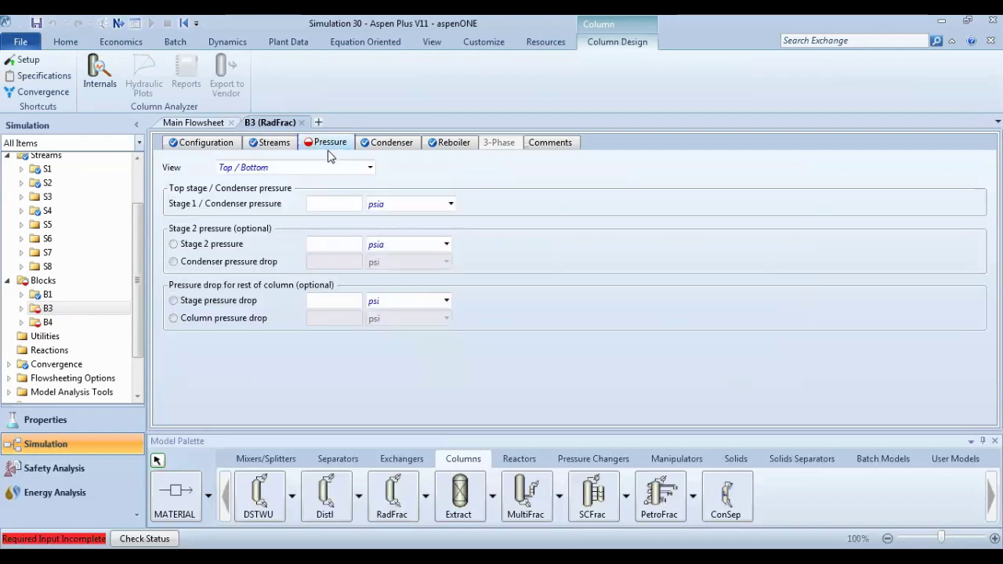
pyautogui.click(368, 170)
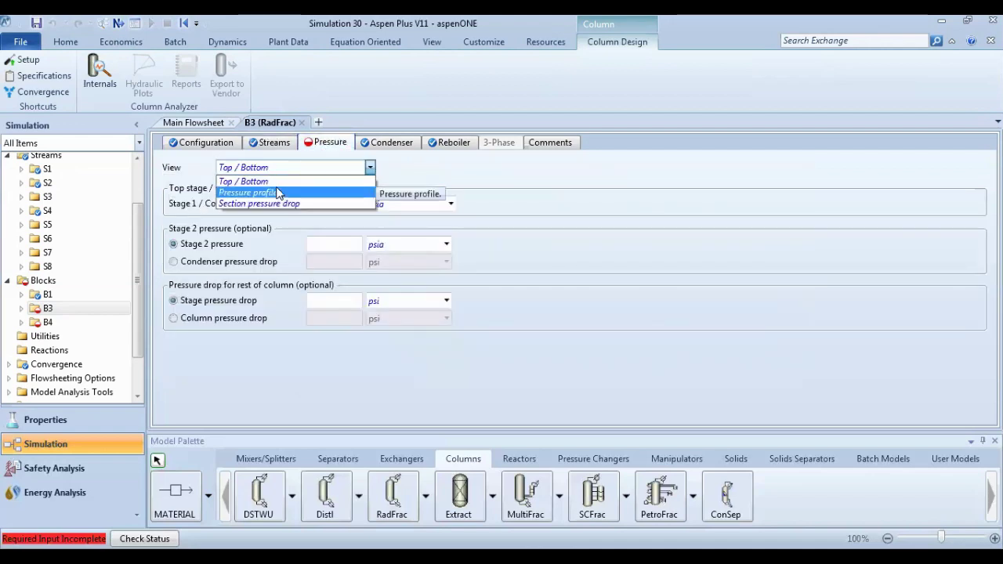
pyautogui.click(279, 193)
pyautogui.click(210, 237)
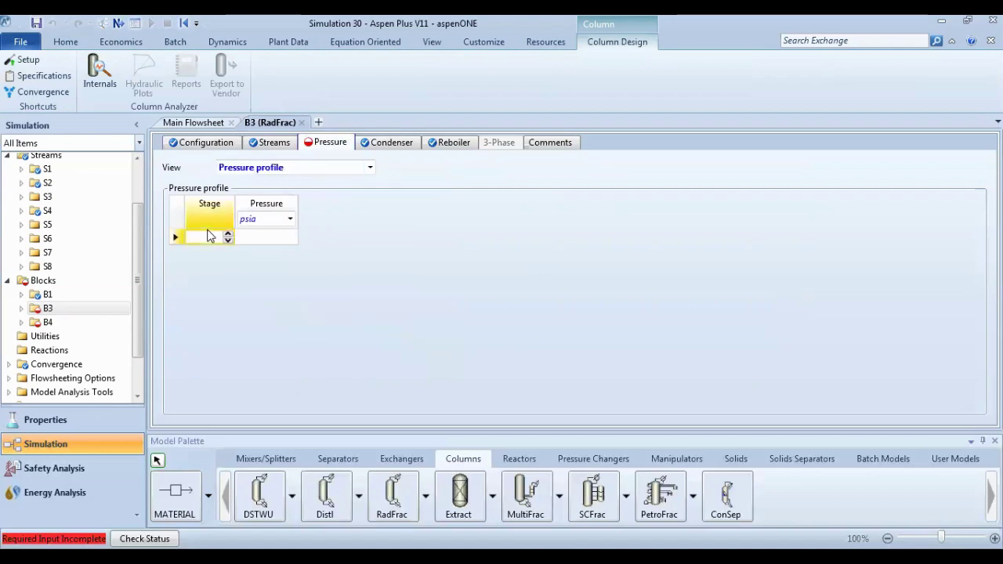
pyautogui.write('1')
pyautogui.press('Return')
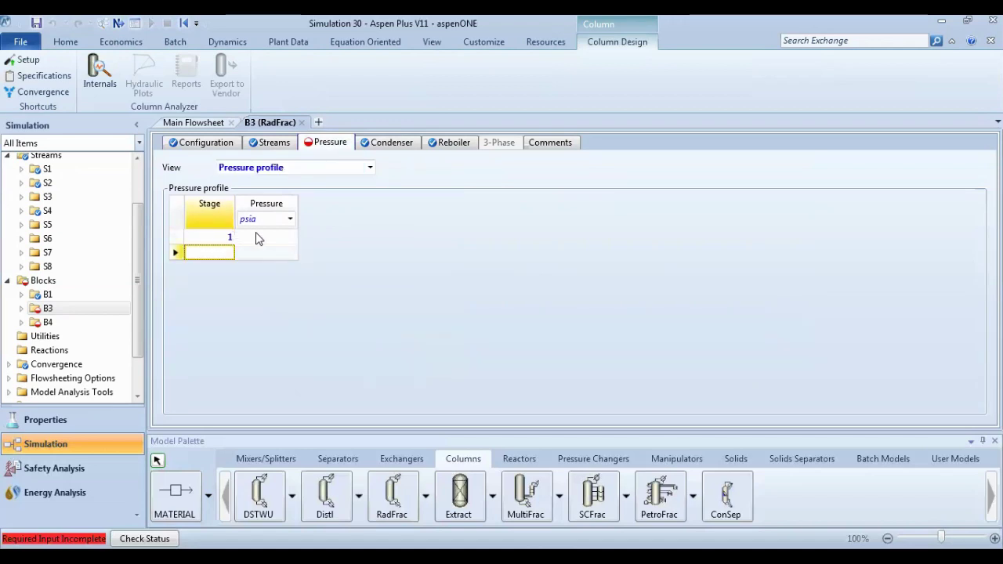
pyautogui.click(257, 236)
pyautogui.write('15')
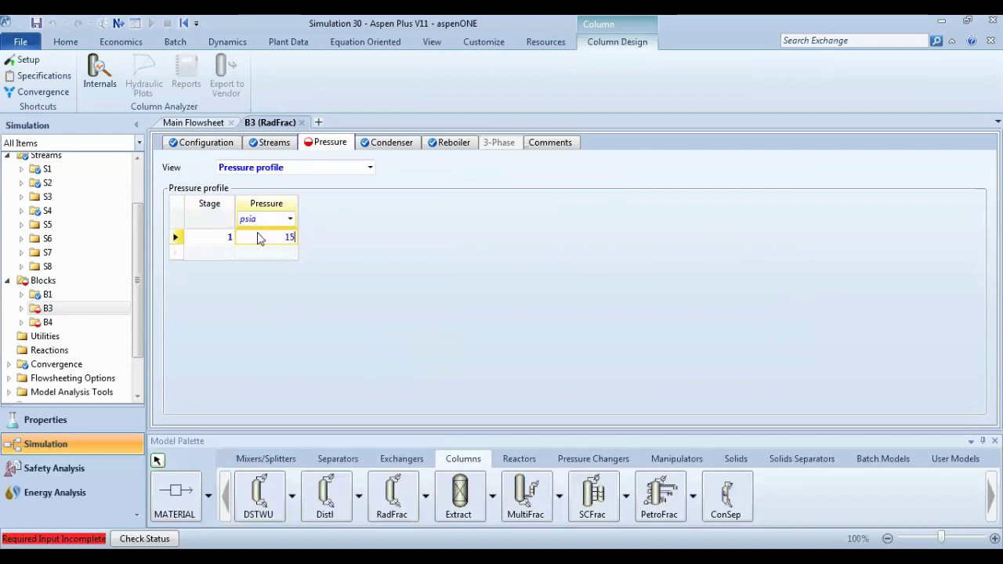
pyautogui.press('Return')
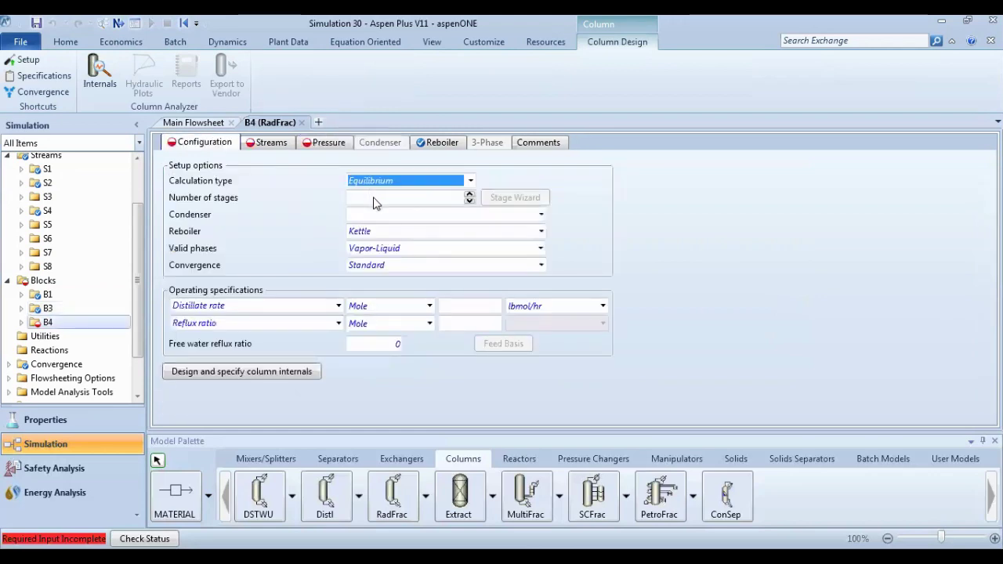
# Give column B4 17 stages and a total condenser.
pyautogui.click(375, 198)
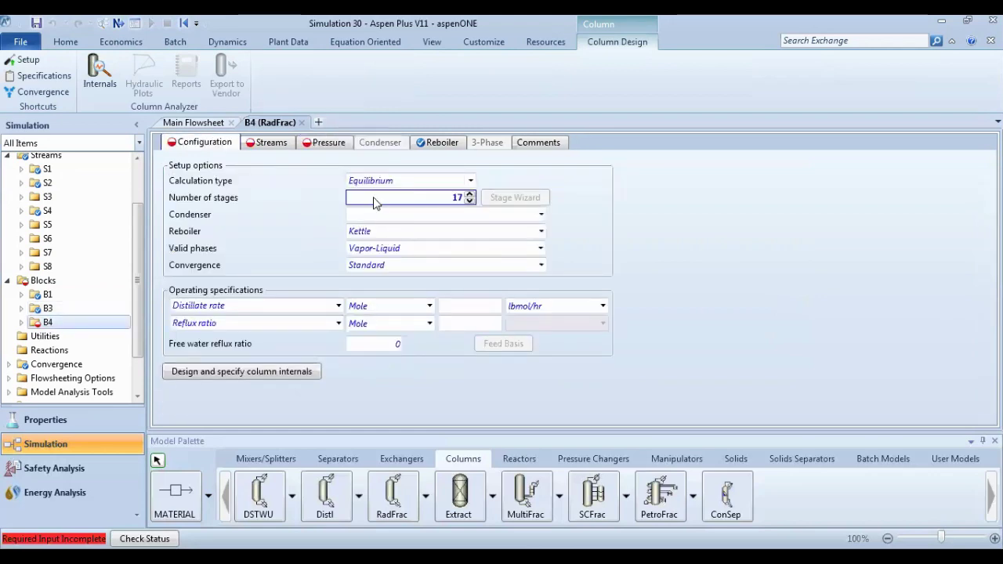
pyautogui.click(540, 214)
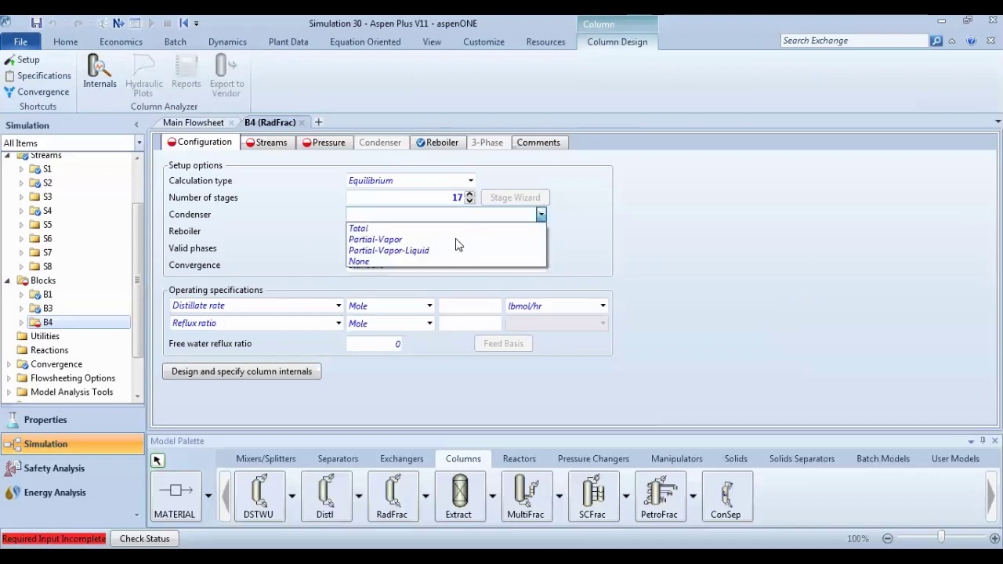
pyautogui.click(364, 228)
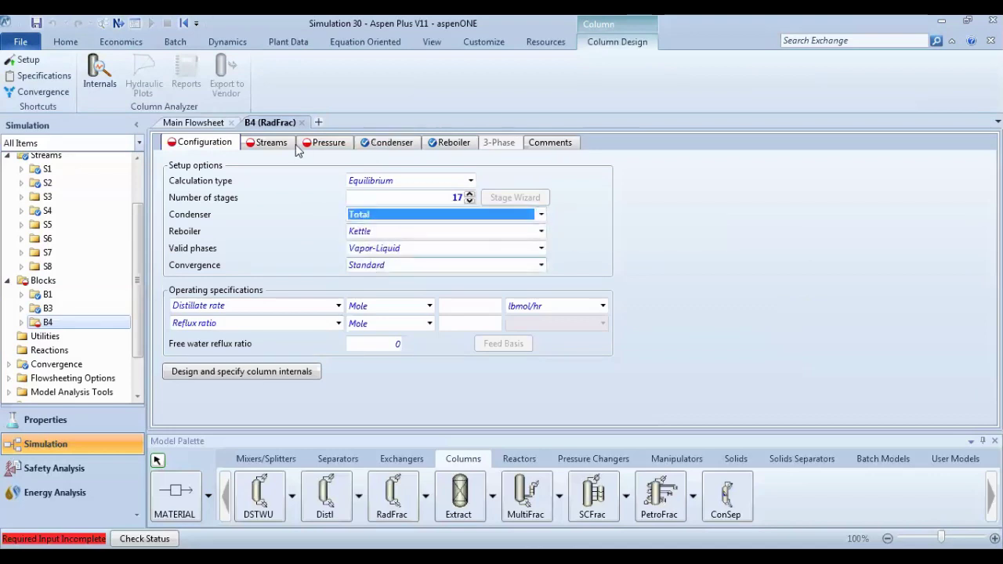
# Set B4's first spec to a mole distillate-to-feed ratio of 1 and the reflux ratio basis to Mass.
pyautogui.click(429, 307)
pyautogui.click(430, 309)
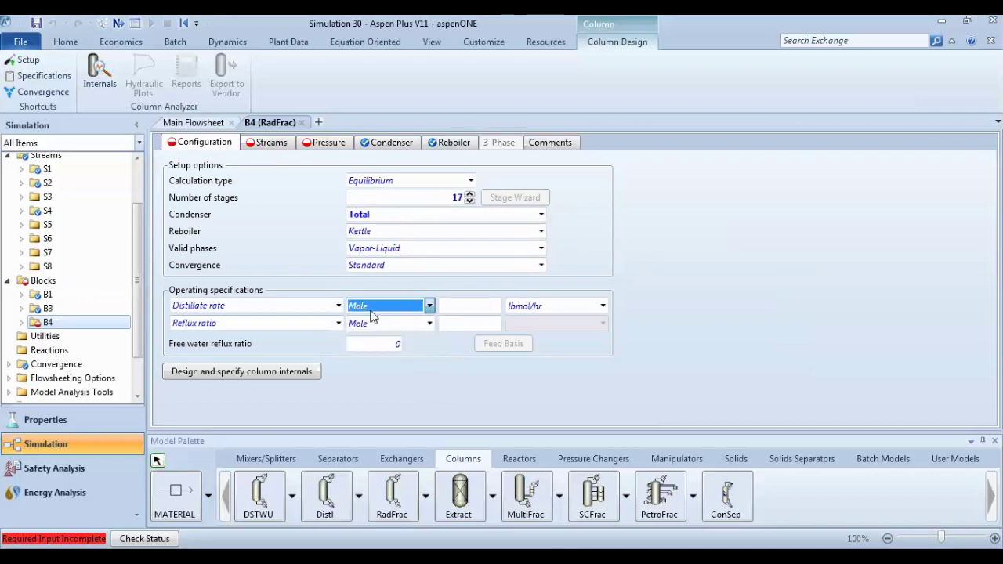
pyautogui.click(338, 306)
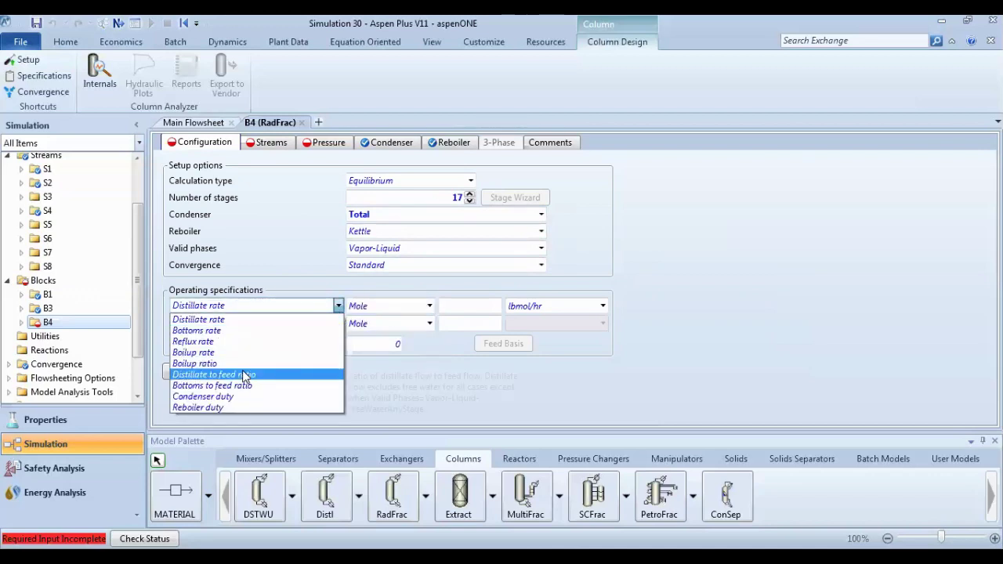
pyautogui.click(247, 374)
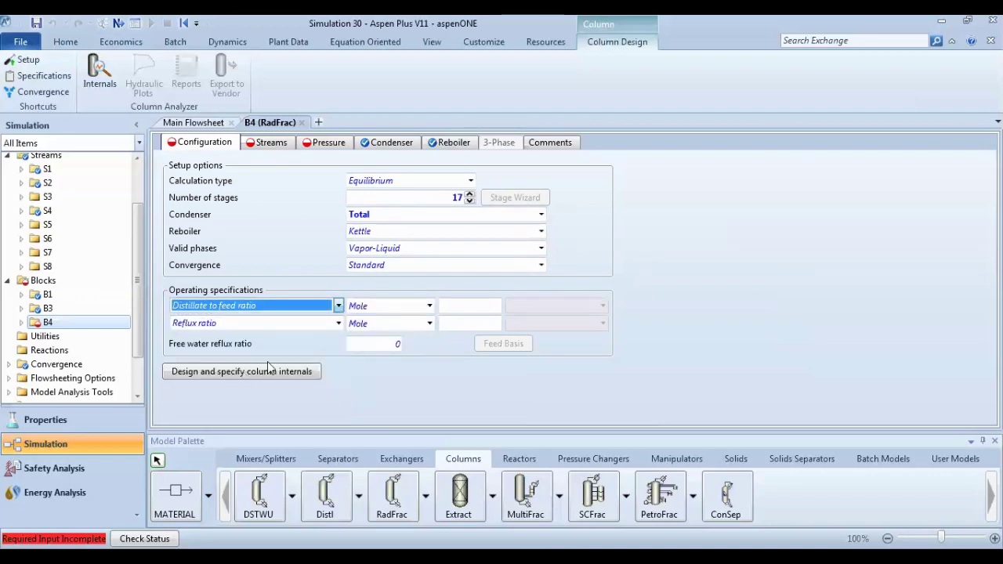
pyautogui.click(462, 306)
pyautogui.write('1')
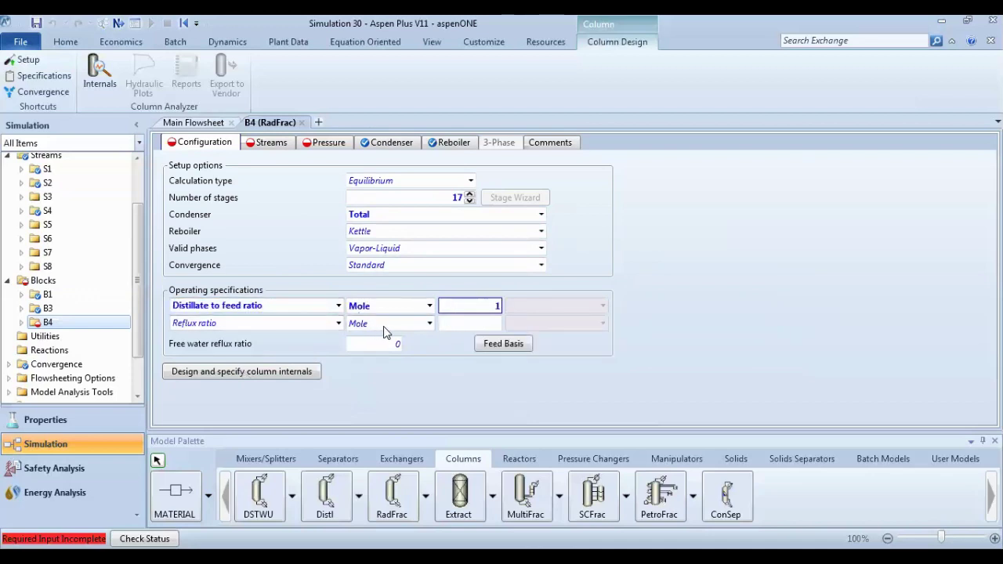
pyautogui.click(429, 323)
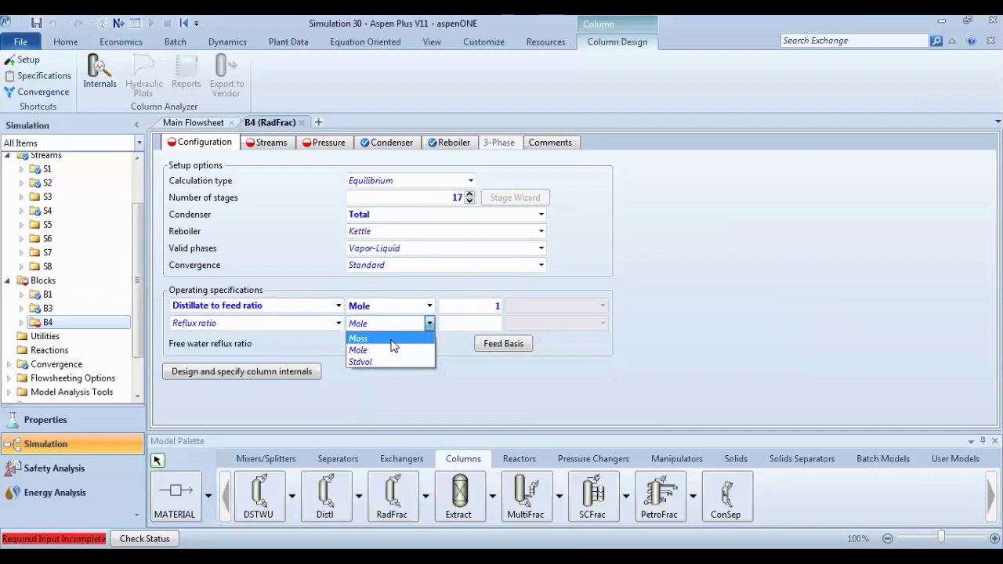
pyautogui.click(404, 338)
pyautogui.click(460, 327)
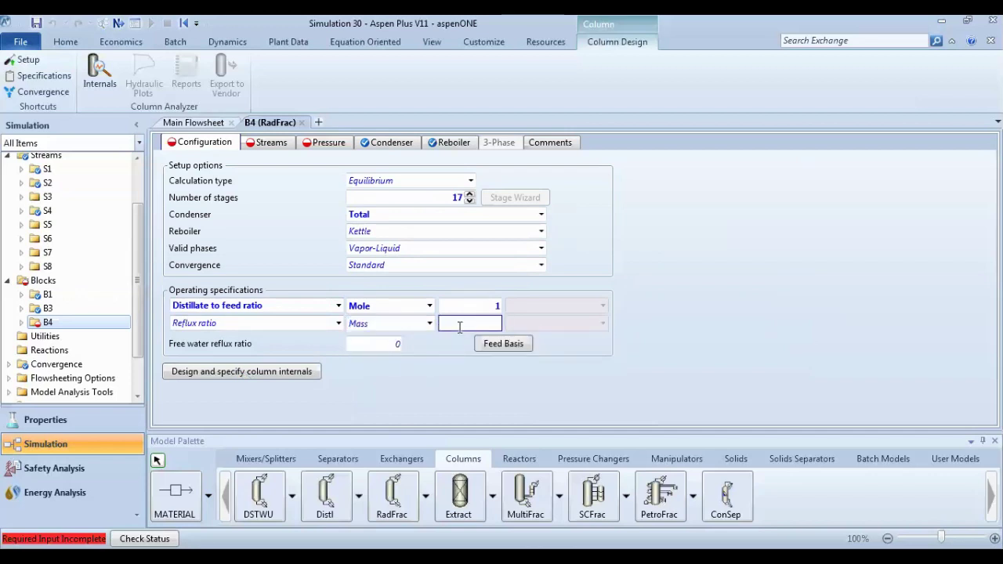
# Enter B4's reflux ratio of 2 and base its distillate-to-feed ratio on ACETONE and METHANOL.
pyautogui.write('2')
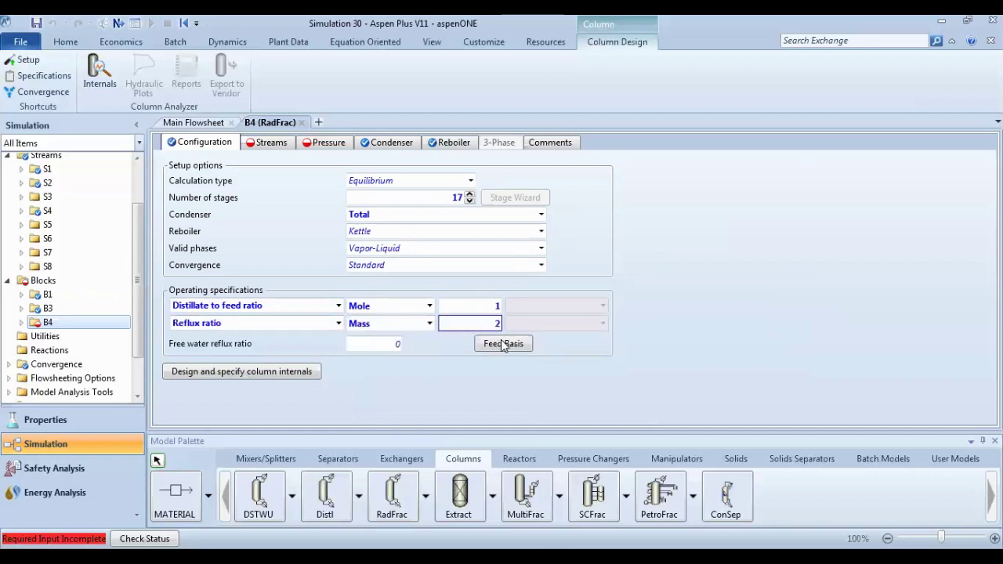
pyautogui.click(503, 344)
pyautogui.click(411, 319)
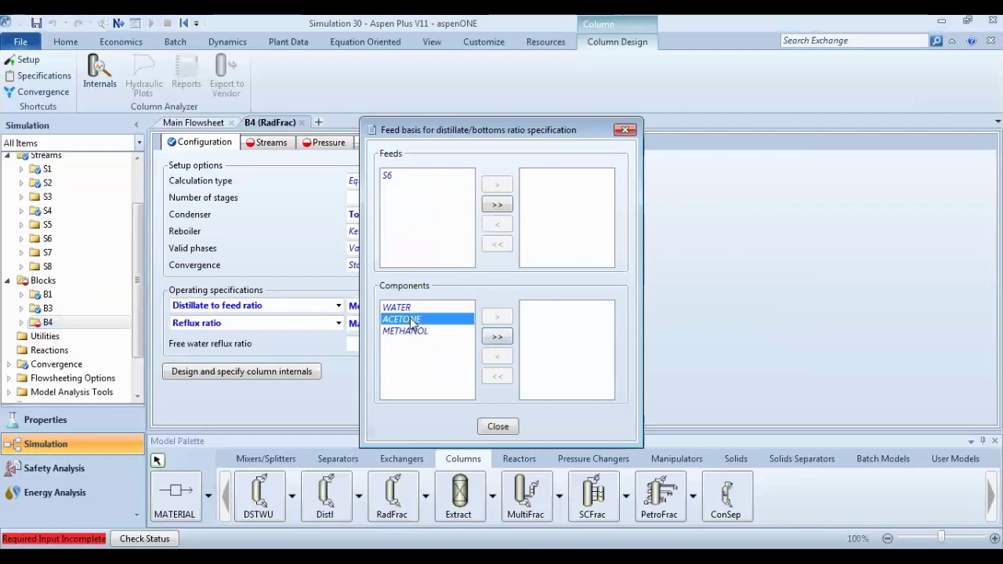
pyautogui.keyDown('shift'); pyautogui.click(410, 332); pyautogui.keyUp('shift')
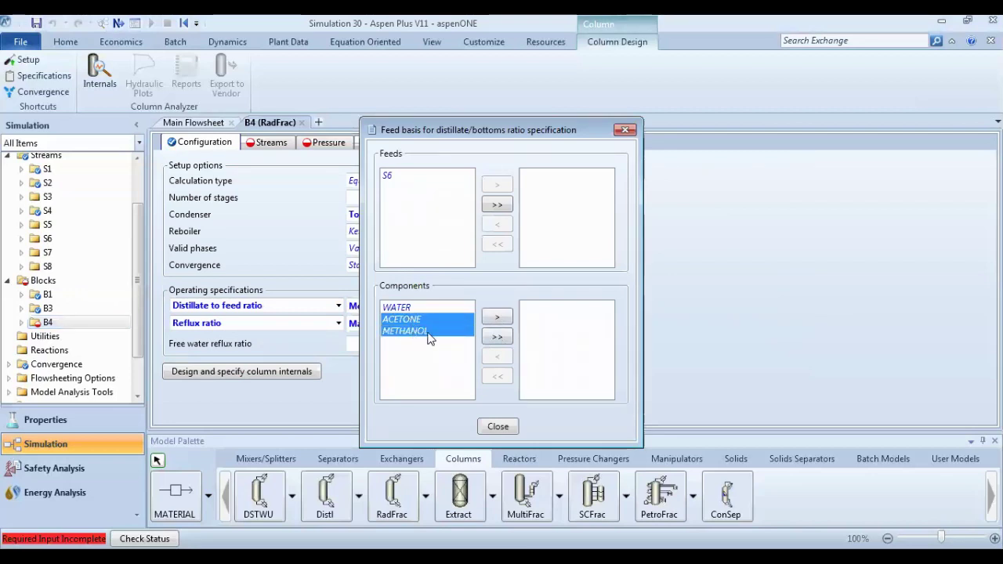
pyautogui.click(497, 316)
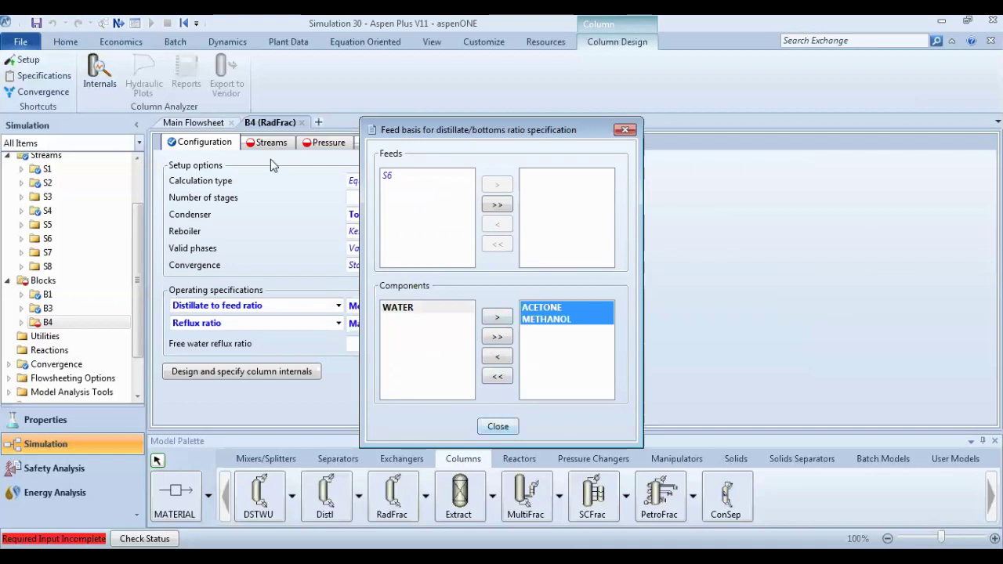
pyautogui.click(270, 144)
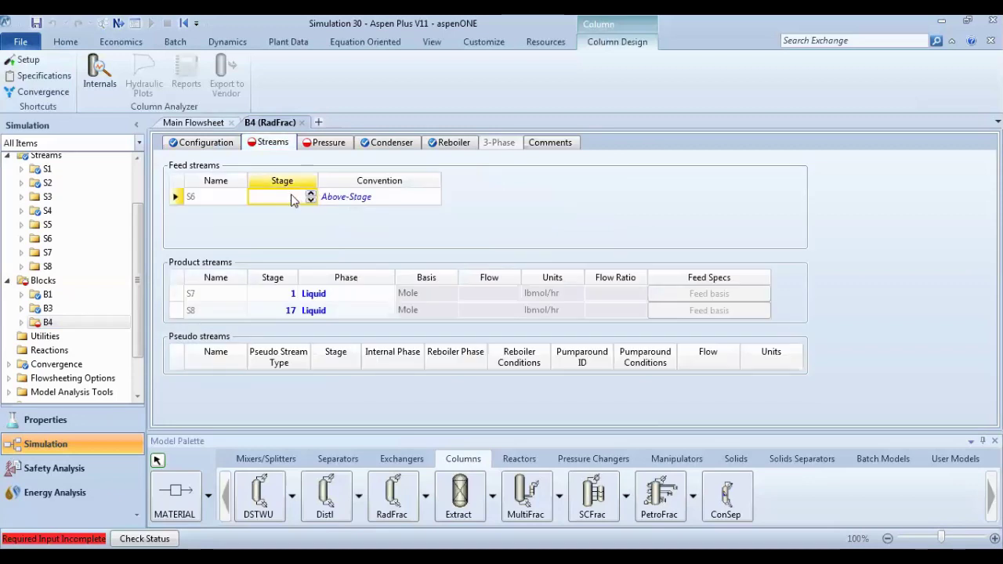
# Feed S6 into B4 at stage 10 and set B4's pressure profile to 15 psia at stage 1.
pyautogui.write('10')
pyautogui.press('Tab')
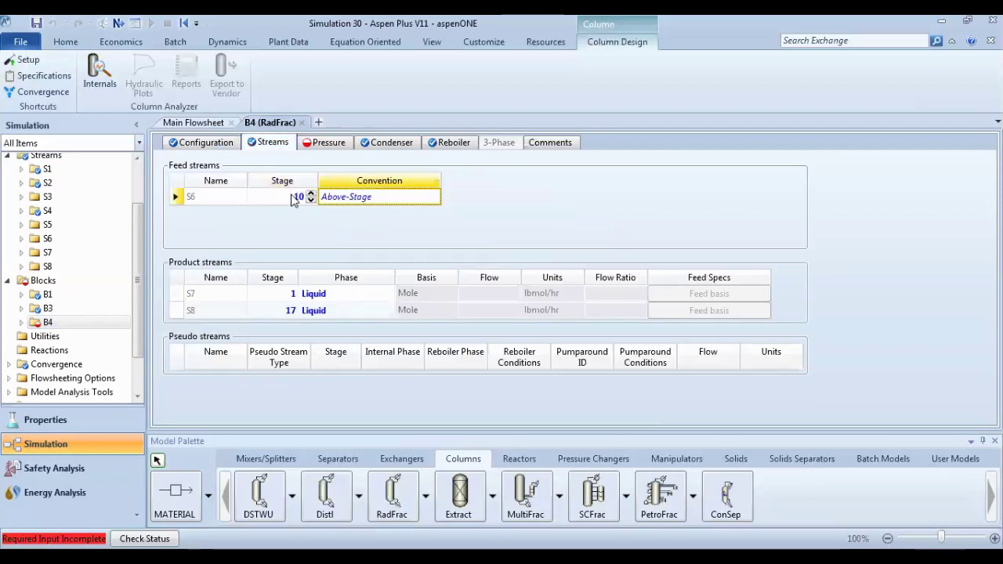
pyautogui.click(323, 144)
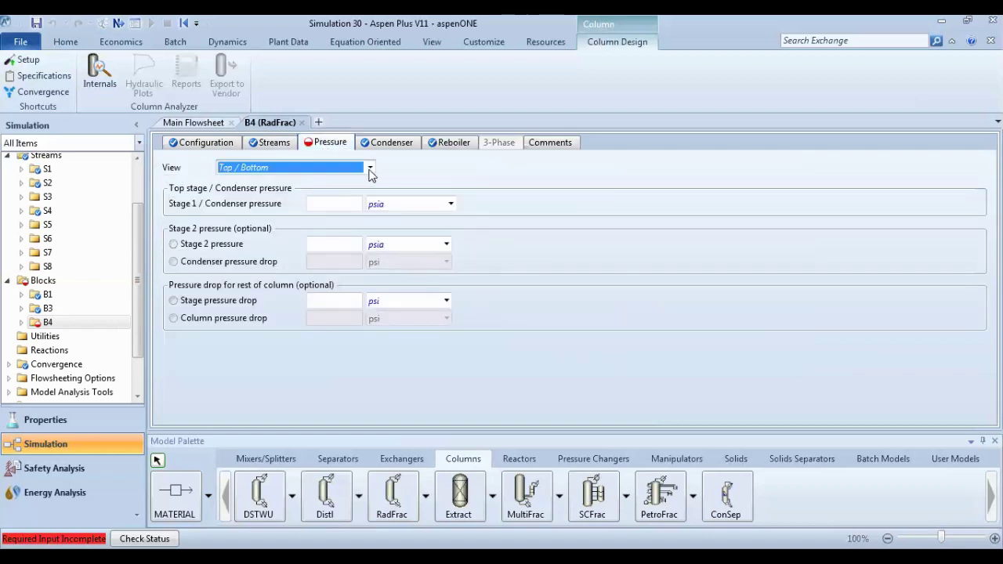
pyautogui.click(369, 167)
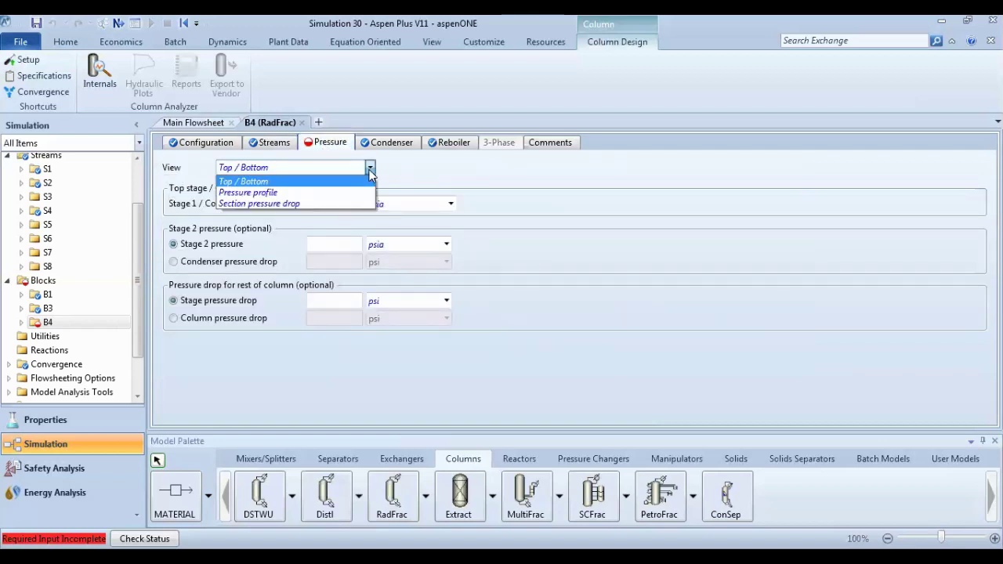
pyautogui.click(269, 194)
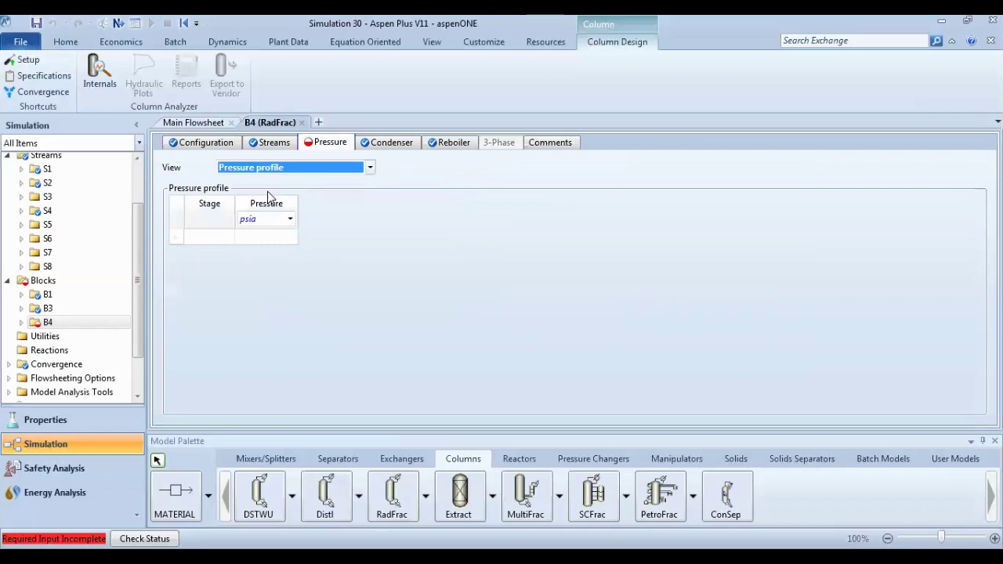
pyautogui.click(208, 238)
pyautogui.write('1')
pyautogui.press('Return')
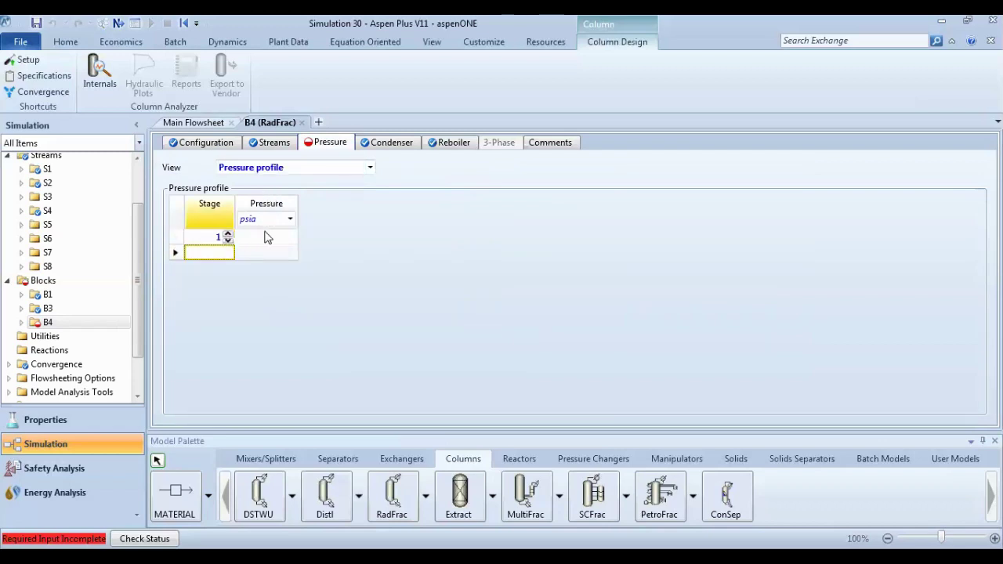
pyautogui.click(268, 237)
pyautogui.write('15')
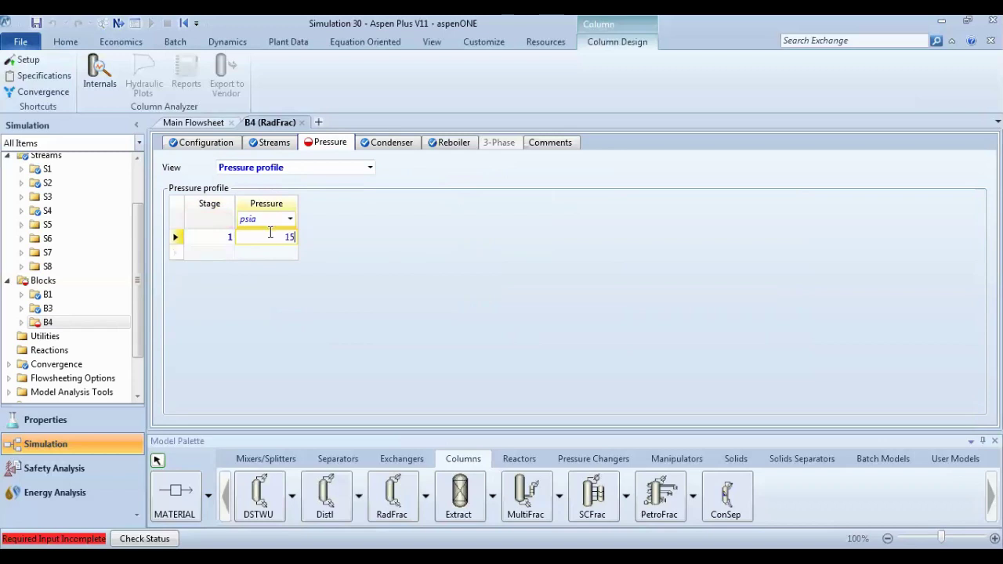
pyautogui.press('Return')
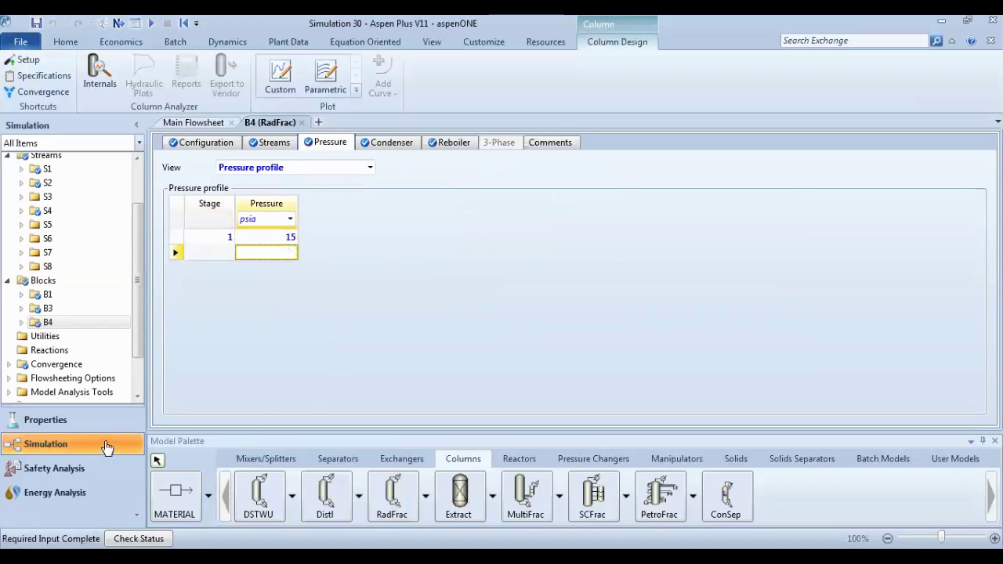
# Run the simulation from the main flowsheet and view the Streams results summary, e.g. S5 at 133.984 F.
pyautogui.click(186, 125)
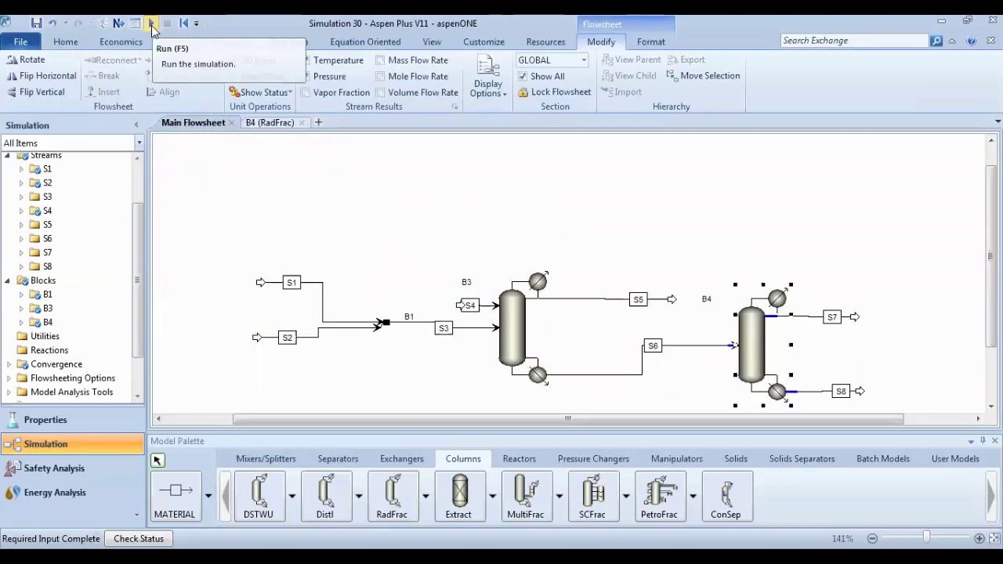
pyautogui.click(153, 26)
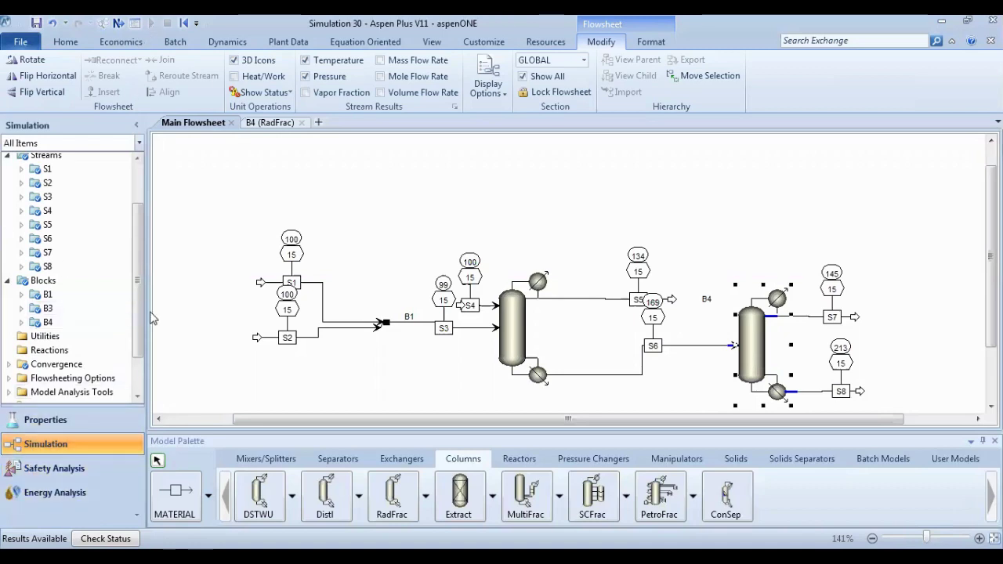
pyautogui.moveTo(140, 318); pyautogui.dragTo(144, 360)
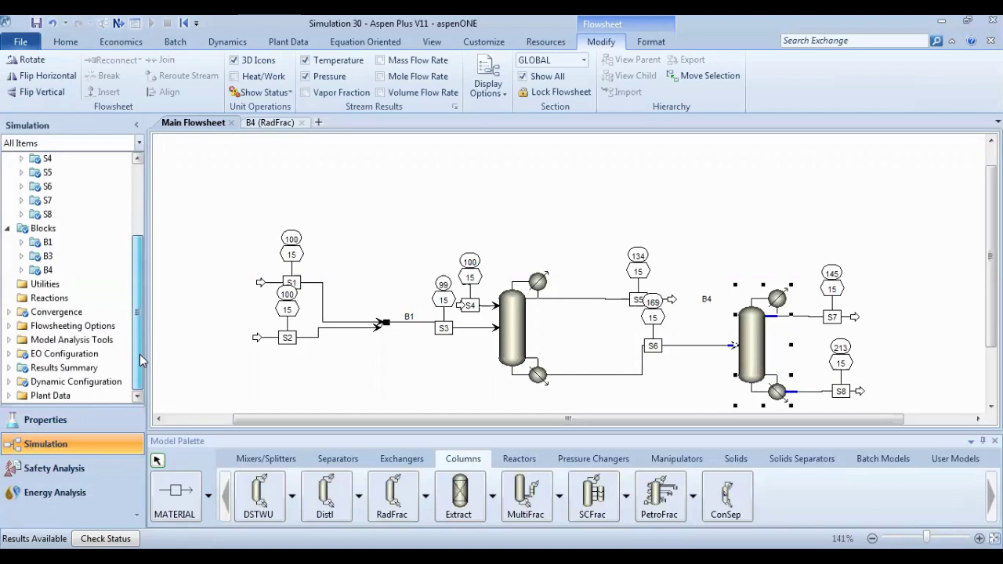
pyautogui.click(9, 367)
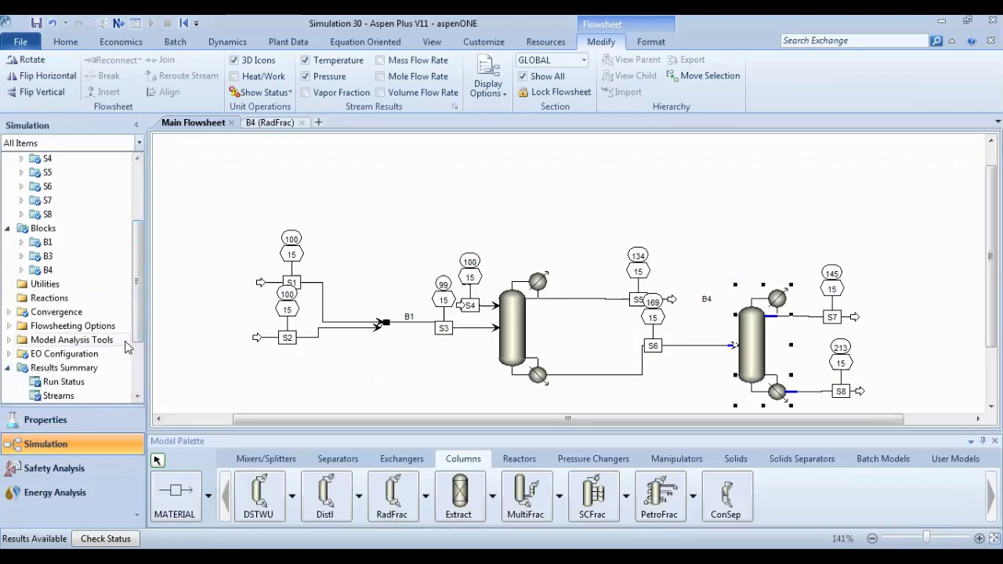
pyautogui.moveTo(141, 343); pyautogui.dragTo(143, 379)
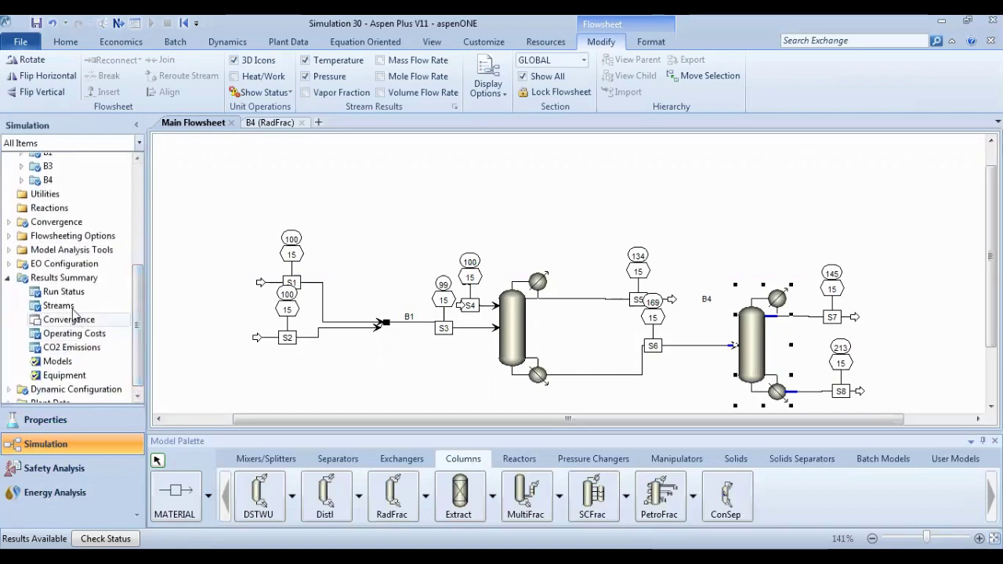
pyautogui.click(61, 305)
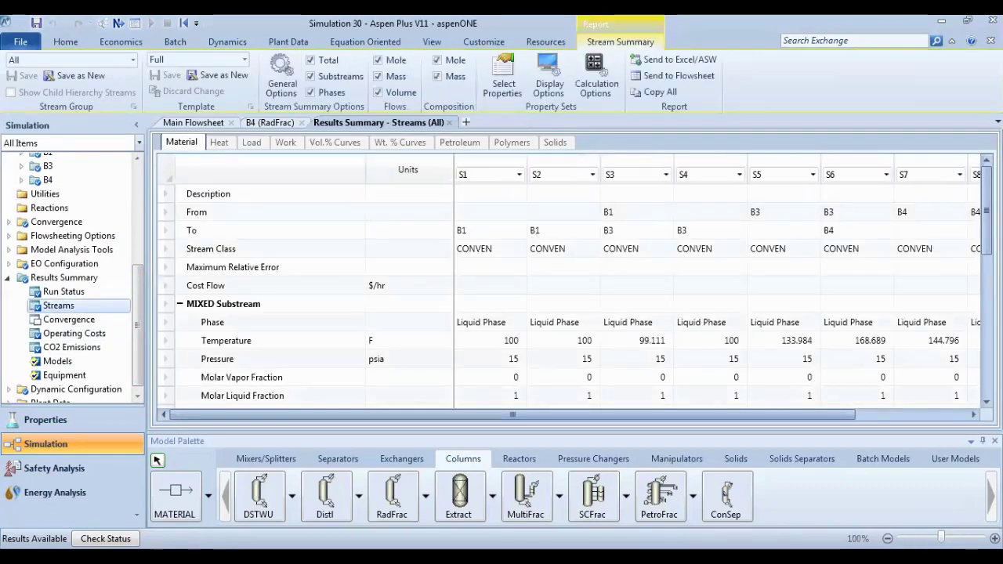
# Expand Mass Fractions in the Streams results table, e.g. S5 0.978204 acetone, S7 0.866401 methanol.
pyautogui.scroll(-3, 986, 235)
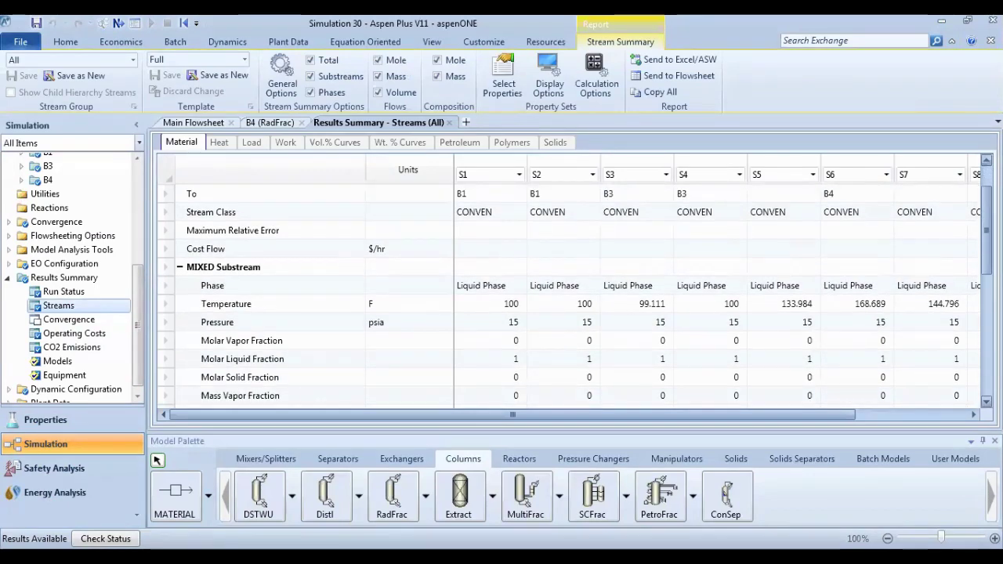
pyautogui.scroll(-3, 986, 235)
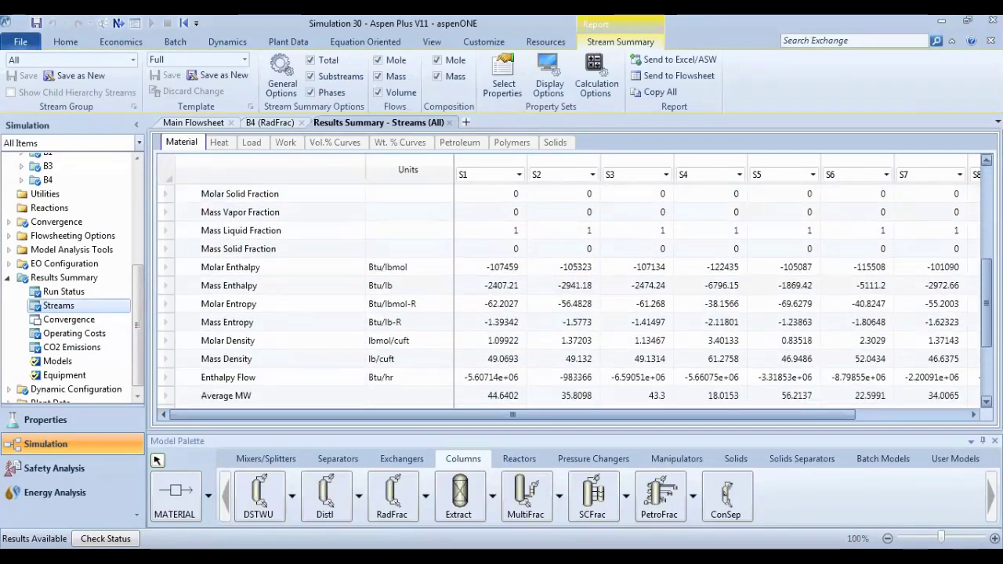
pyautogui.scroll(-1, 986, 352)
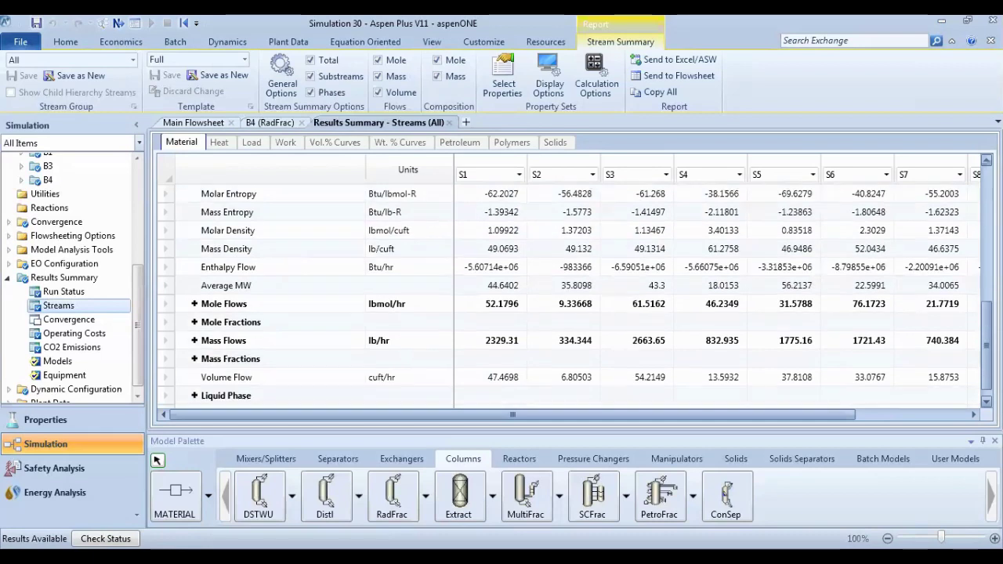
pyautogui.click(194, 360)
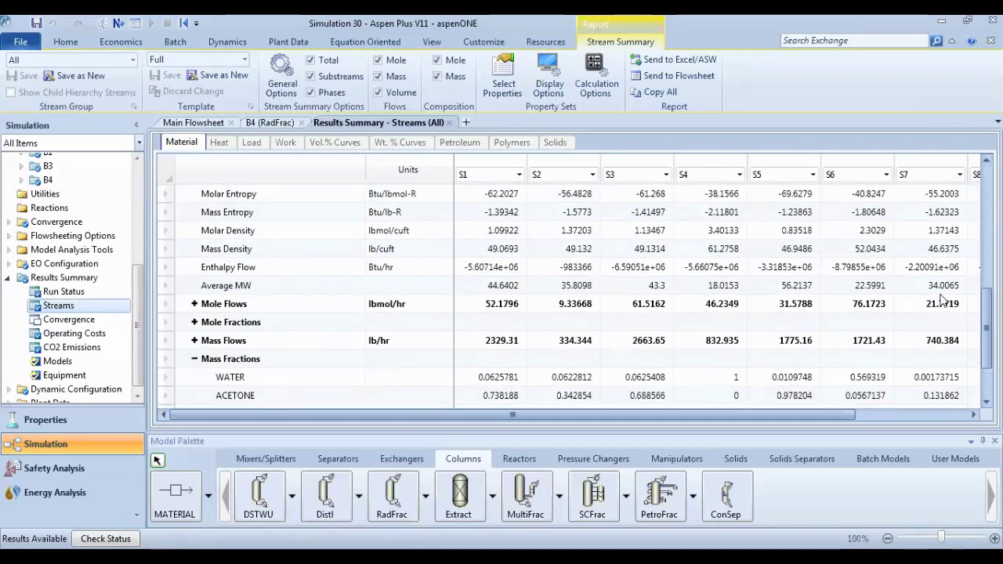
pyautogui.scroll(-2, 987, 353)
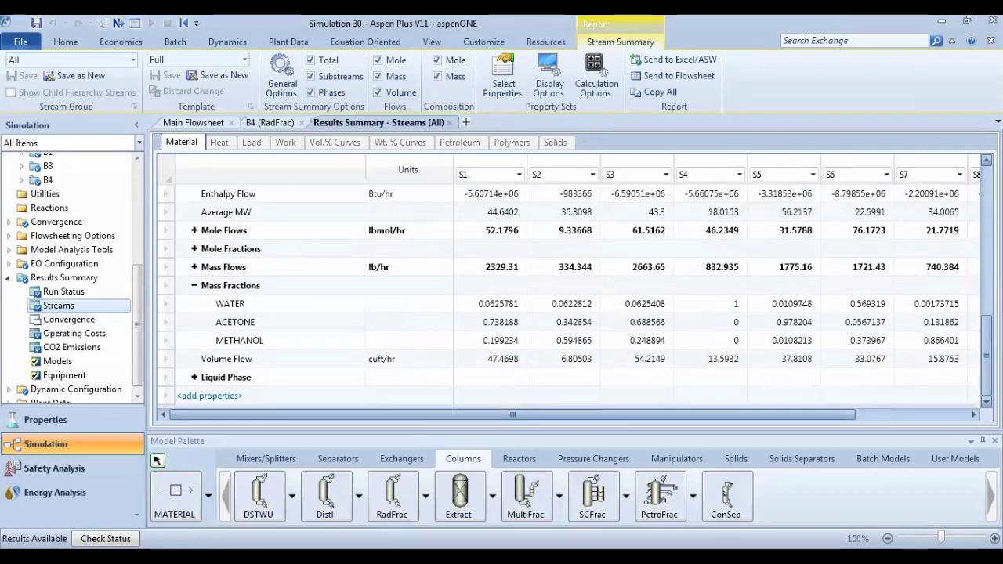